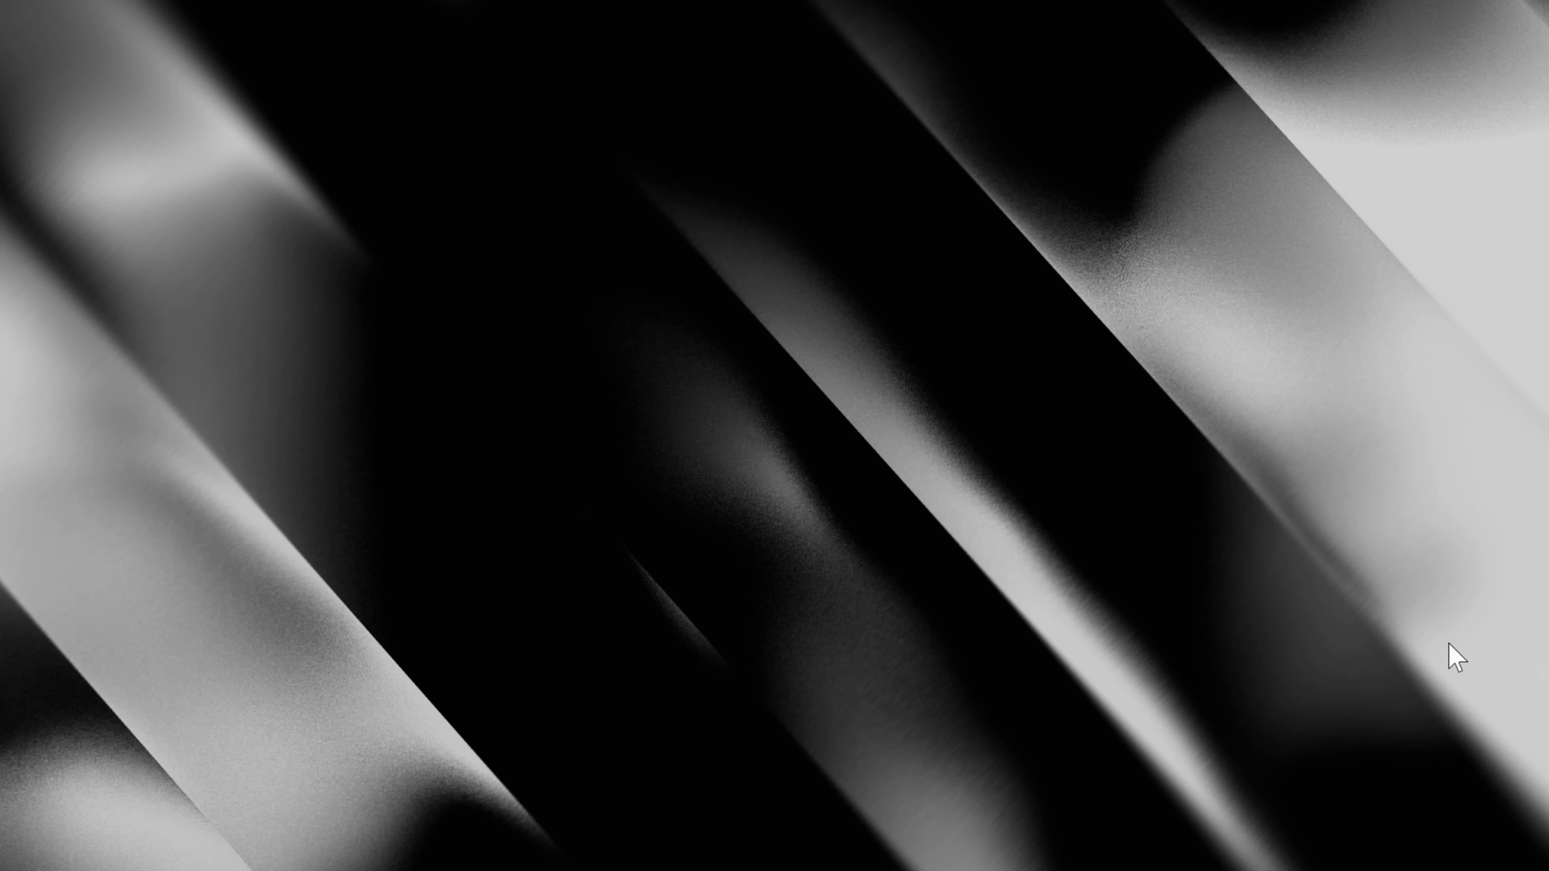
# Launch the Weather app and then Notepad from the Alt+Space launcher.
pyautogui.hotkey('alt', 'space')
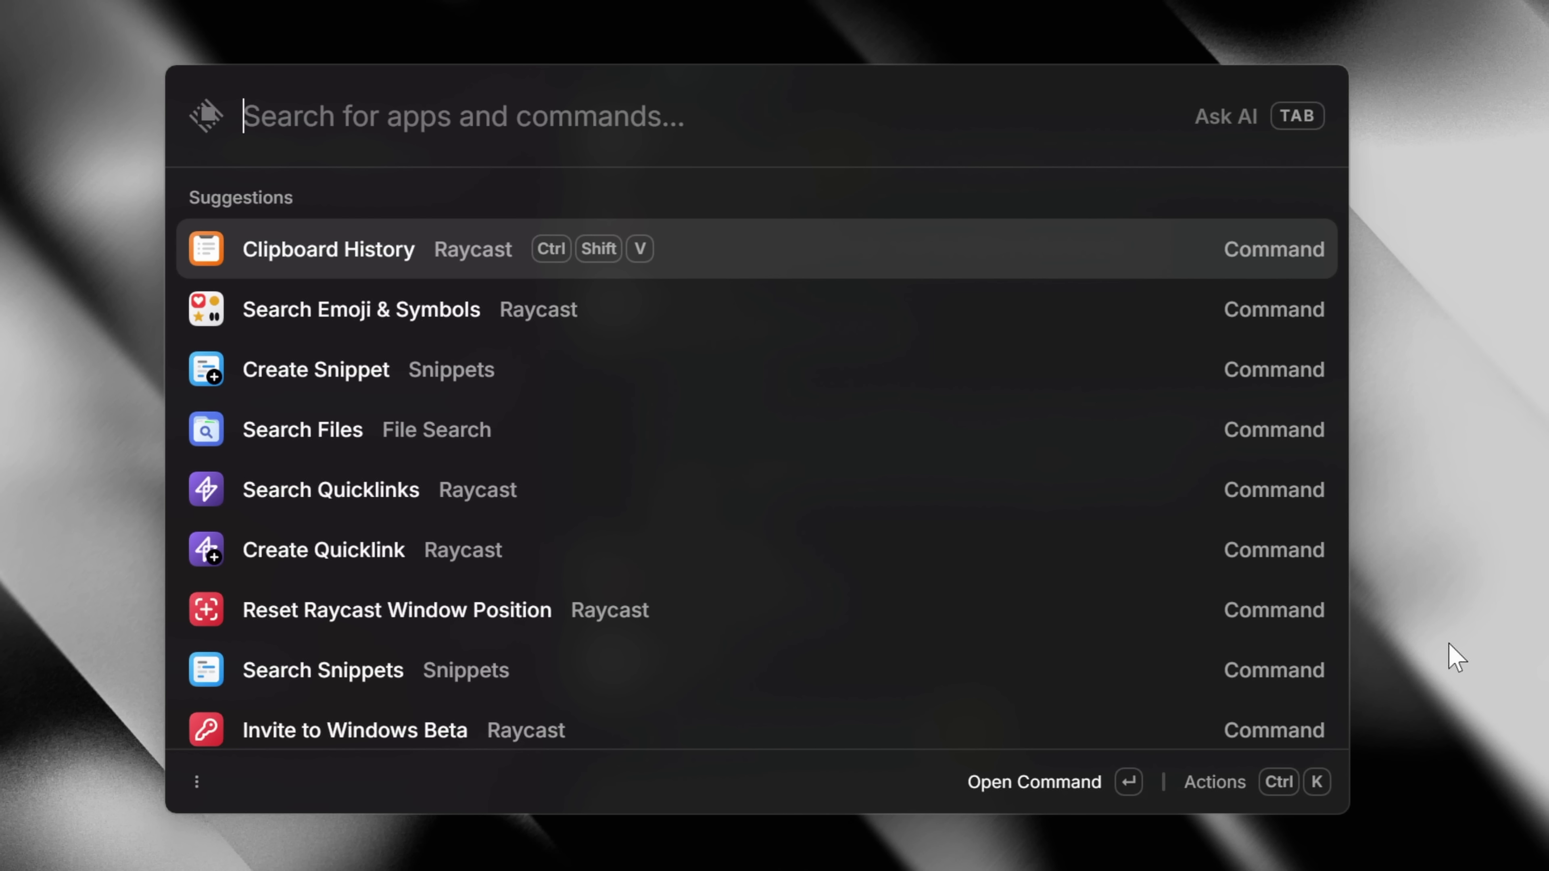
pyautogui.write('weather')
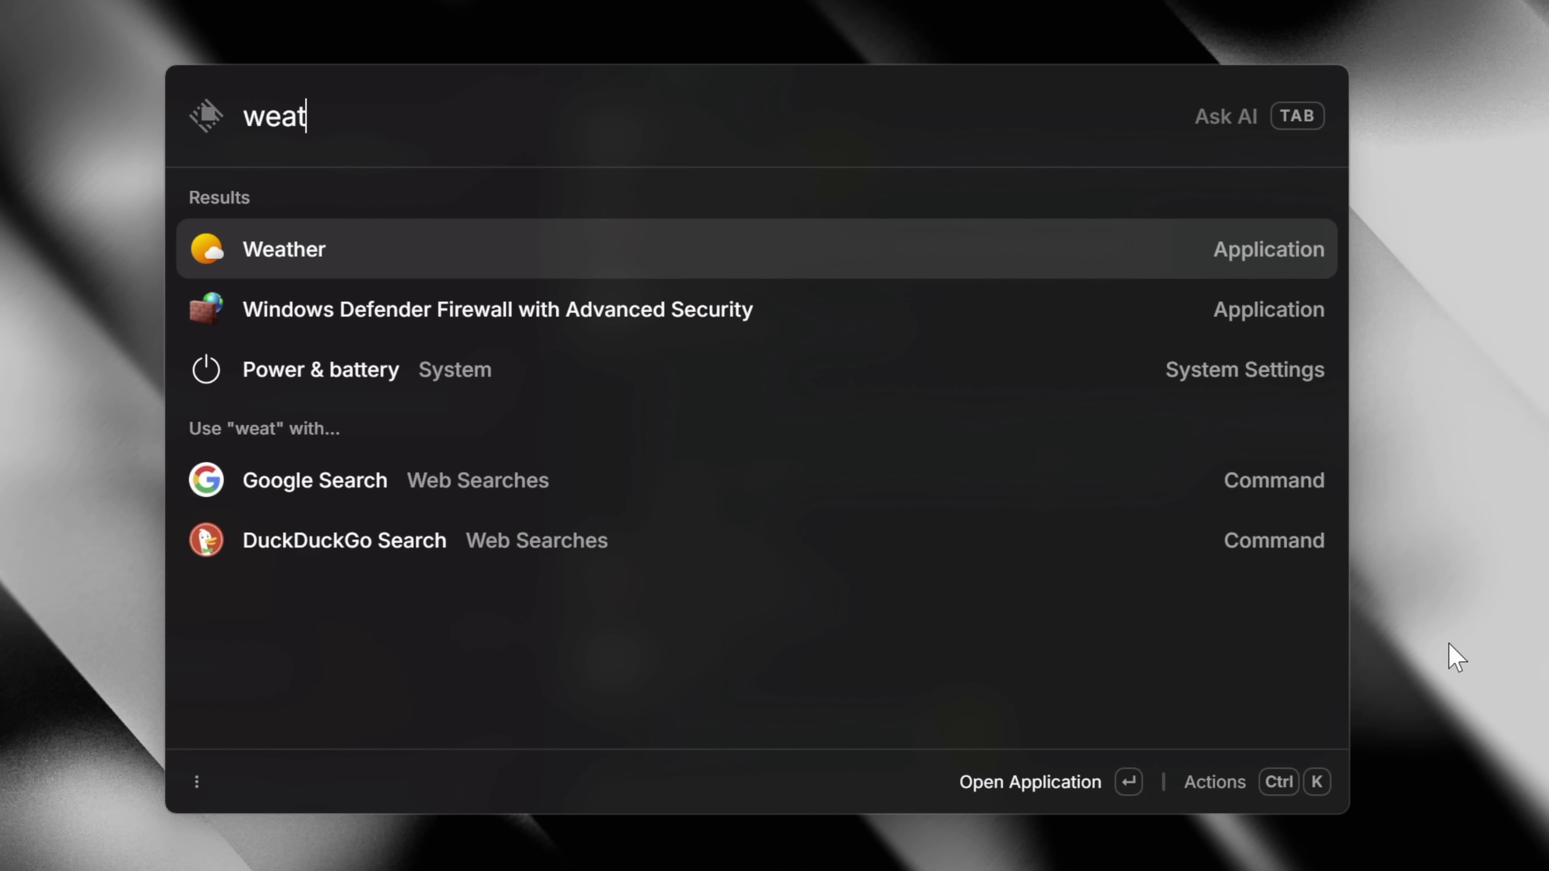
pyautogui.press('Return')
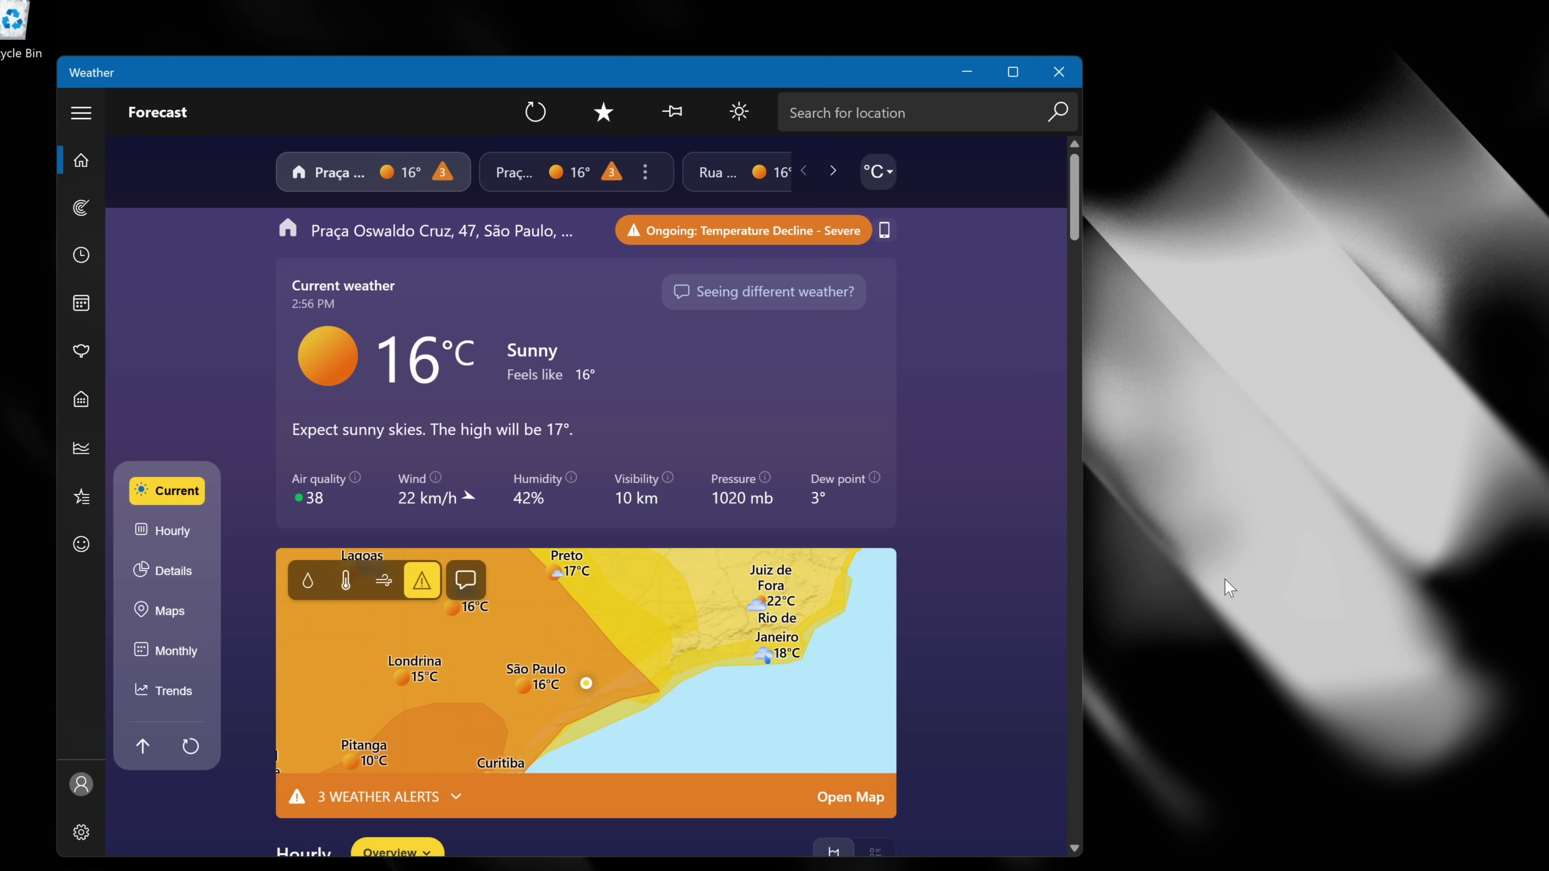
pyautogui.hotkey('alt', 'space')
pyautogui.write('notepad')
pyautogui.press('Return')
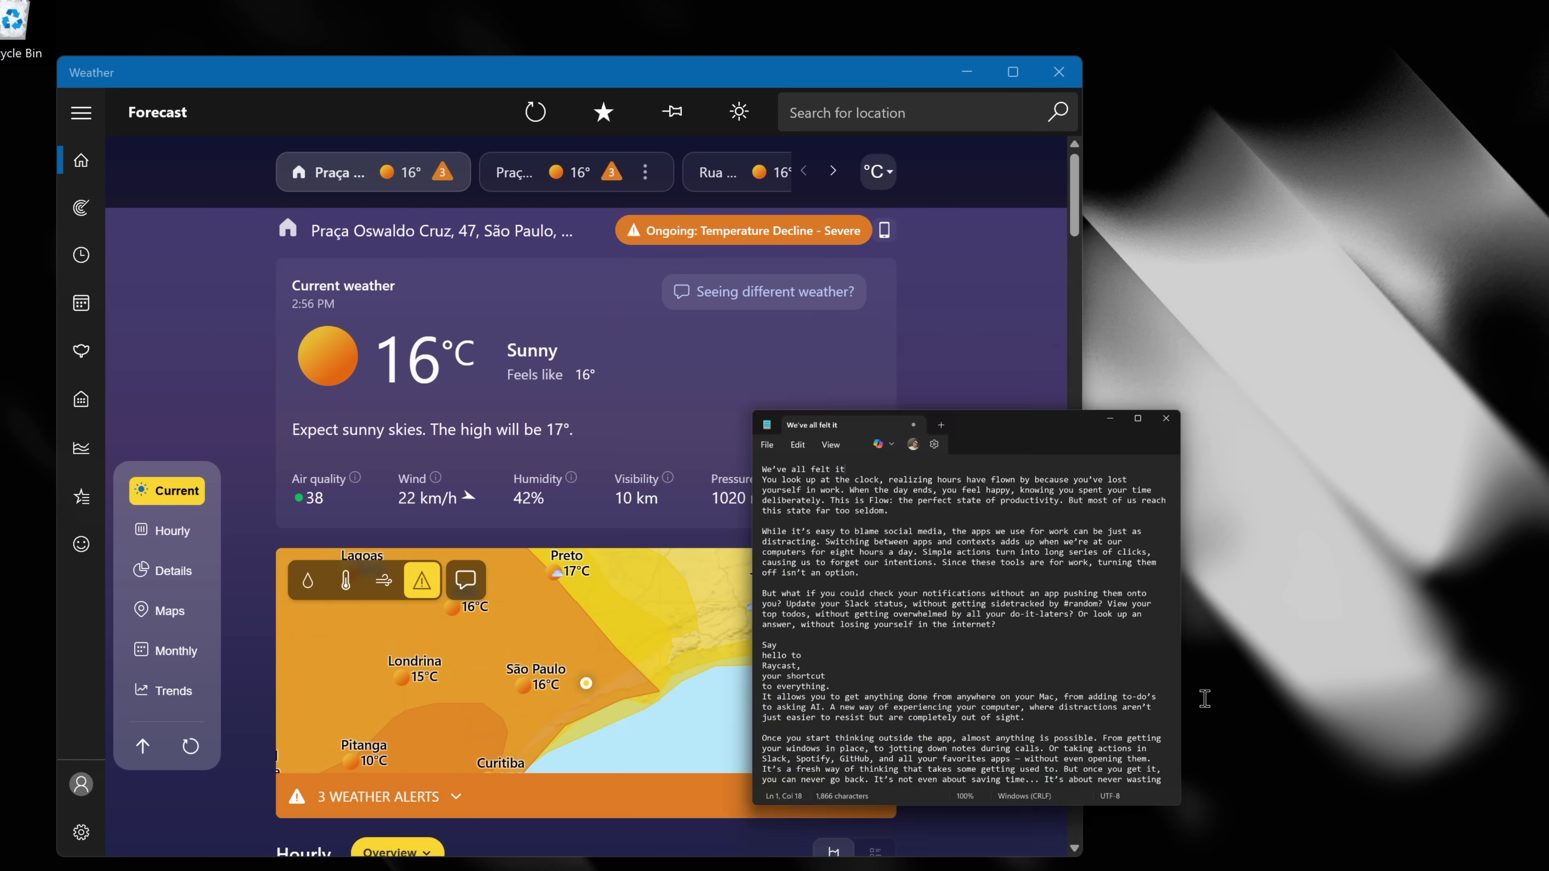
# Search the launcher for slack, then replace it with browser and scroll the results.
pyautogui.hotkey('alt', 'space')
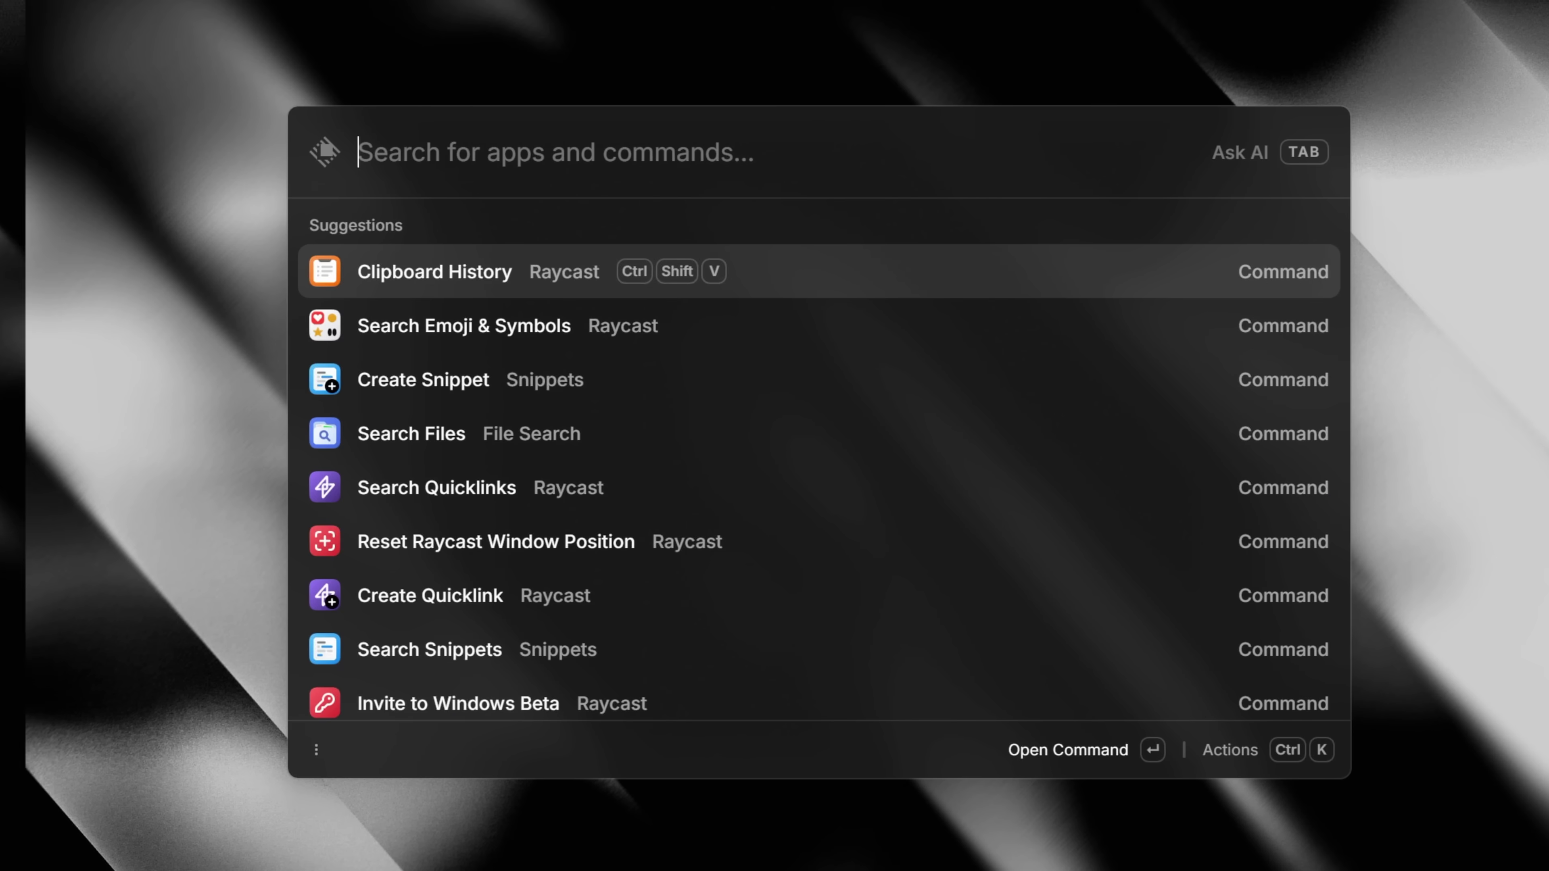
pyautogui.write('slack')
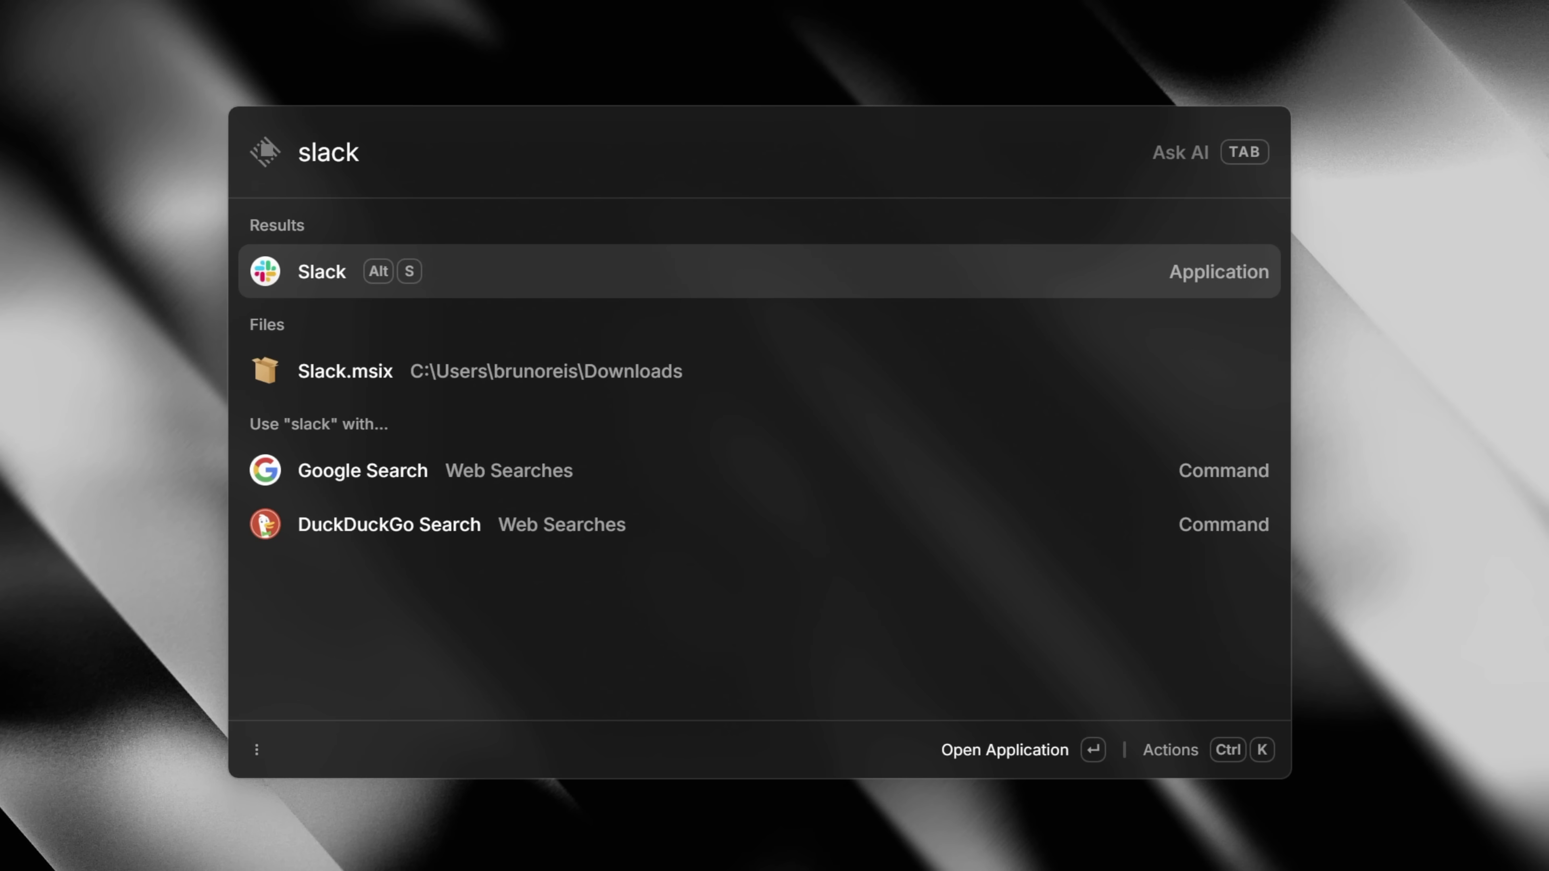
pyautogui.hotkey('ctrl', 'a')
pyautogui.write('browser')
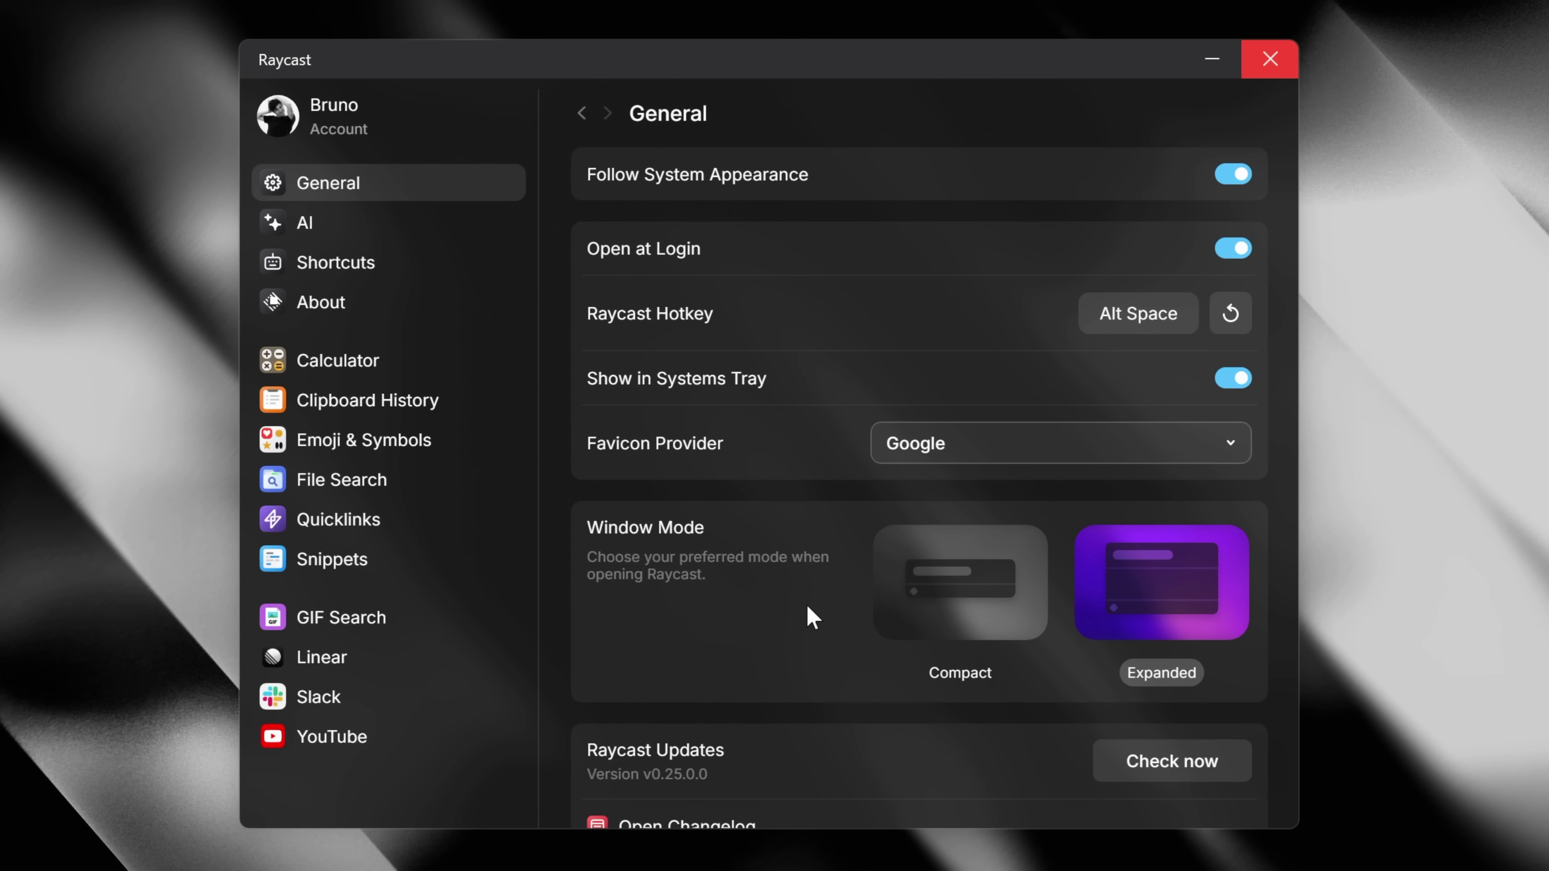
pyautogui.scroll(-1, 809, 615)
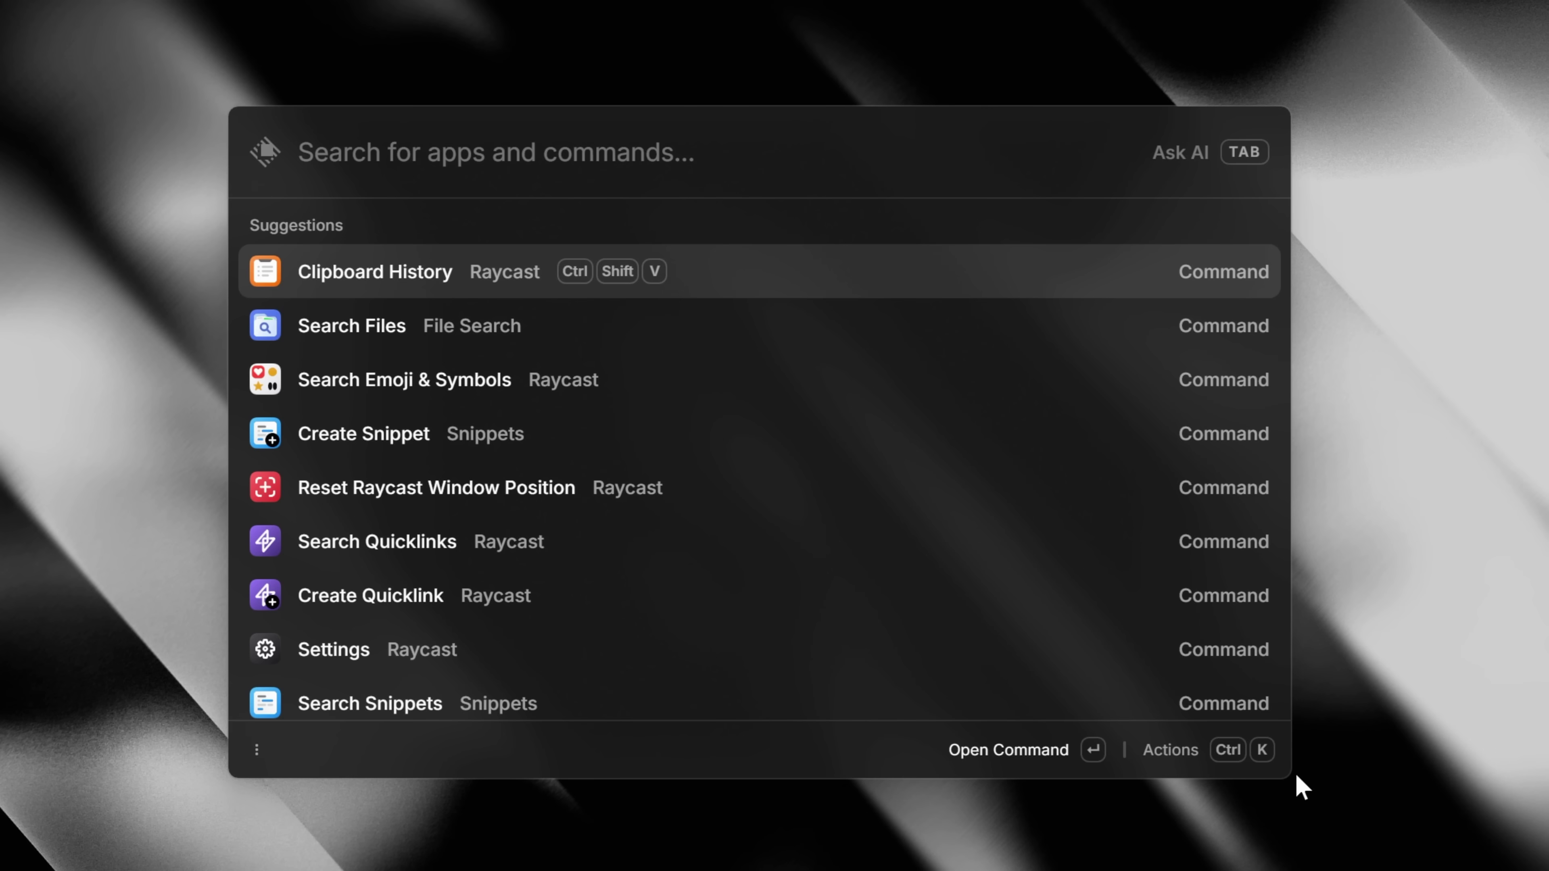
# Run Search Files and preview .pdf results like raycast-for-ios.pdf and Le passé composé.pdf.
pyautogui.write('sfil')
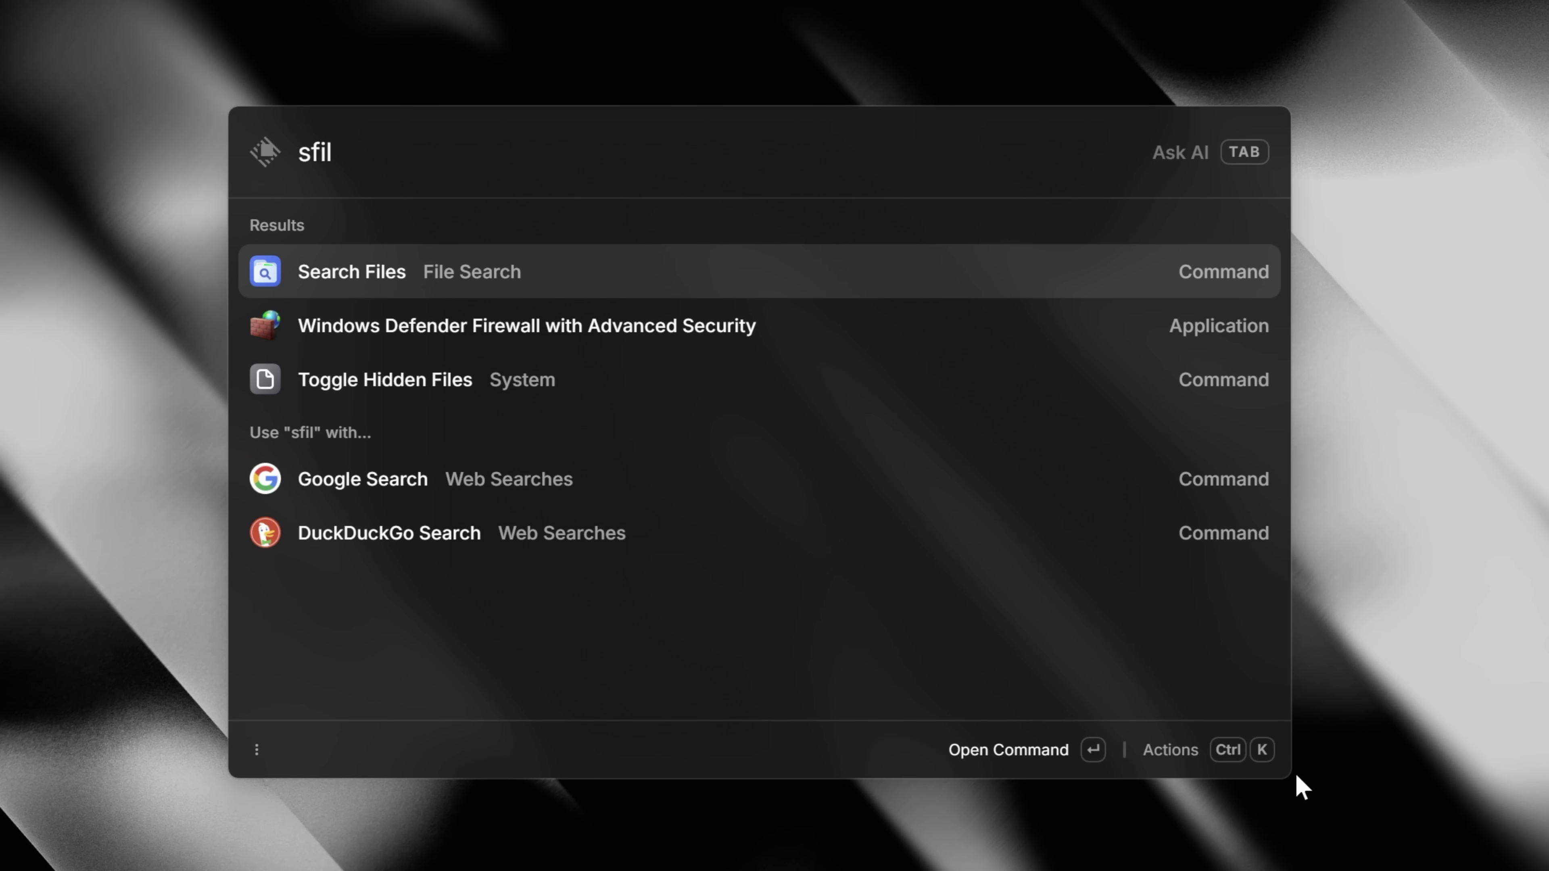
pyautogui.press('Return')
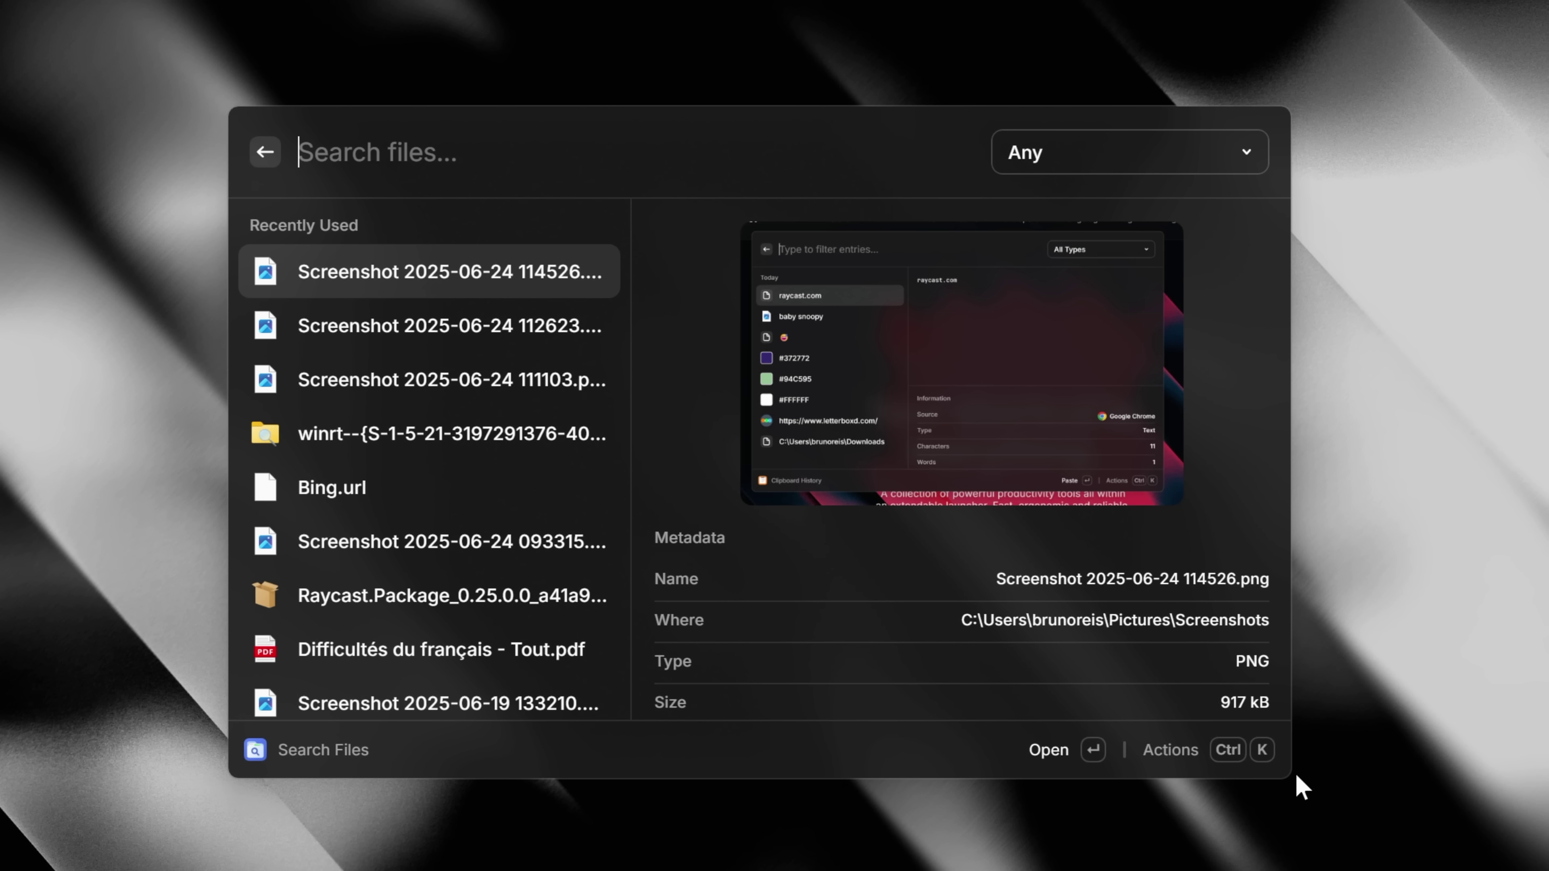
pyautogui.write('.pdf')
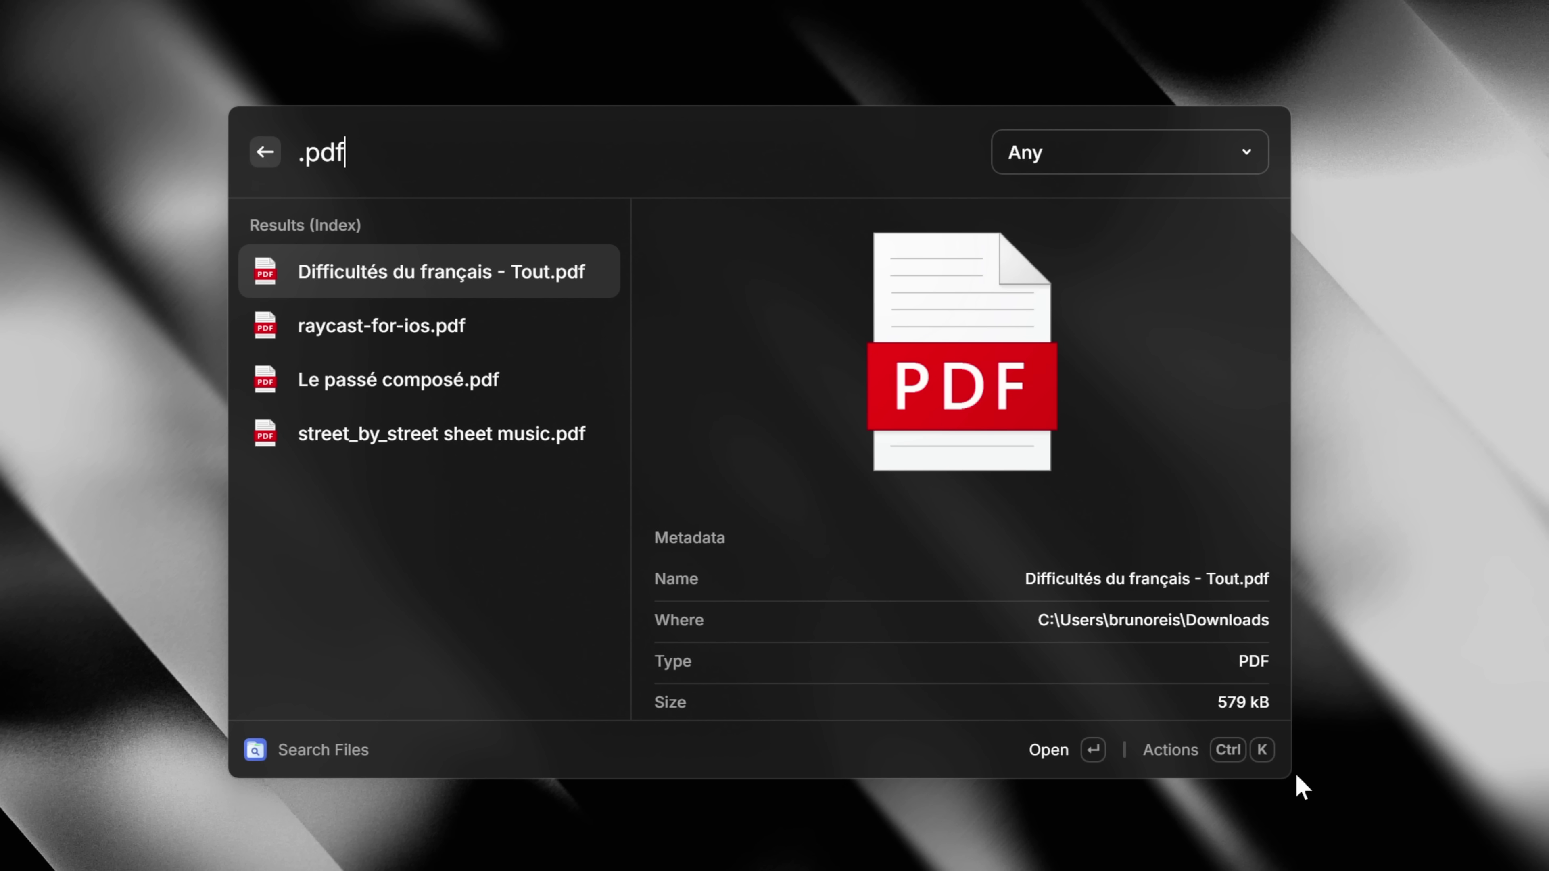
pyautogui.press('Down')
pyautogui.press('Down')
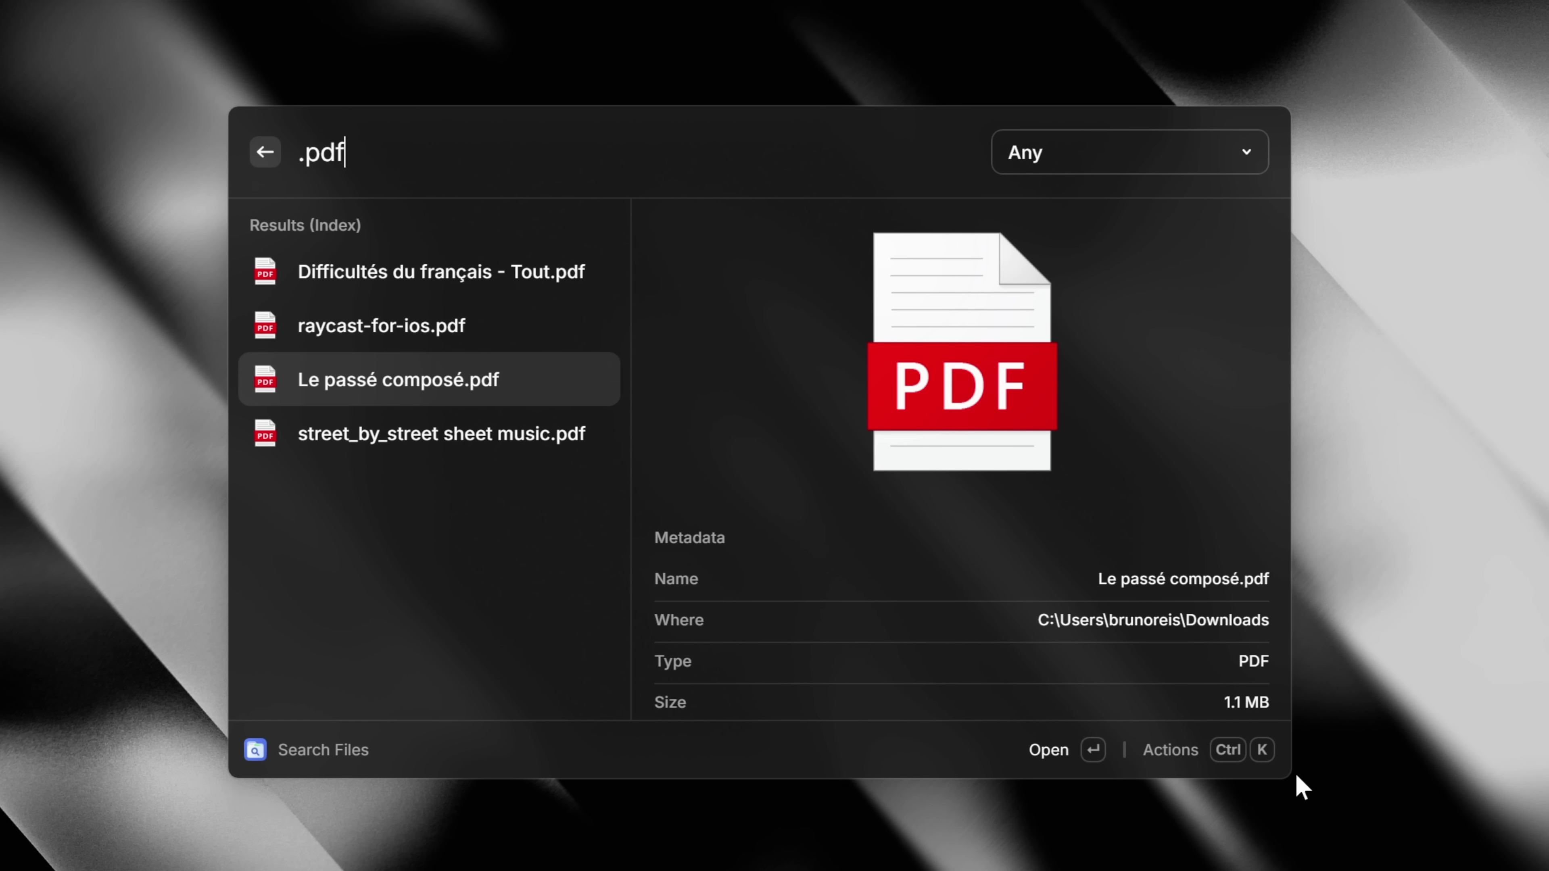
pyautogui.press('Down')
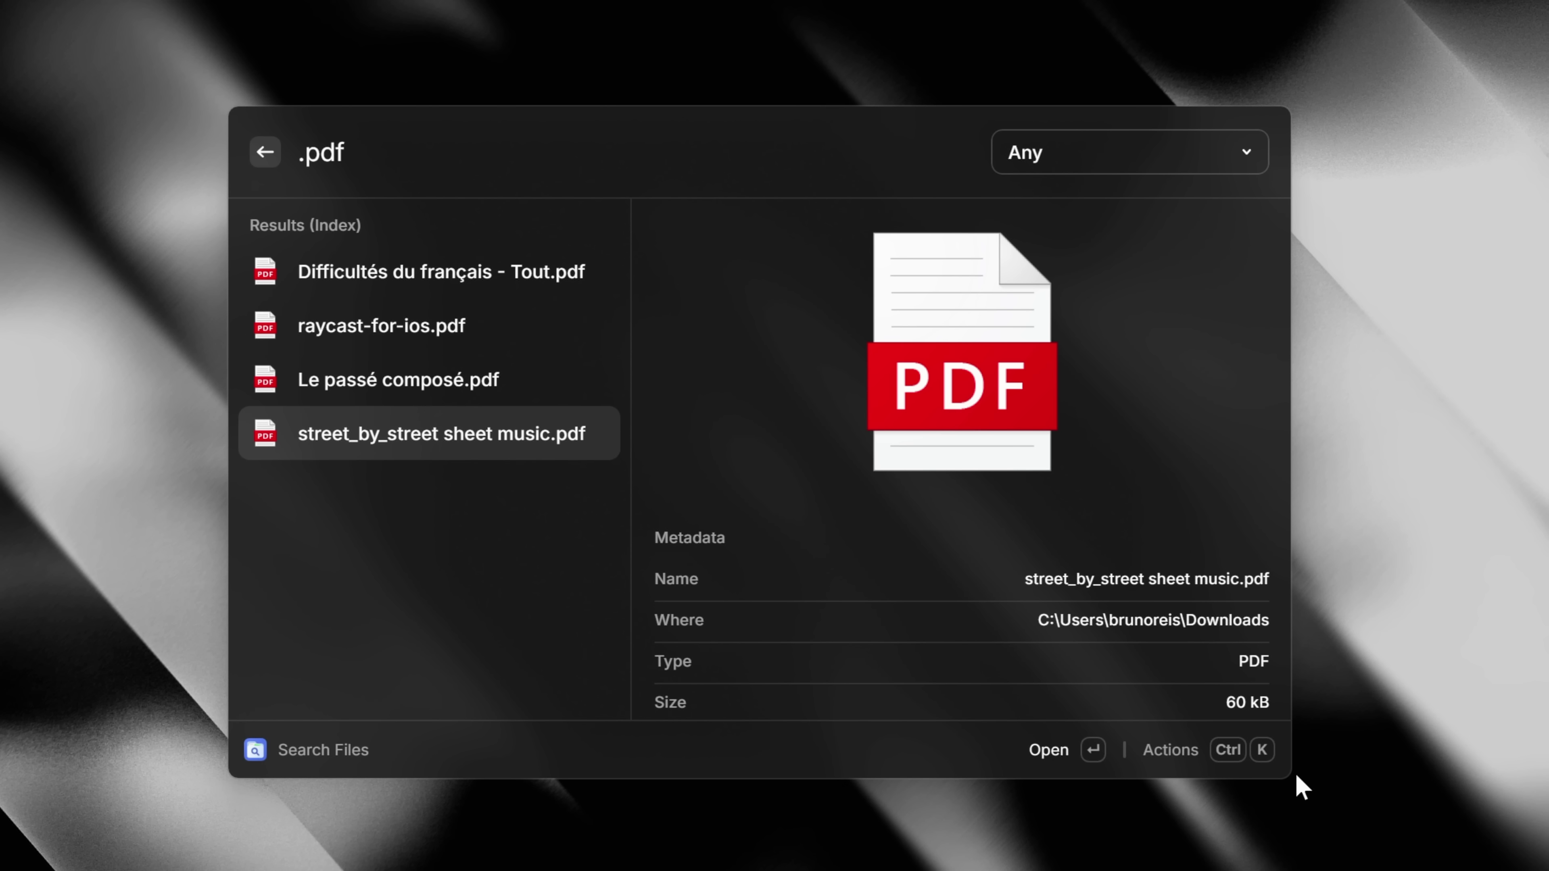
# Browse the file path from / into Users, the home folder, then Documents.
pyautogui.press('BackSpace')
pyautogui.press('BackSpace')
pyautogui.press('BackSpace')
pyautogui.press('BackSpace')
pyautogui.write('/')
pyautogui.press('Down')
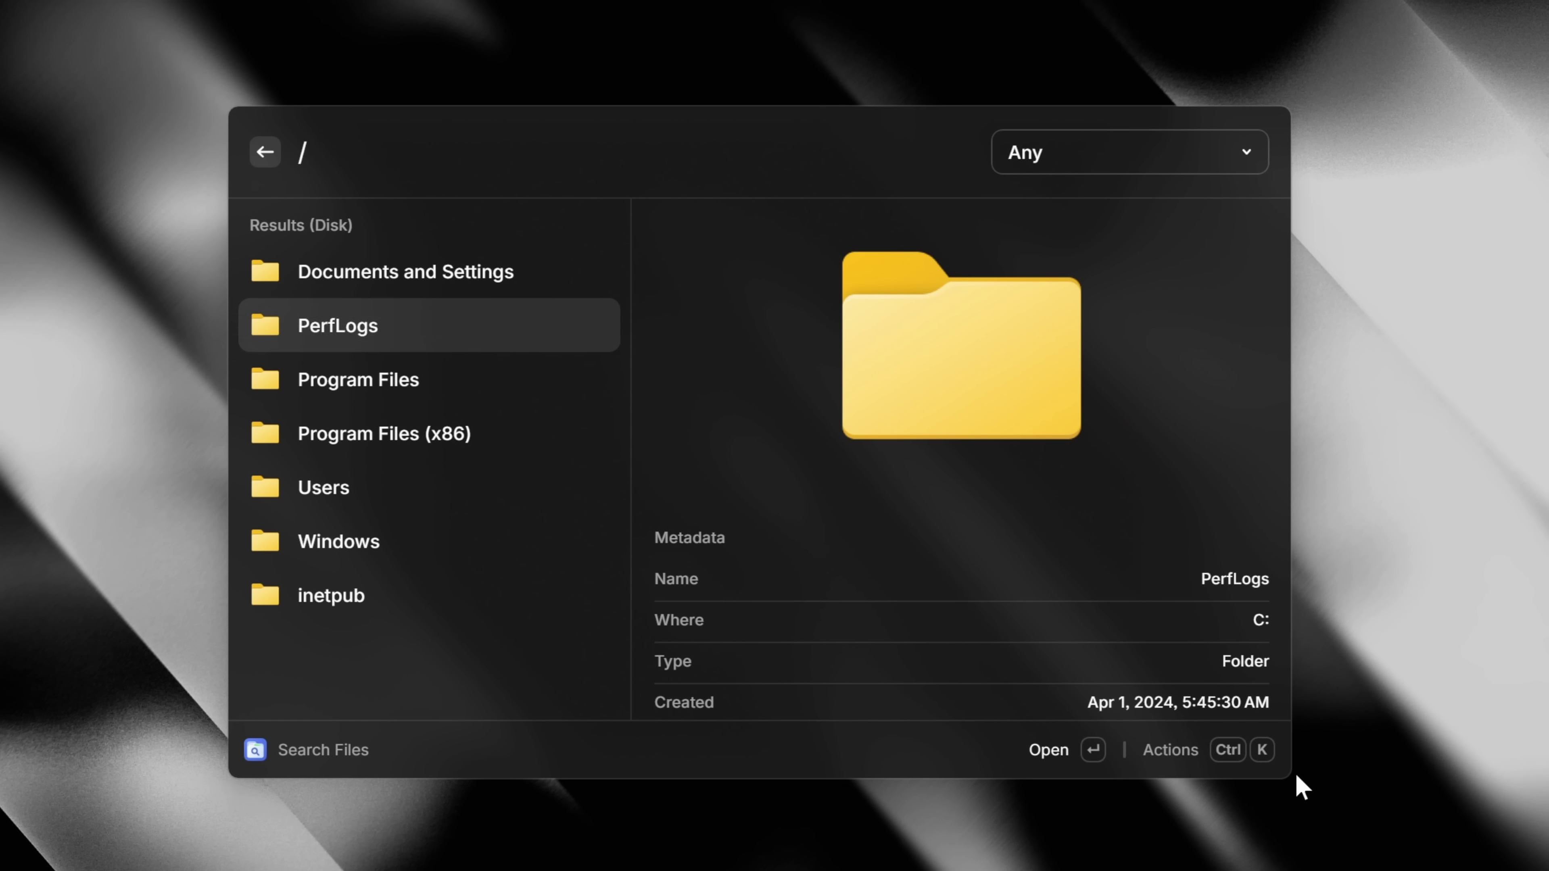
pyautogui.press('Down')
pyautogui.press('Down')
pyautogui.press('Down')
pyautogui.press('Tab')
pyautogui.press('Down')
pyautogui.press('Tab')
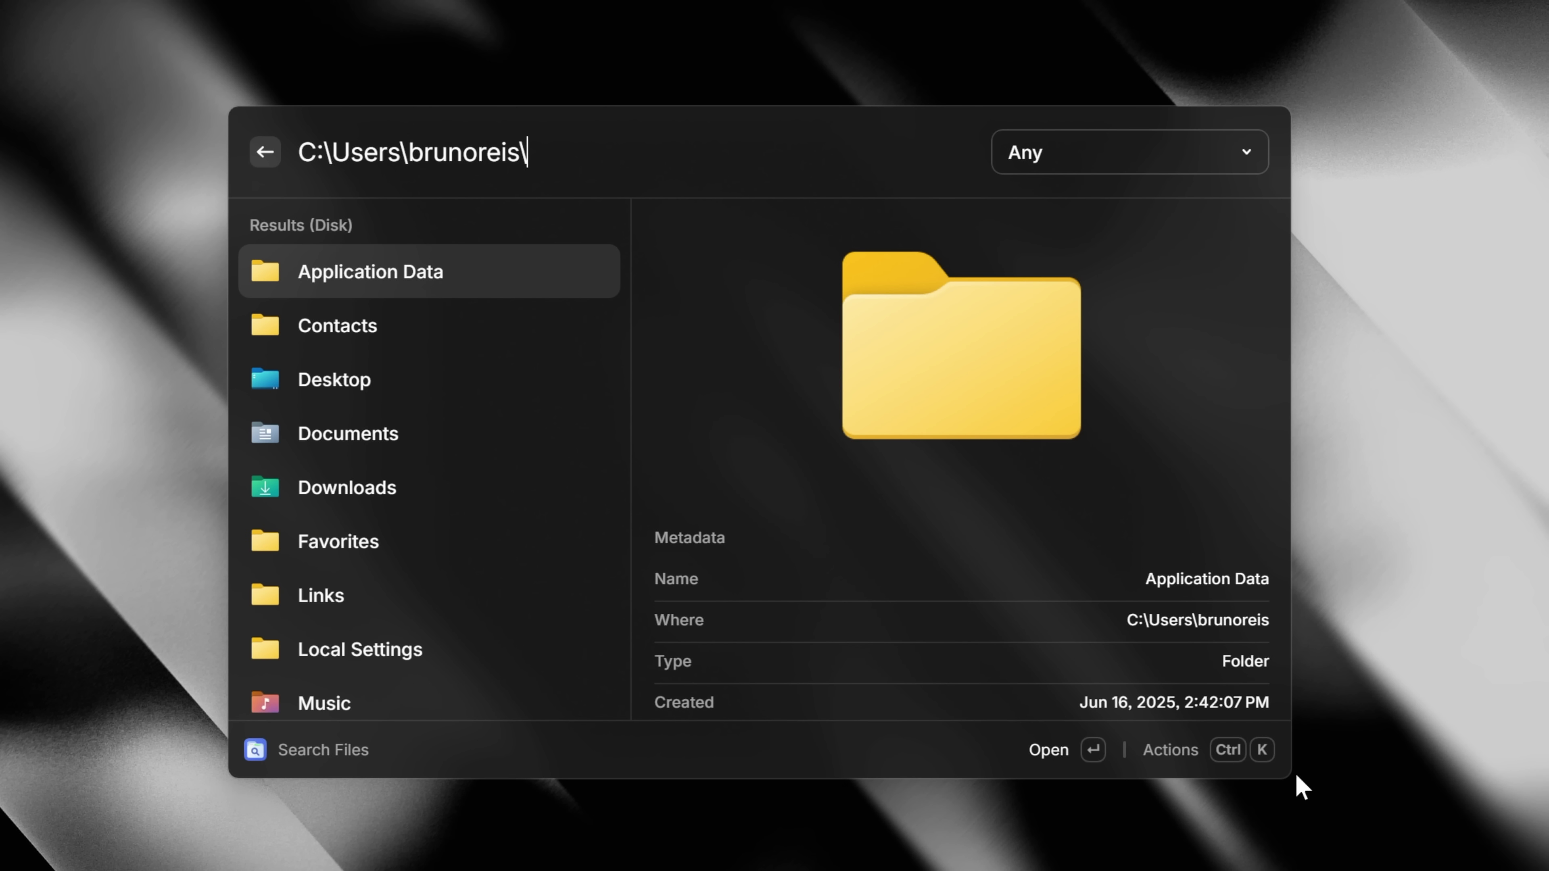
pyautogui.press('Down')
pyautogui.press('Down')
pyautogui.press('Down')
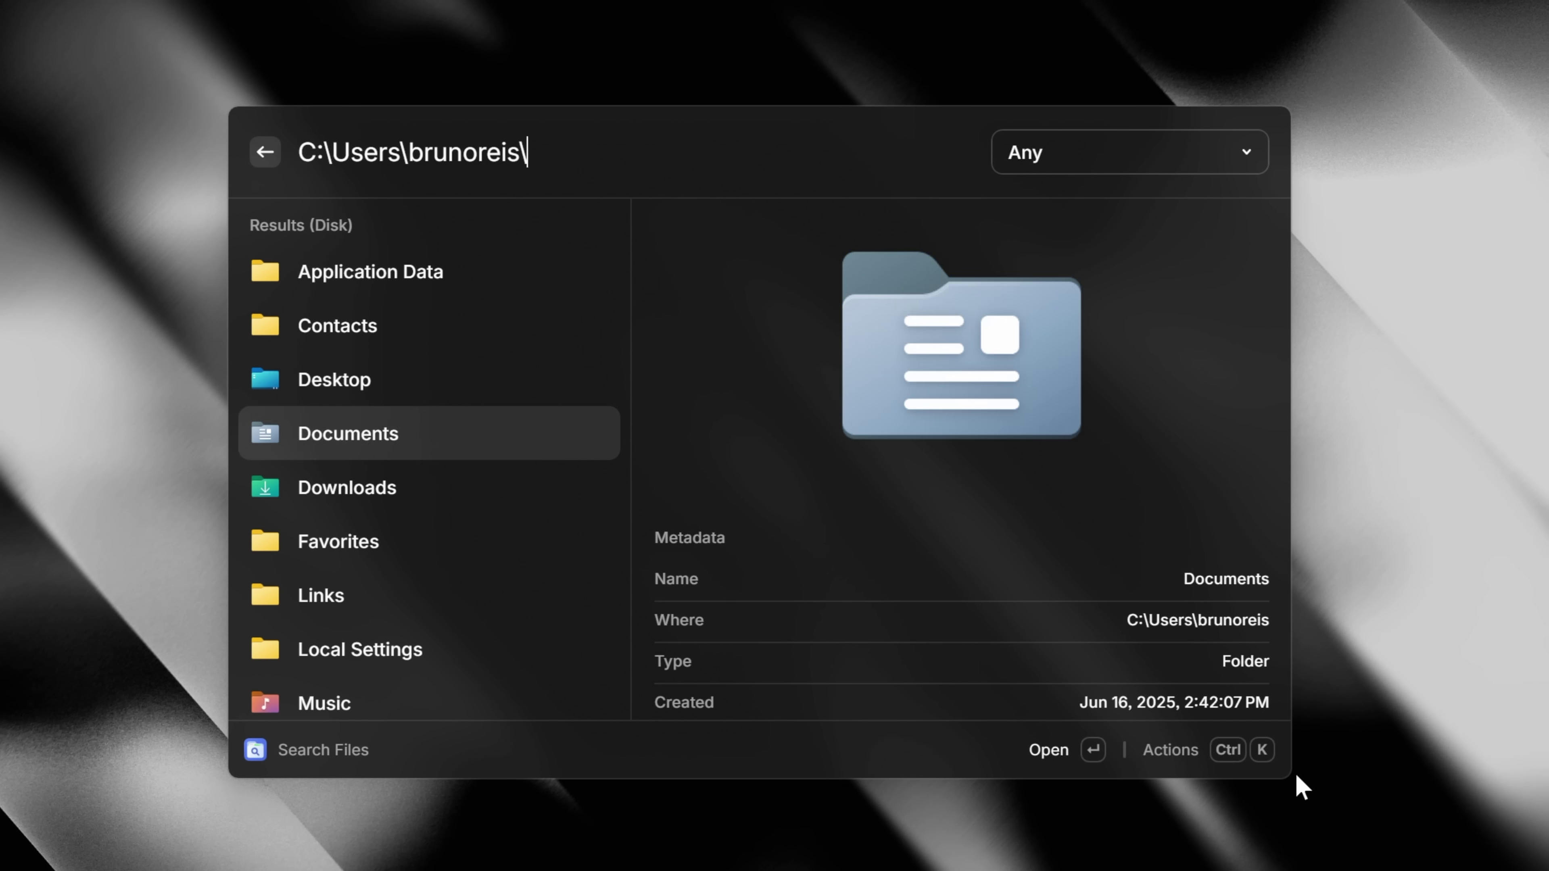
pyautogui.press('Tab')
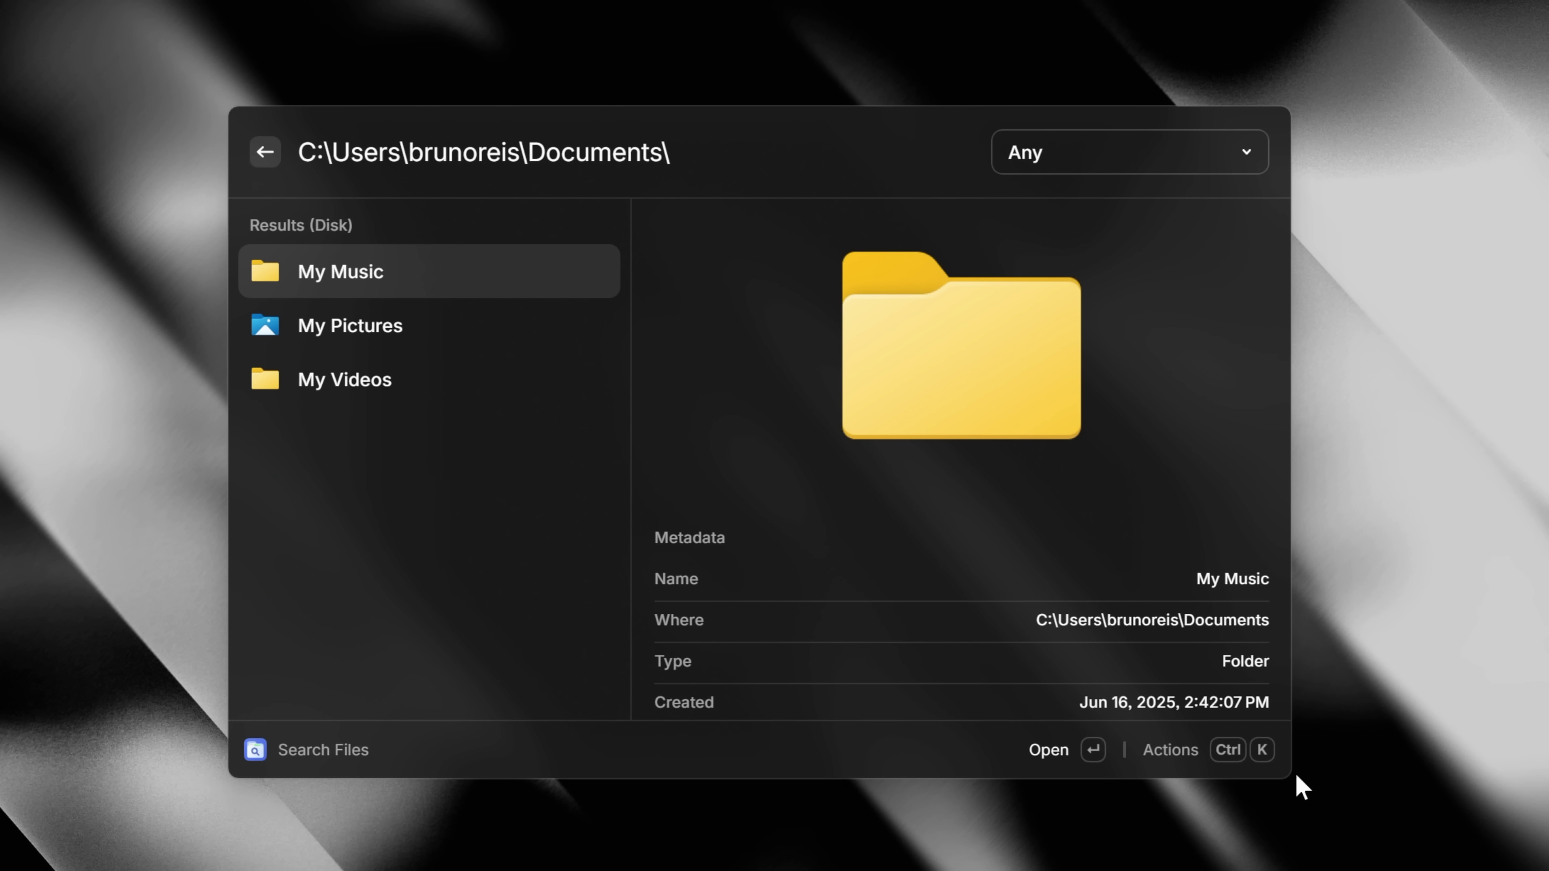
# Show and step through the available actions for My Music.
pyautogui.hotkey('ctrl', 'k')
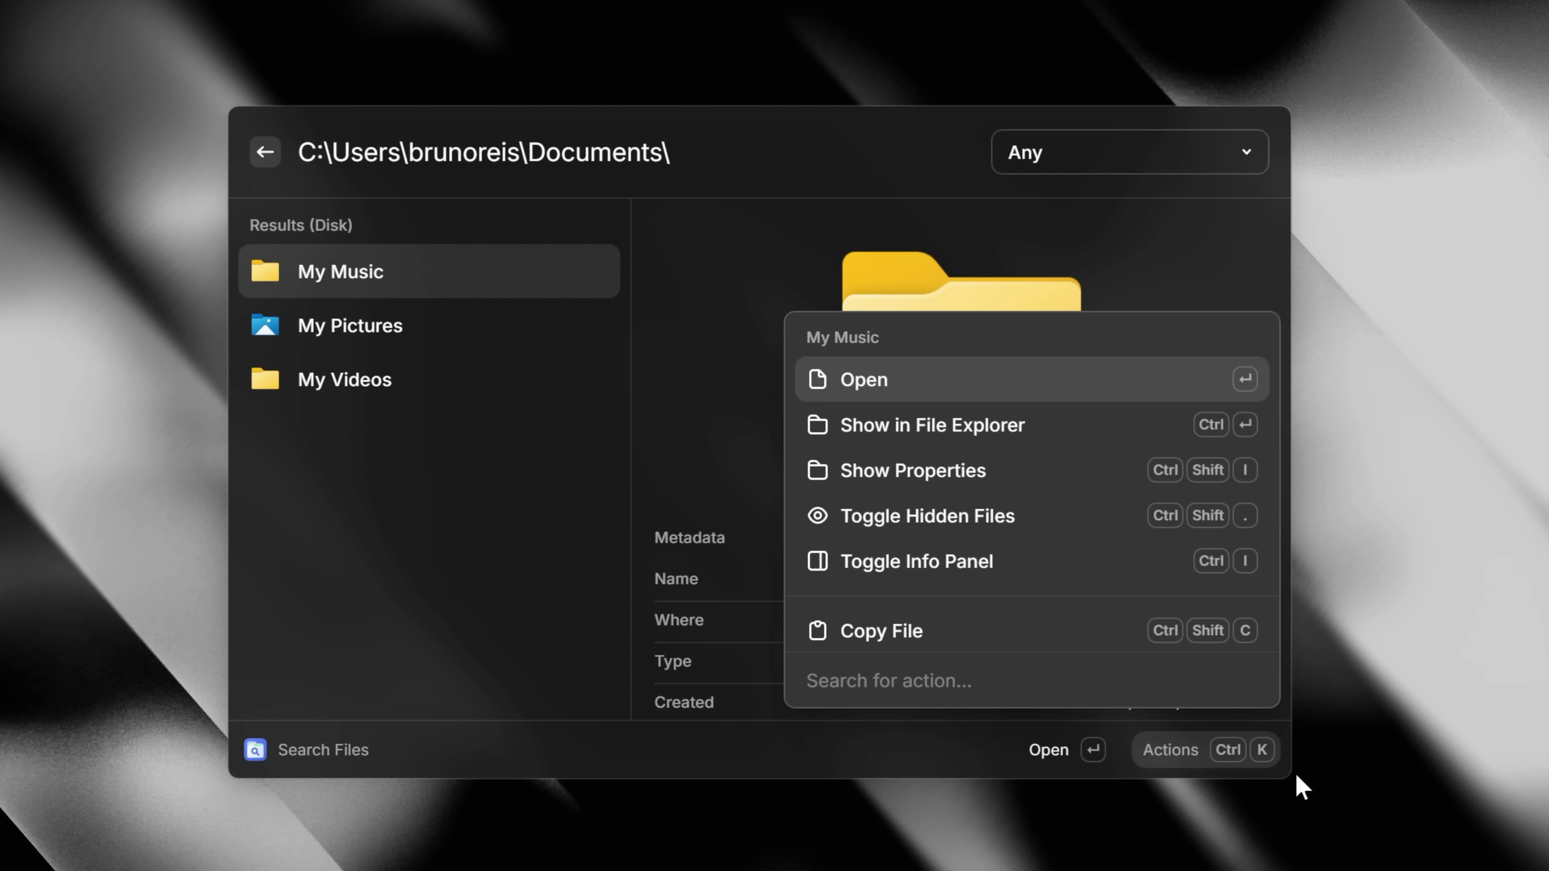
pyautogui.press('Down')
pyautogui.press('Down')
pyautogui.press('Down')
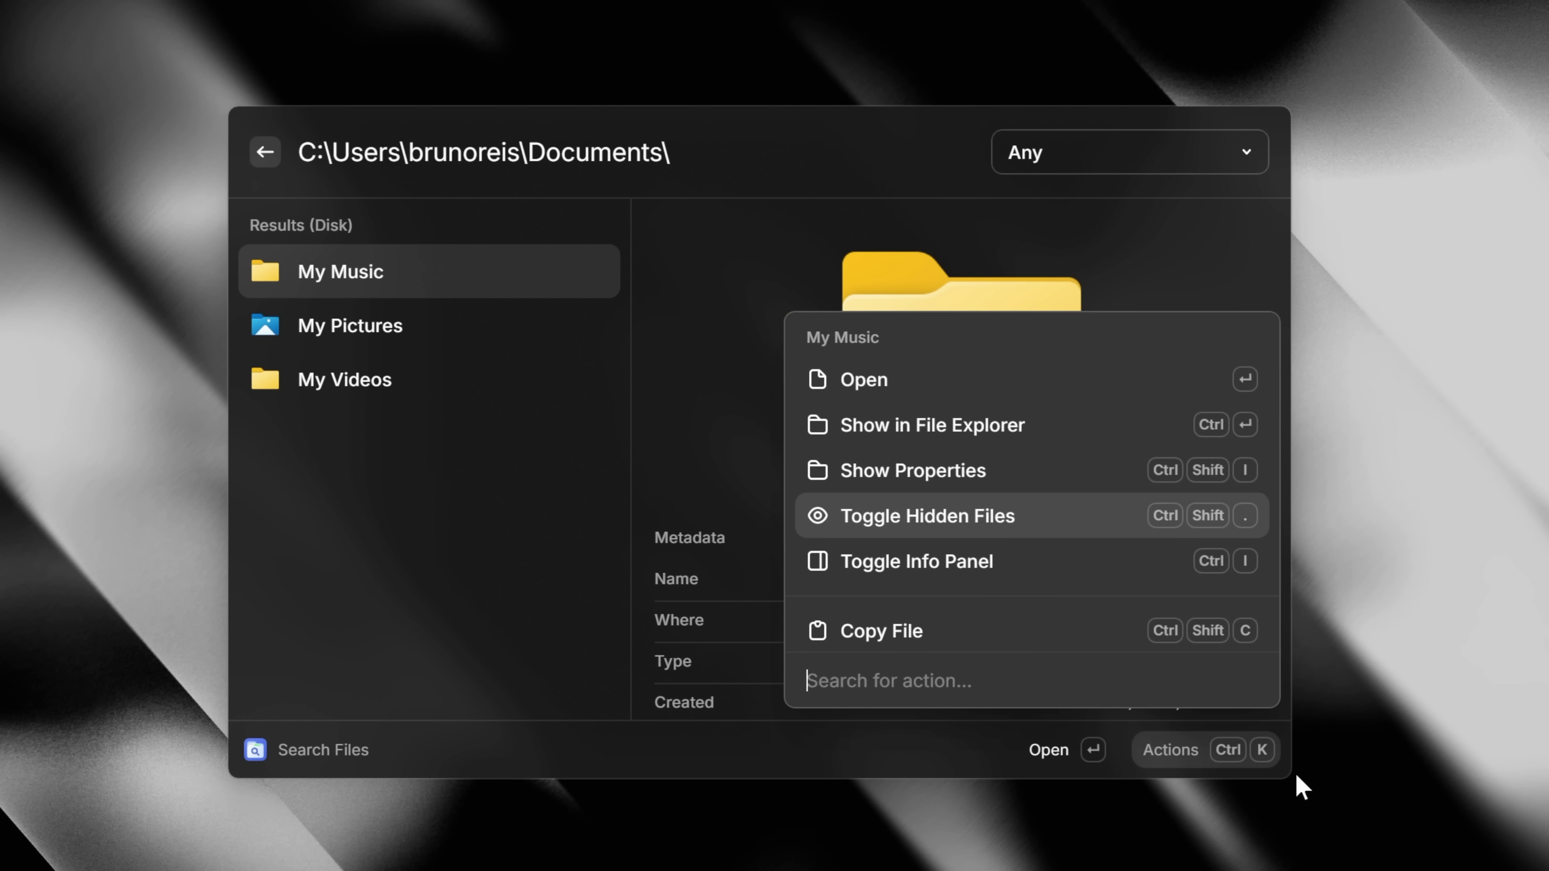
pyautogui.press('Down')
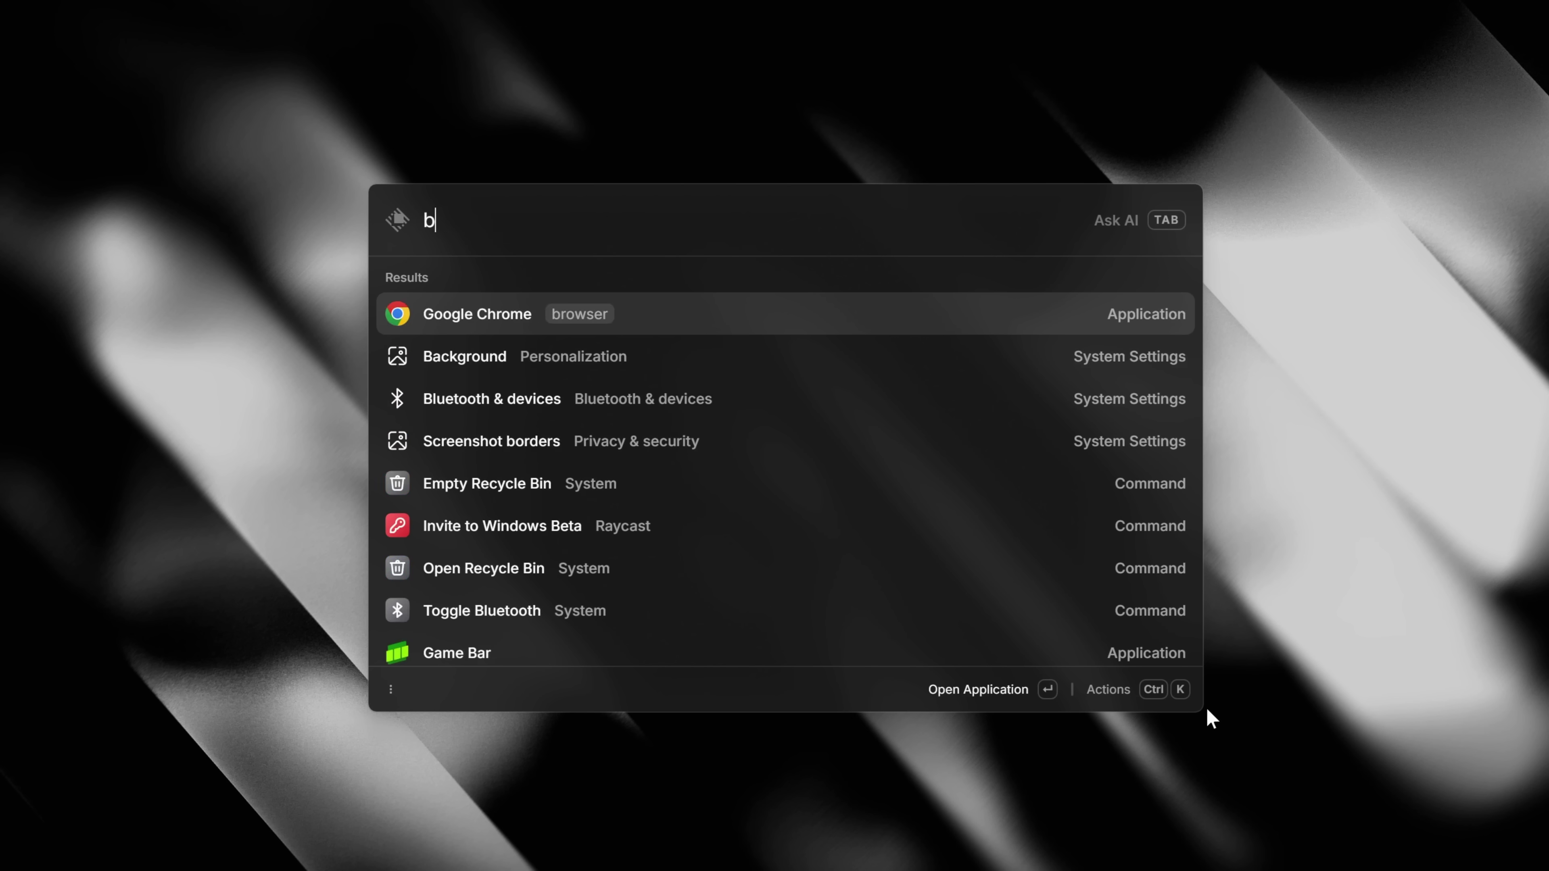
# Open baby snoopy.jpg, then calculate 42! as 1.4050061178E51.
pyautogui.write('aby')
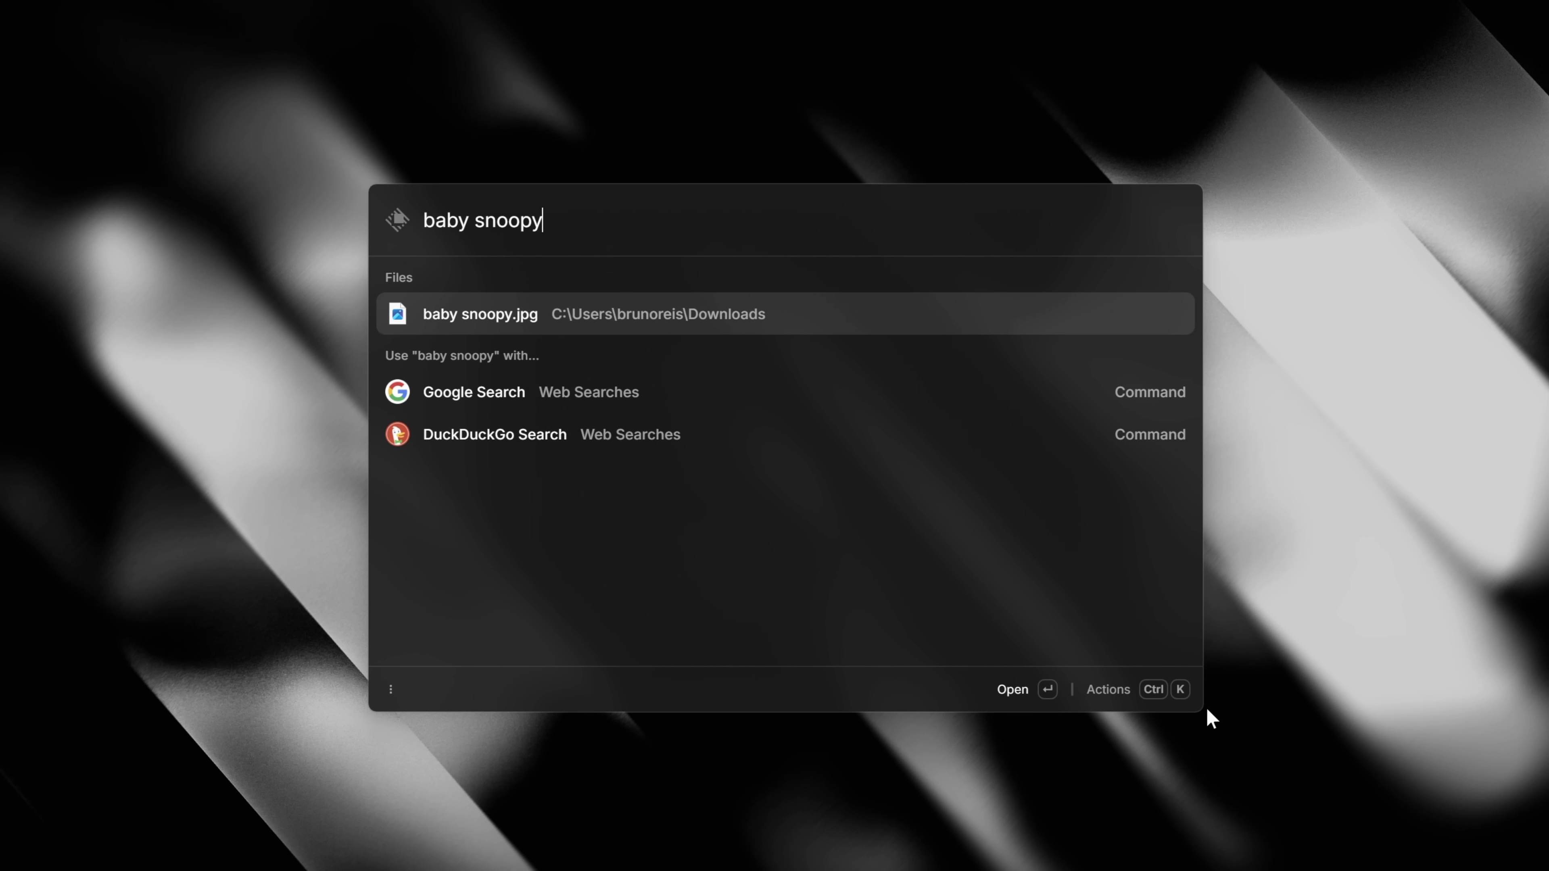
pyautogui.write(' snoopy')
pyautogui.press('Return')
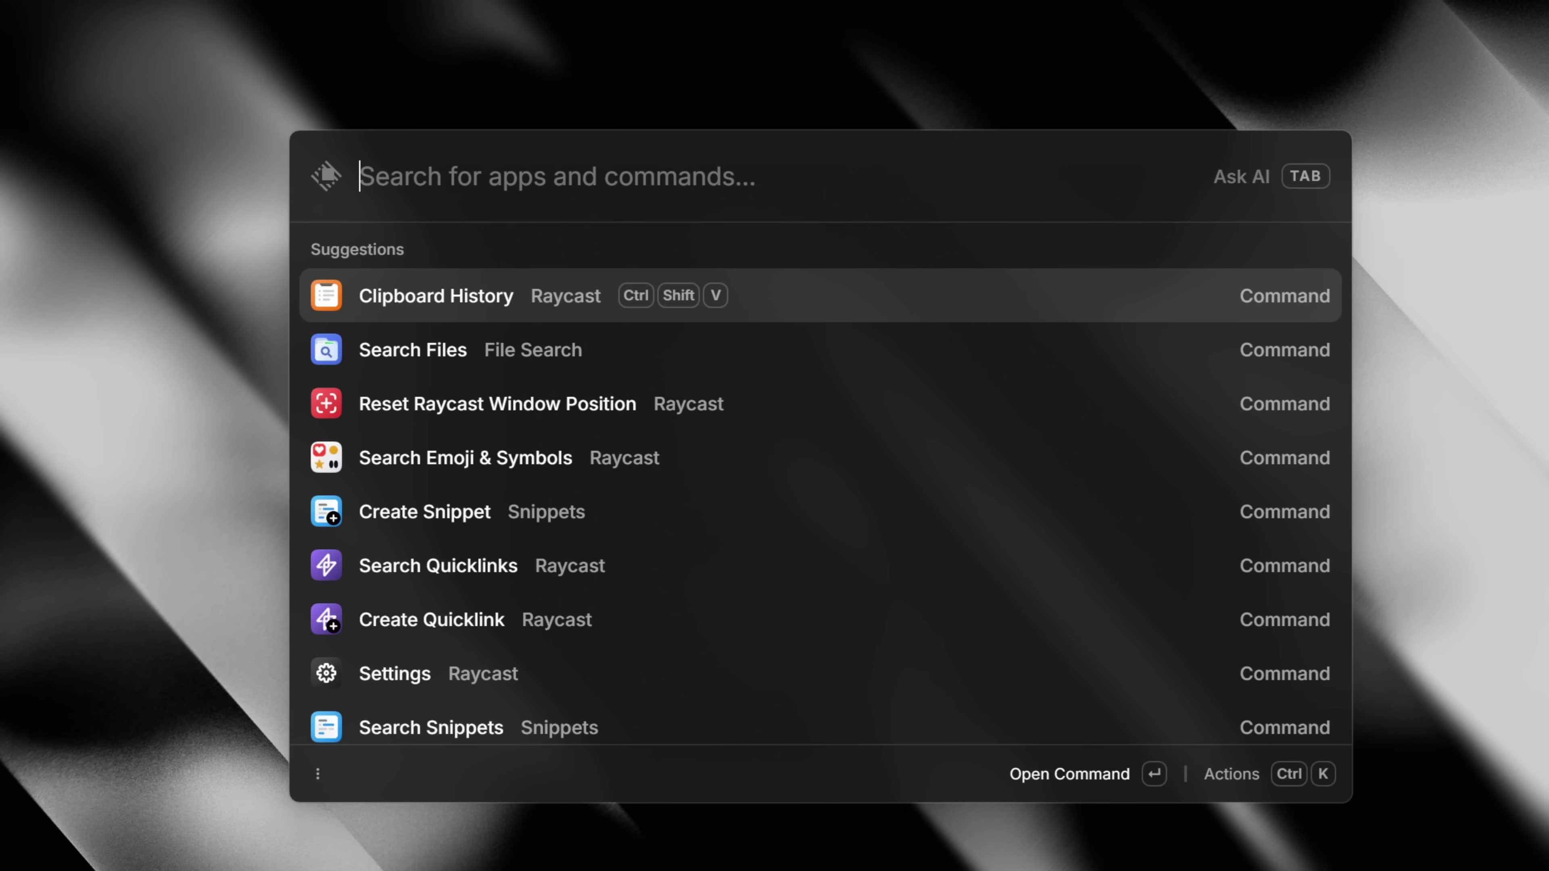
pyautogui.write('42!')
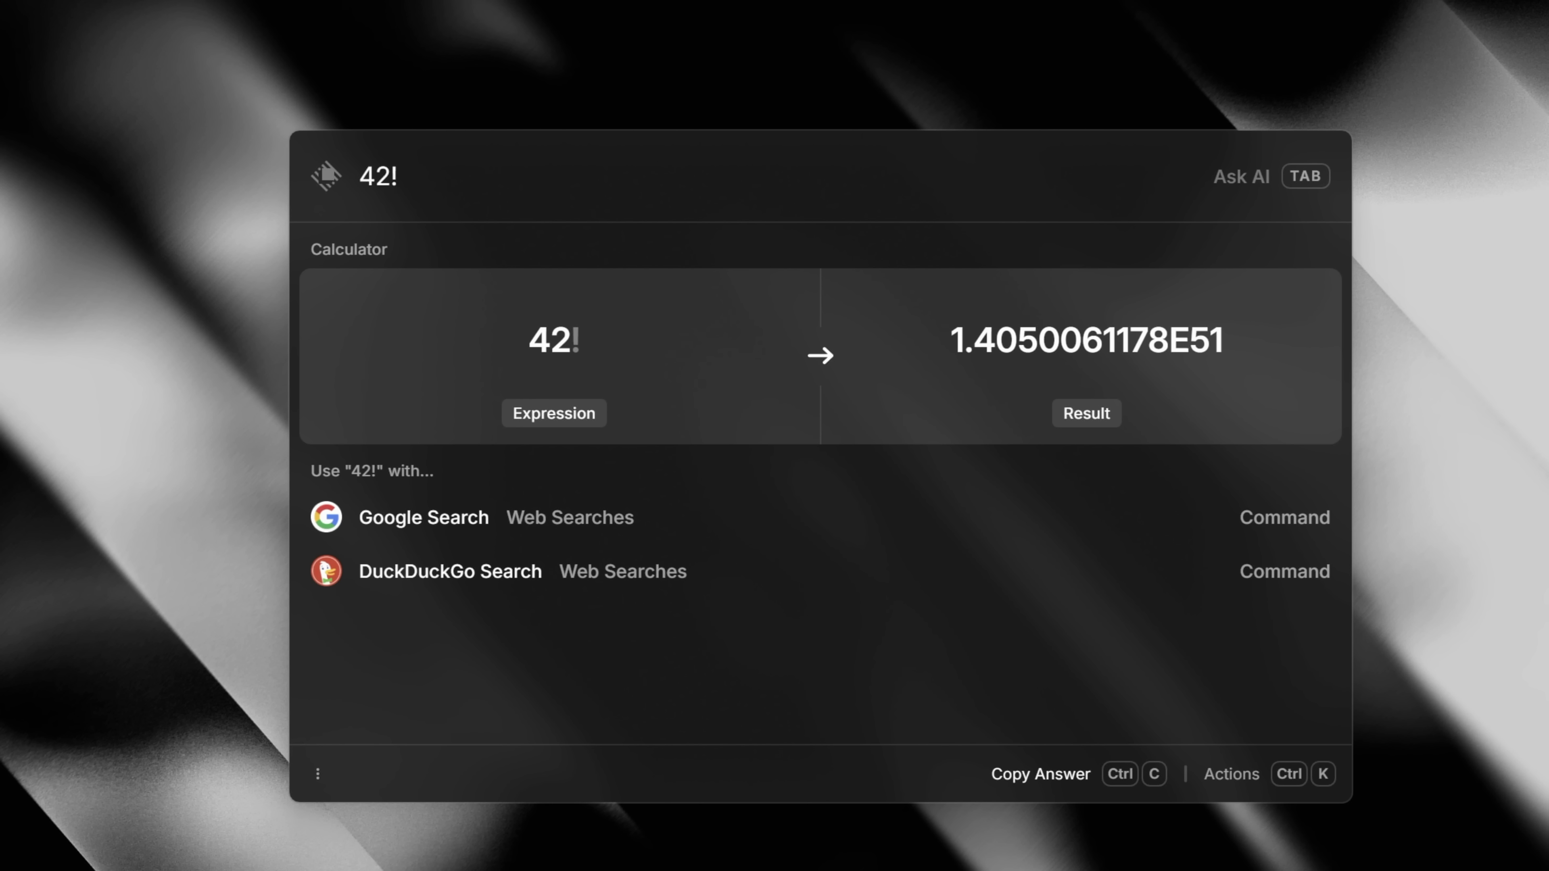
# Convert 30 usd to brl and ask for the time in Barcelona.
pyautogui.press('BackSpace')
pyautogui.press('BackSpace')
pyautogui.press('BackSpace')
pyautogui.write('30 usd to b')
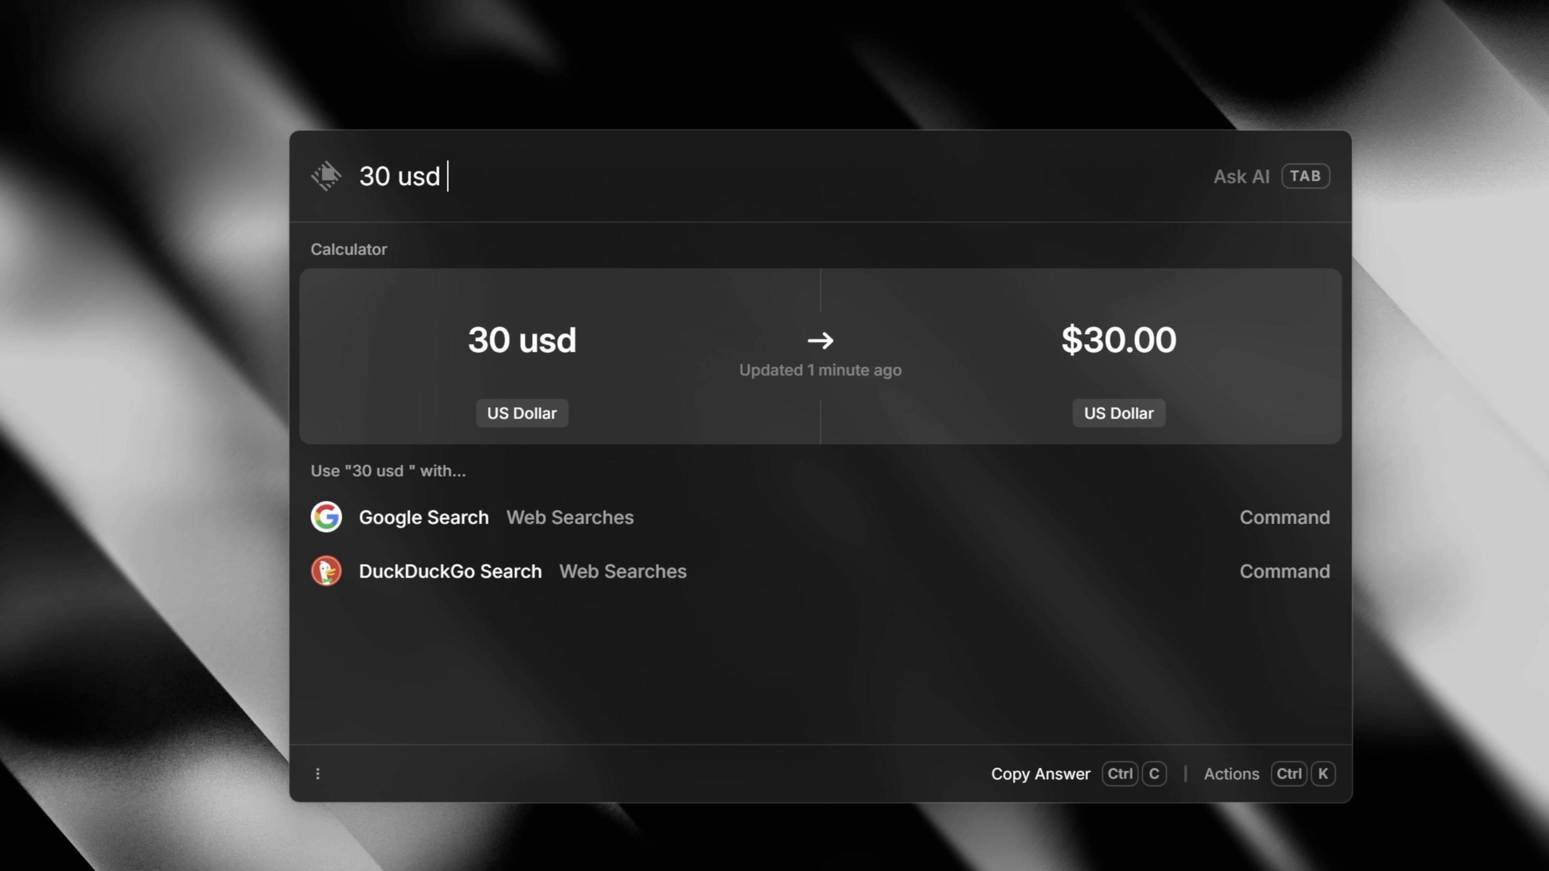
pyautogui.write('rl')
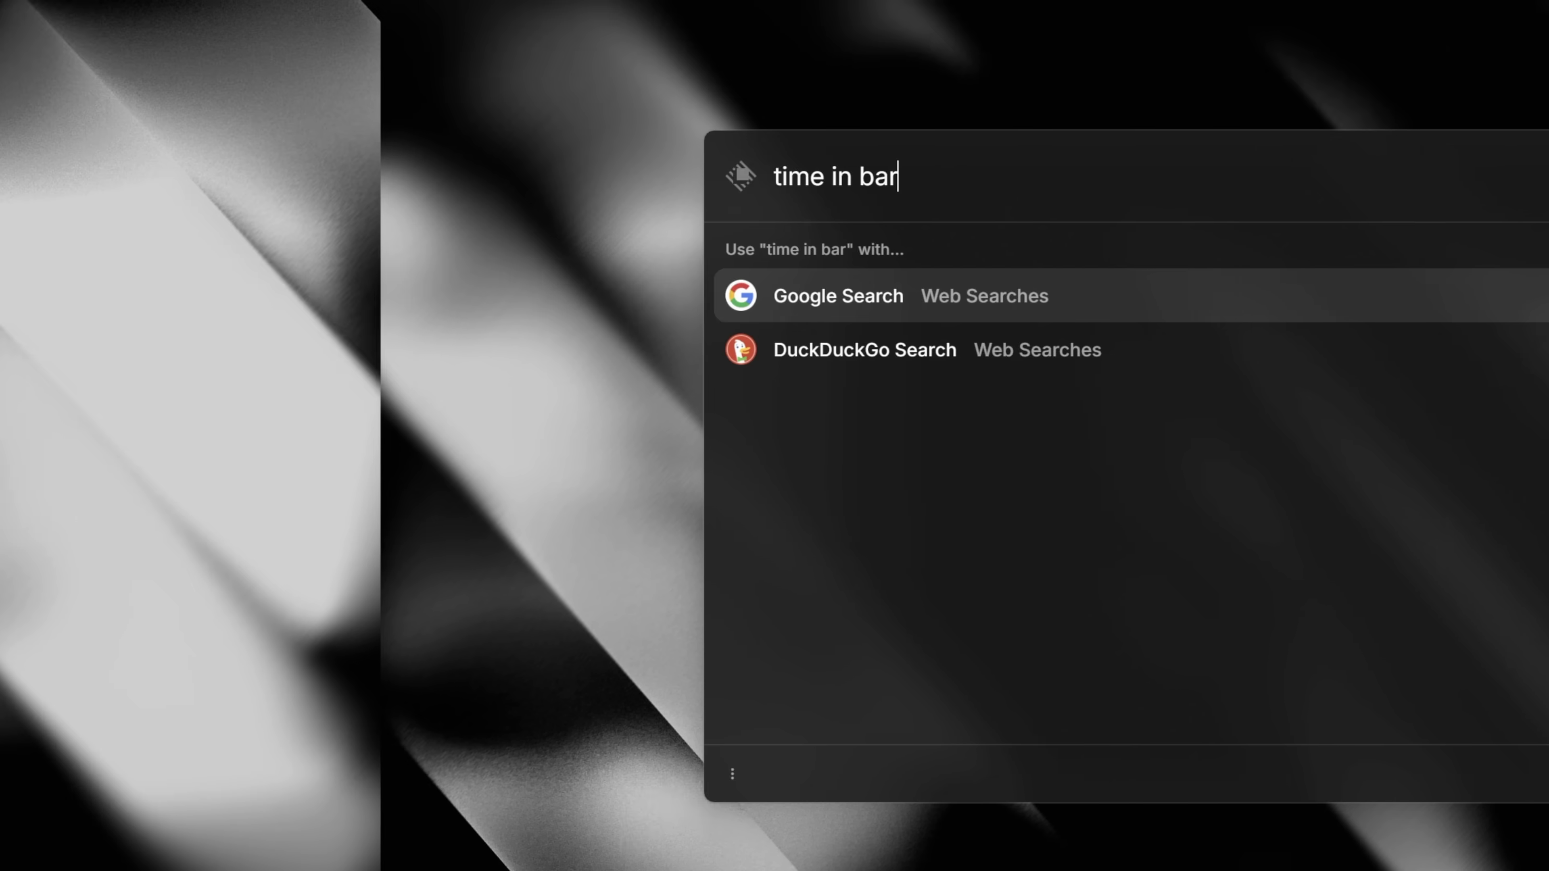
pyautogui.write('celona')
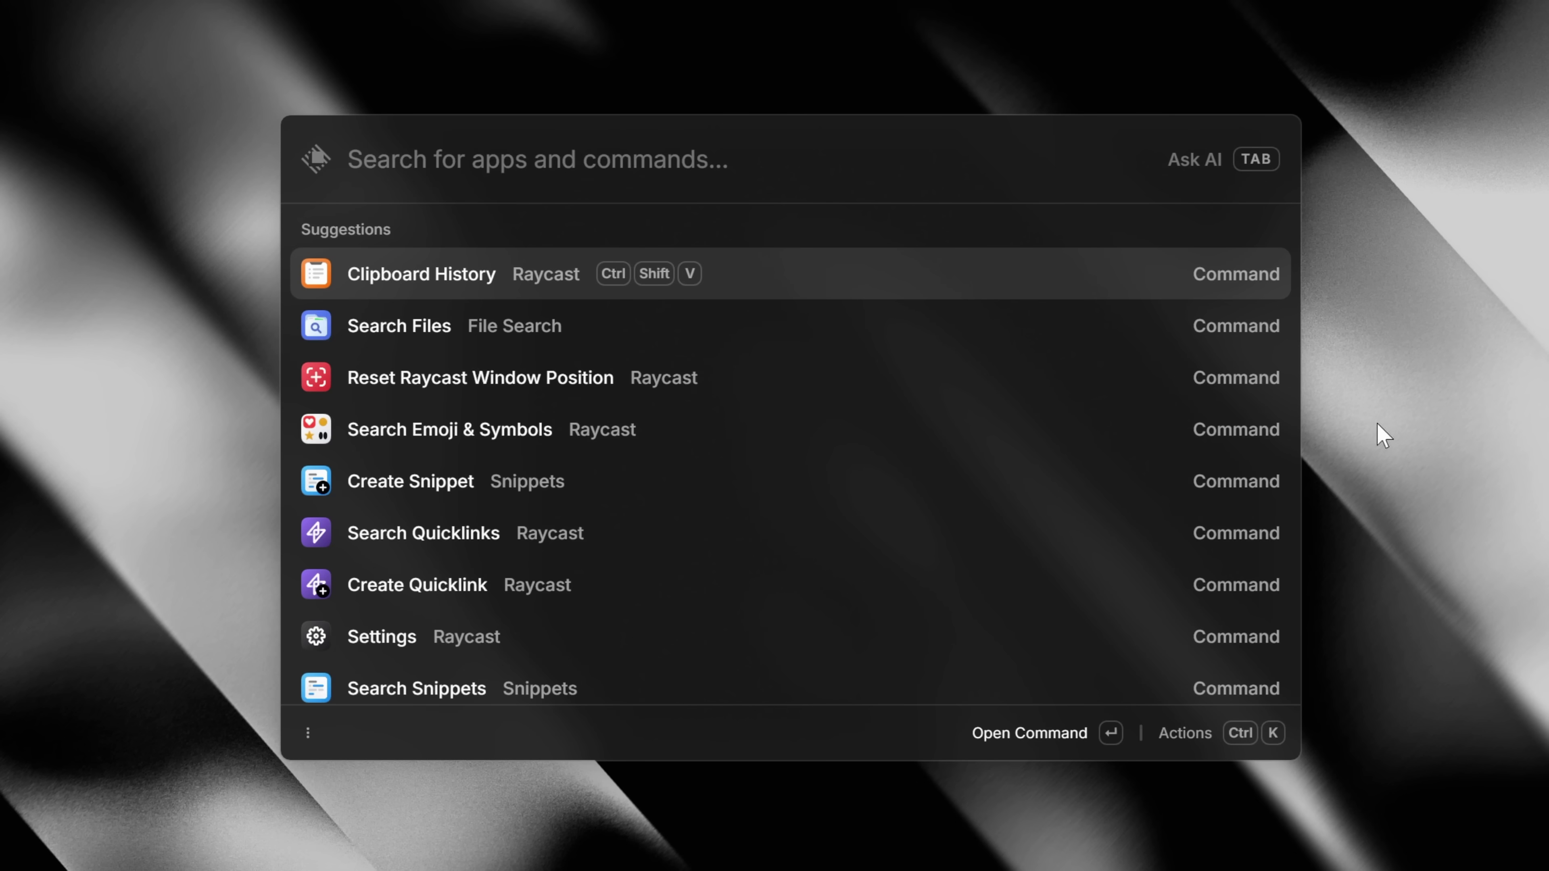
# Open Clipboard History and briefly filter it by 'ray'.
pyautogui.write('clipboard history')
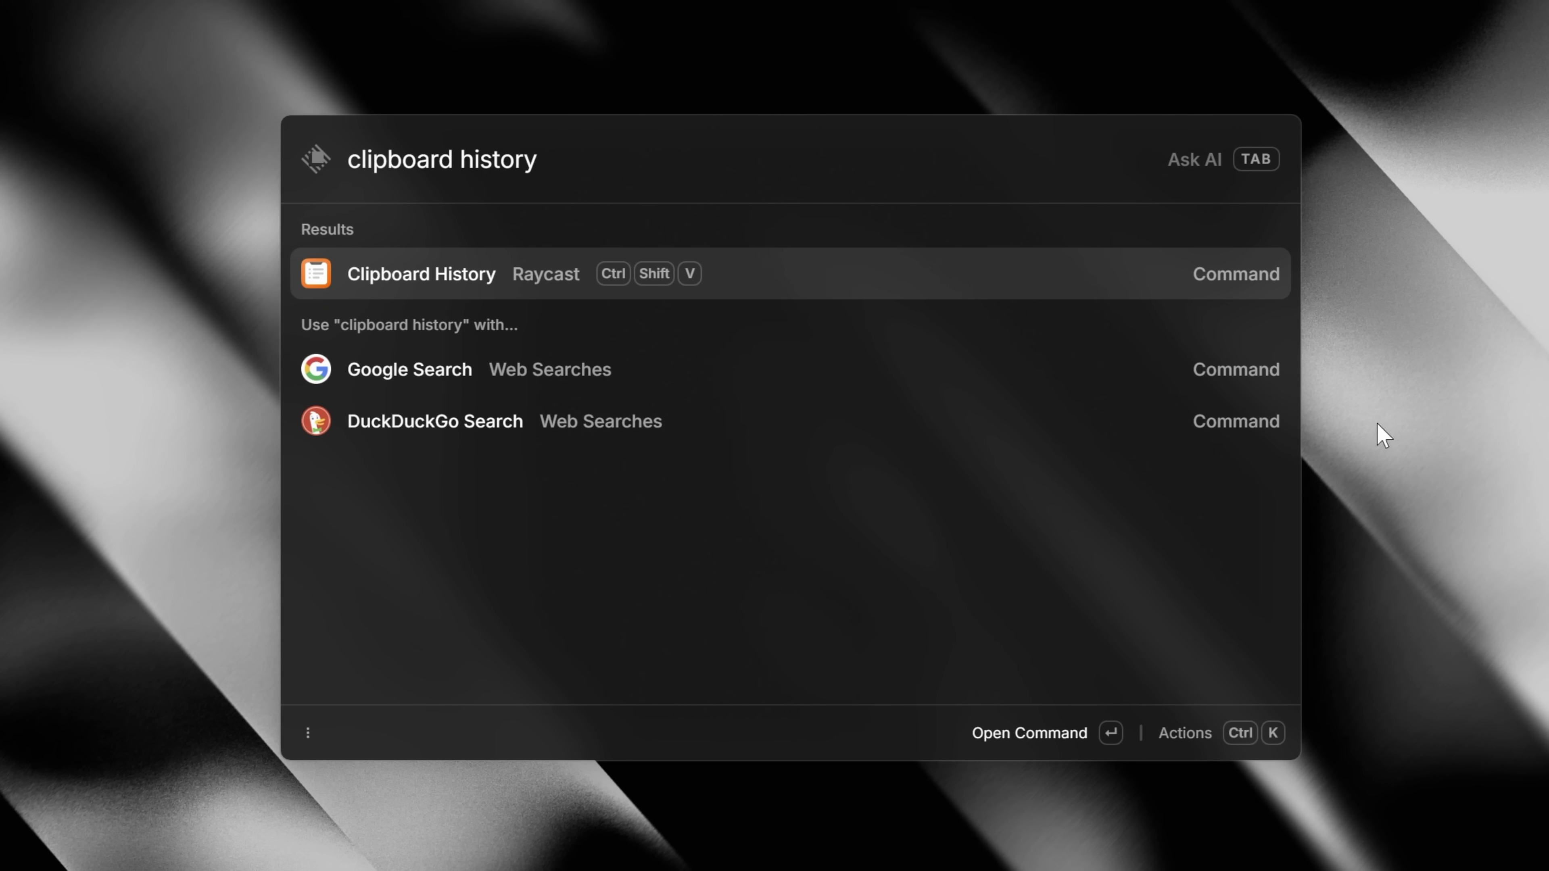
pyautogui.press('Return')
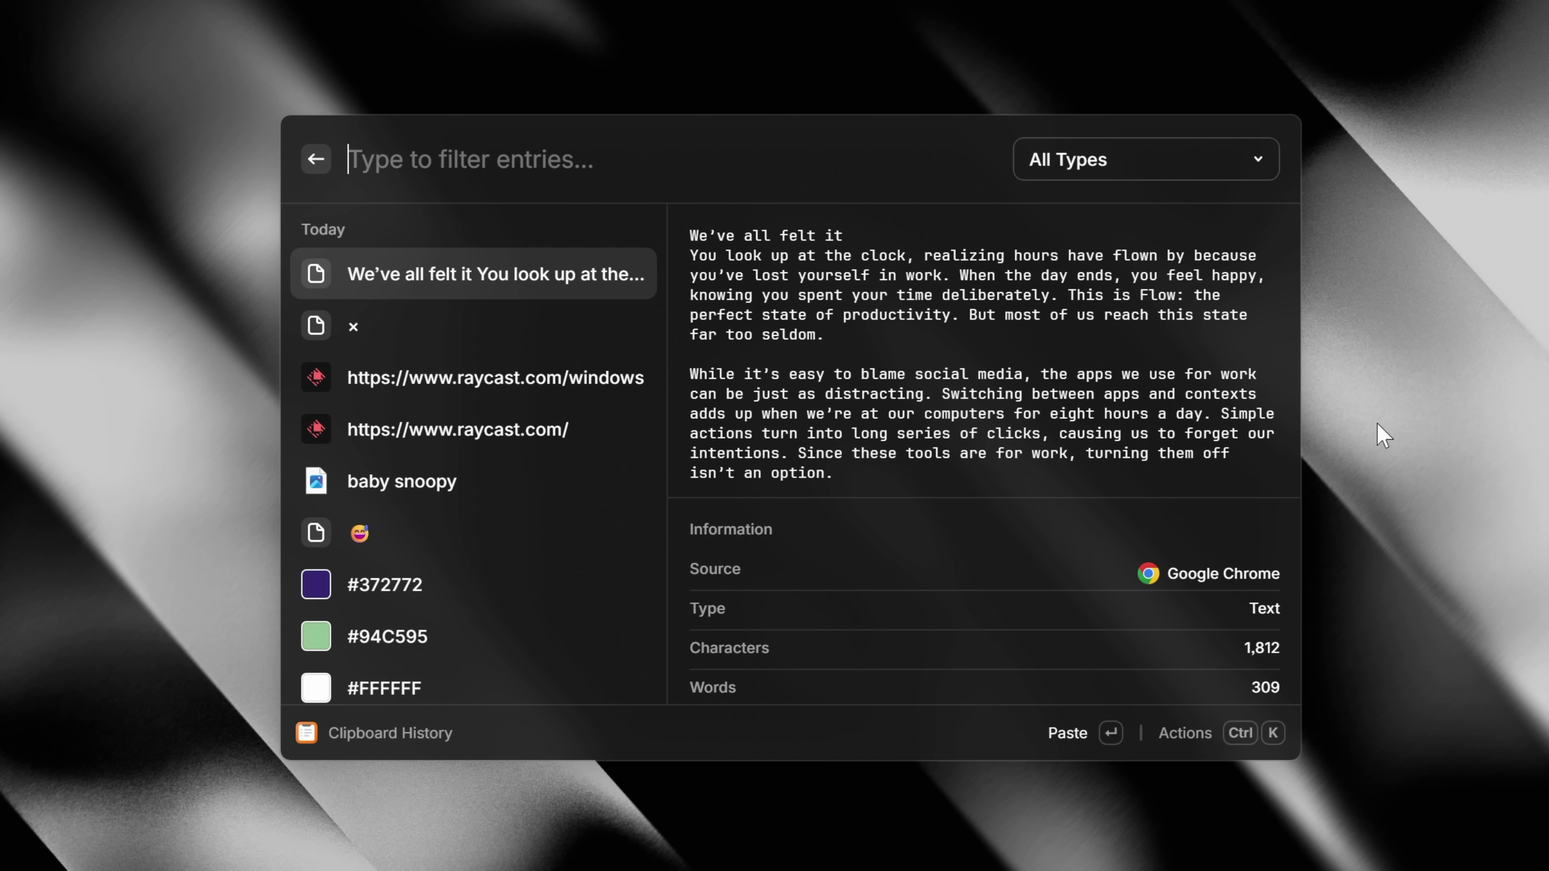
pyautogui.write('raycast')
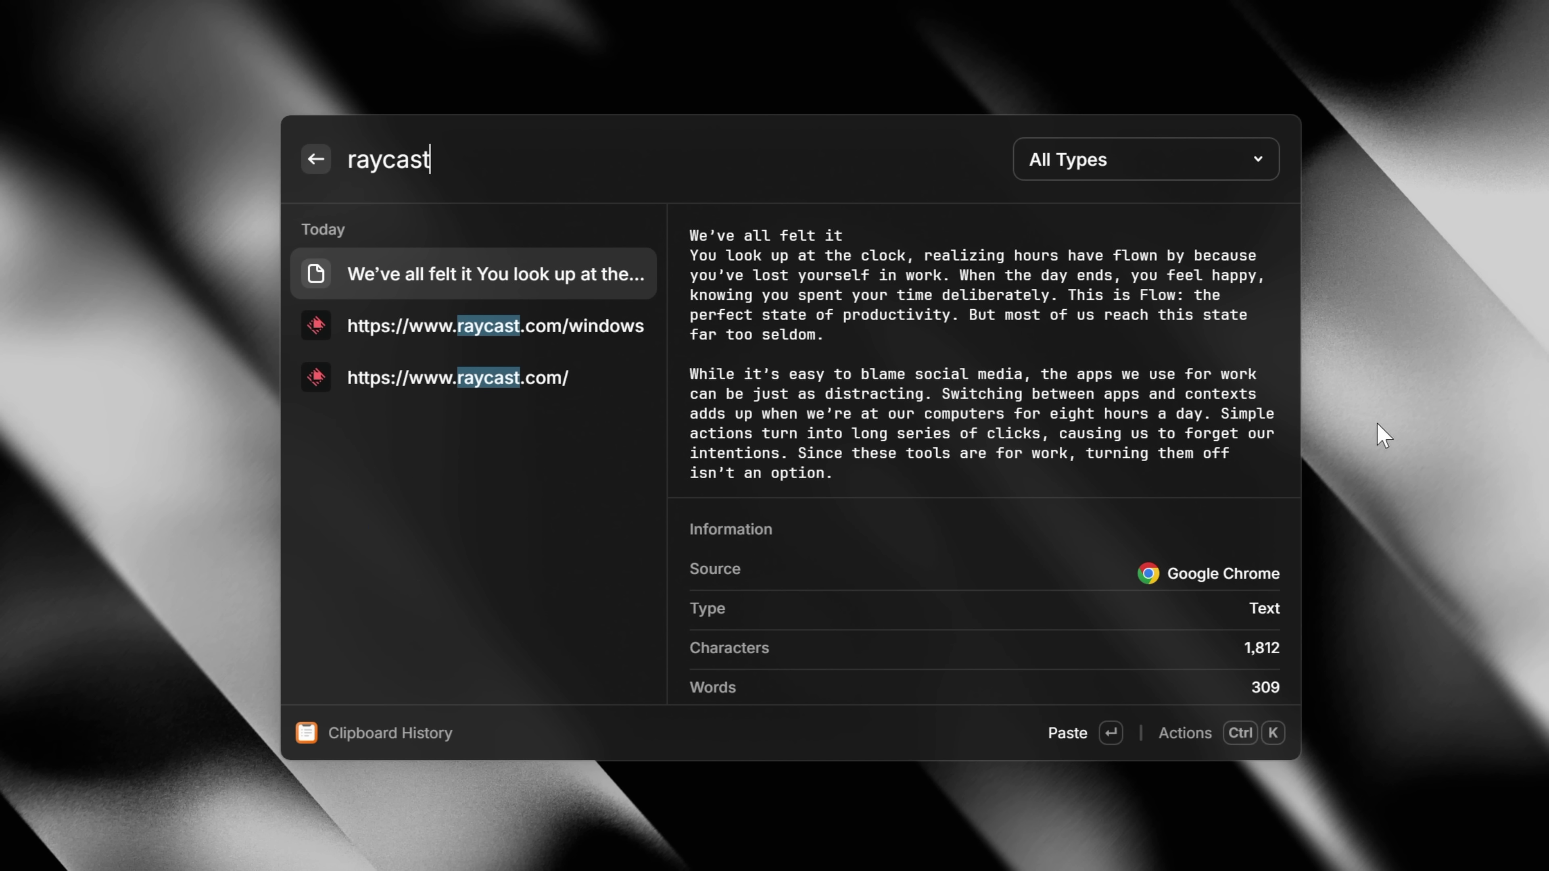
pyautogui.press('Escape')
# Filter to Colors Only and browse #372772, #94C595 and #FFFFFF.
pyautogui.hotkey('ctrl', 'p')
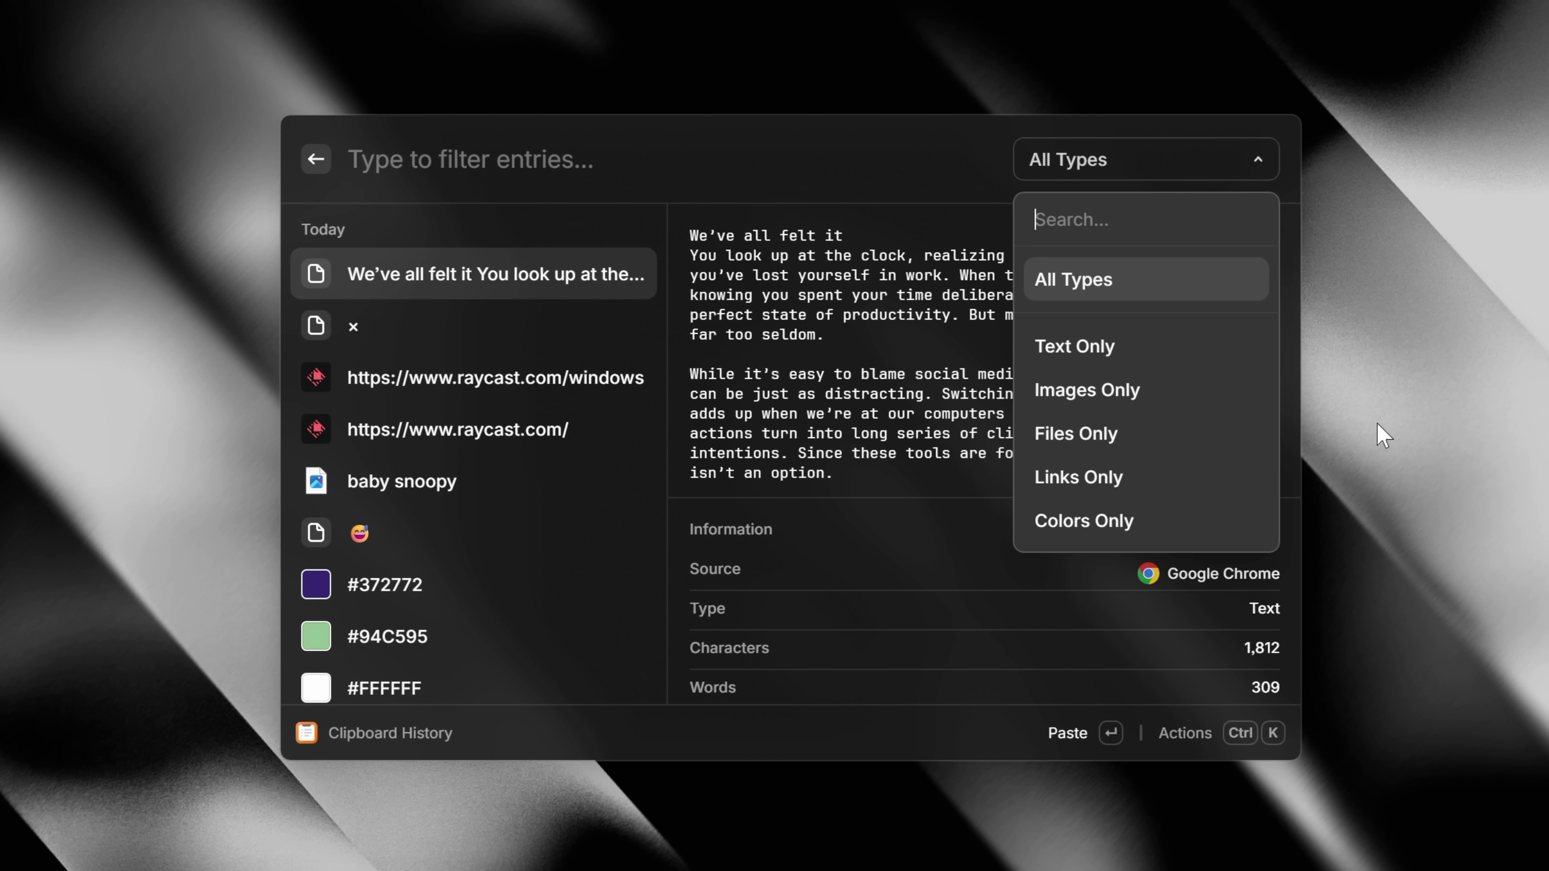
pyautogui.press('Down')
pyautogui.press('Down')
pyautogui.press('Down')
pyautogui.press('Down')
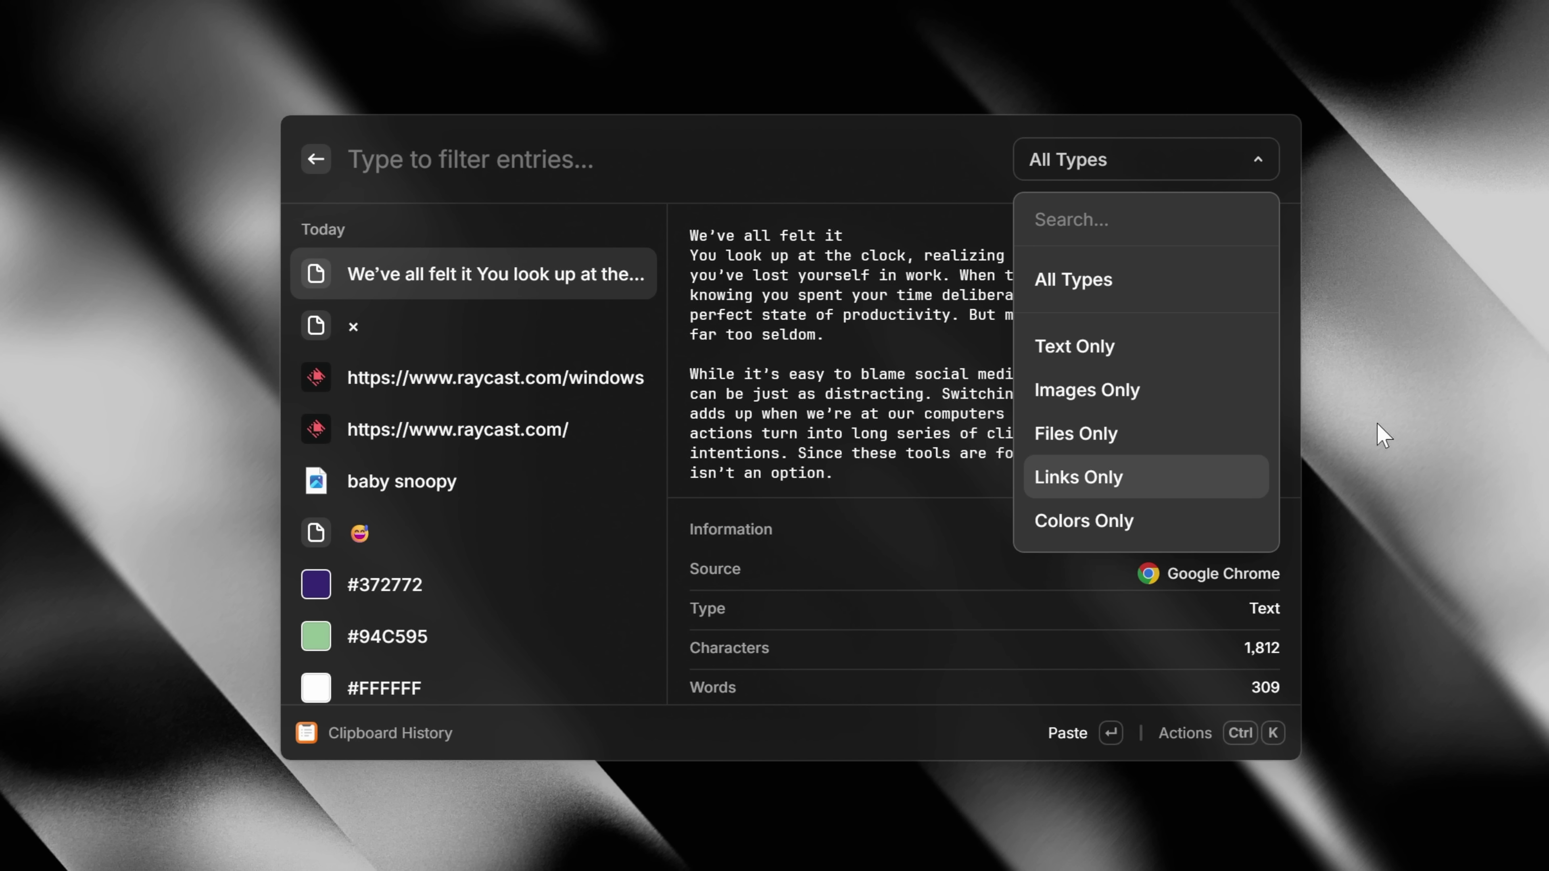
pyautogui.press('Down')
pyautogui.press('Return')
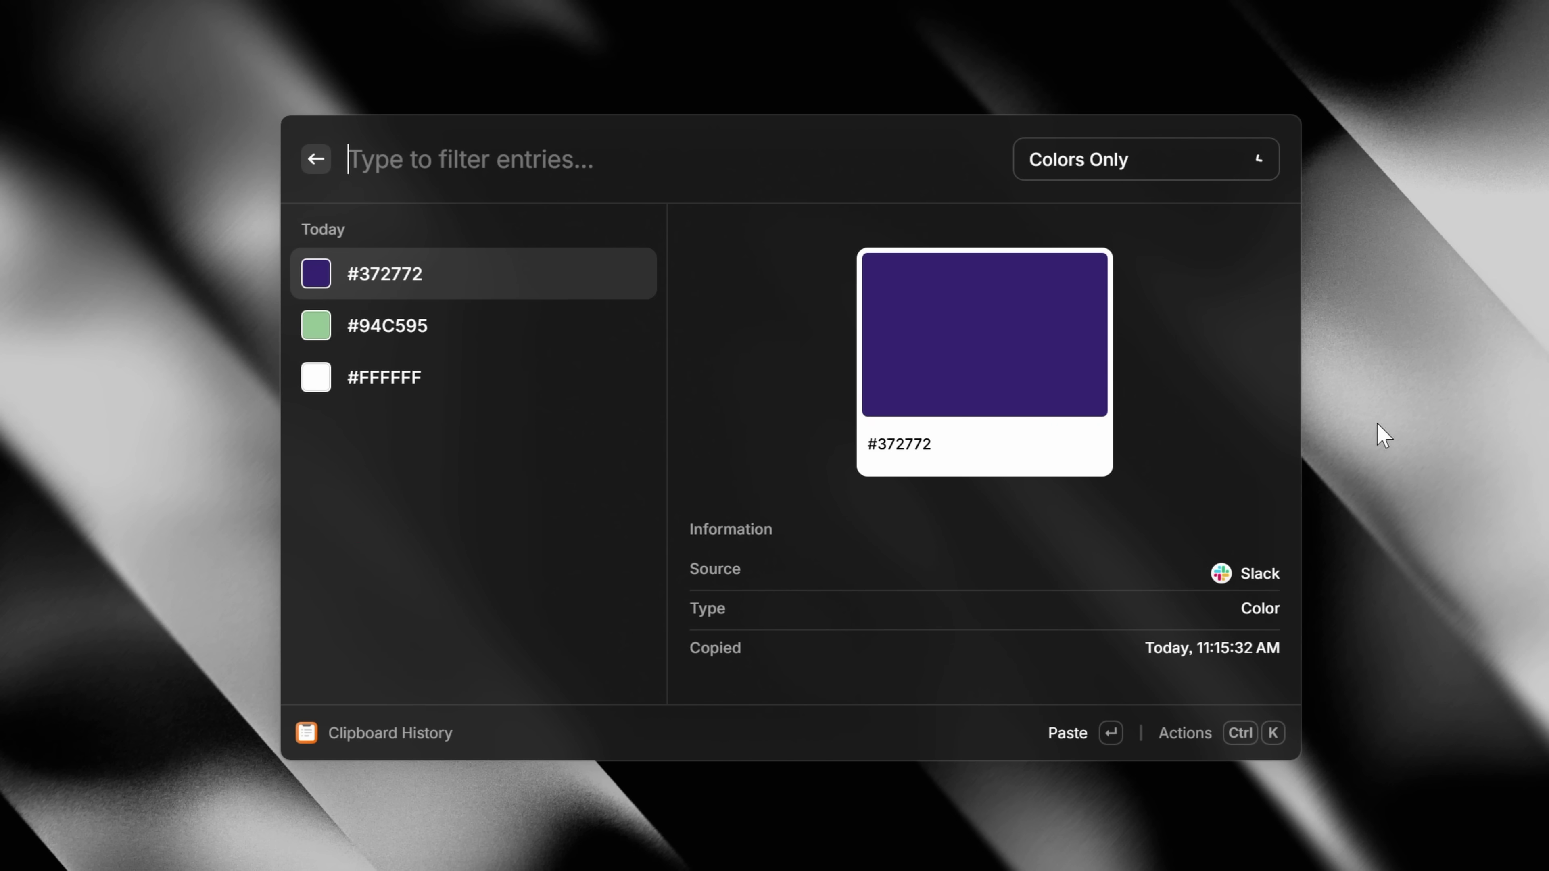
pyautogui.press('Down')
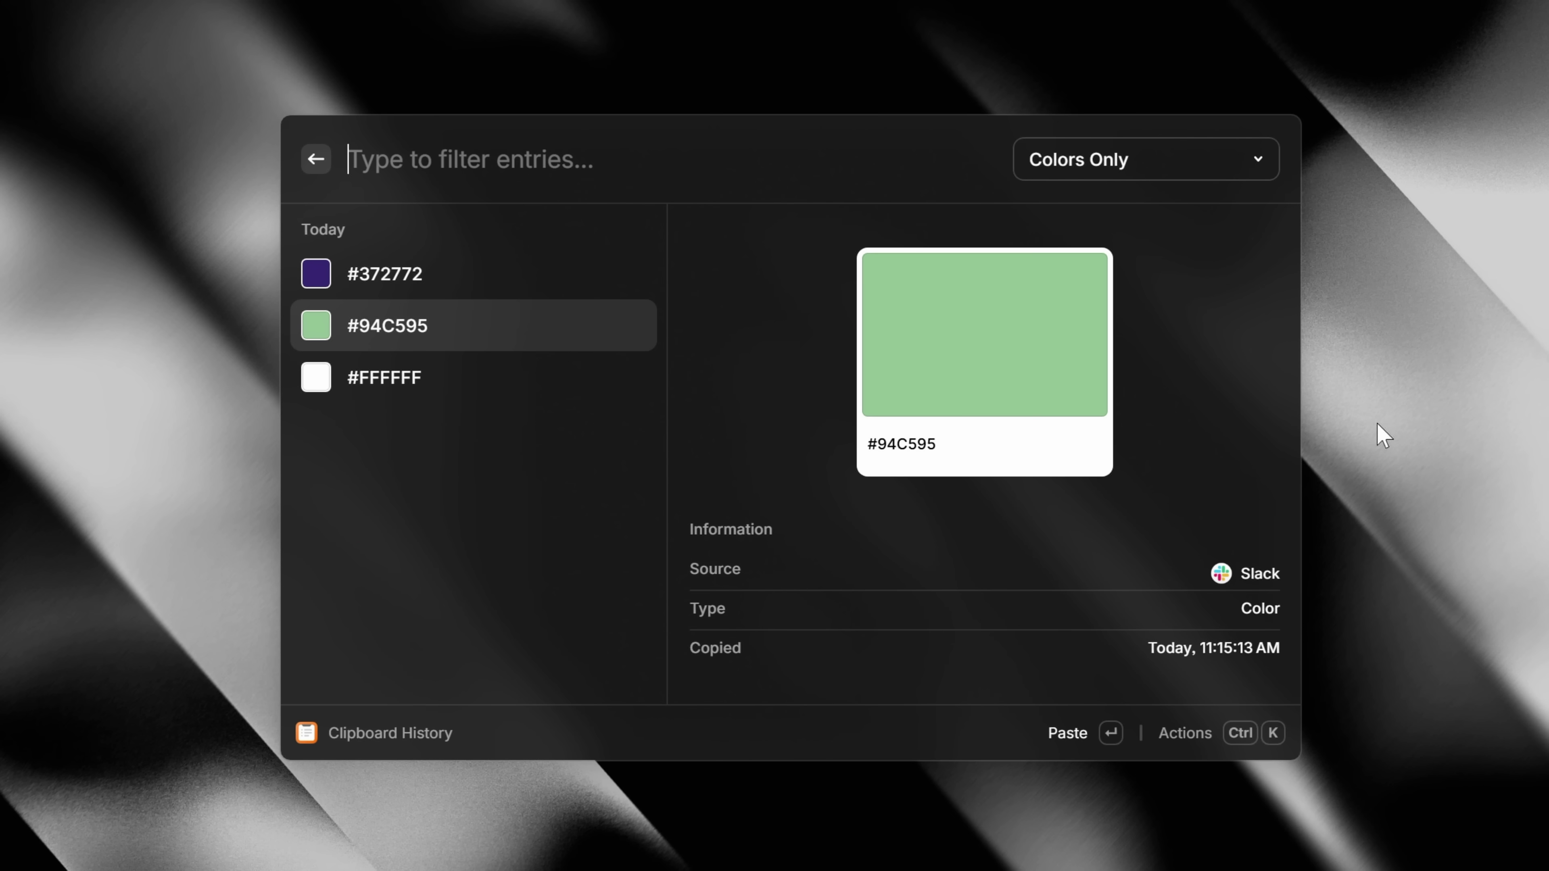
pyautogui.press('Down')
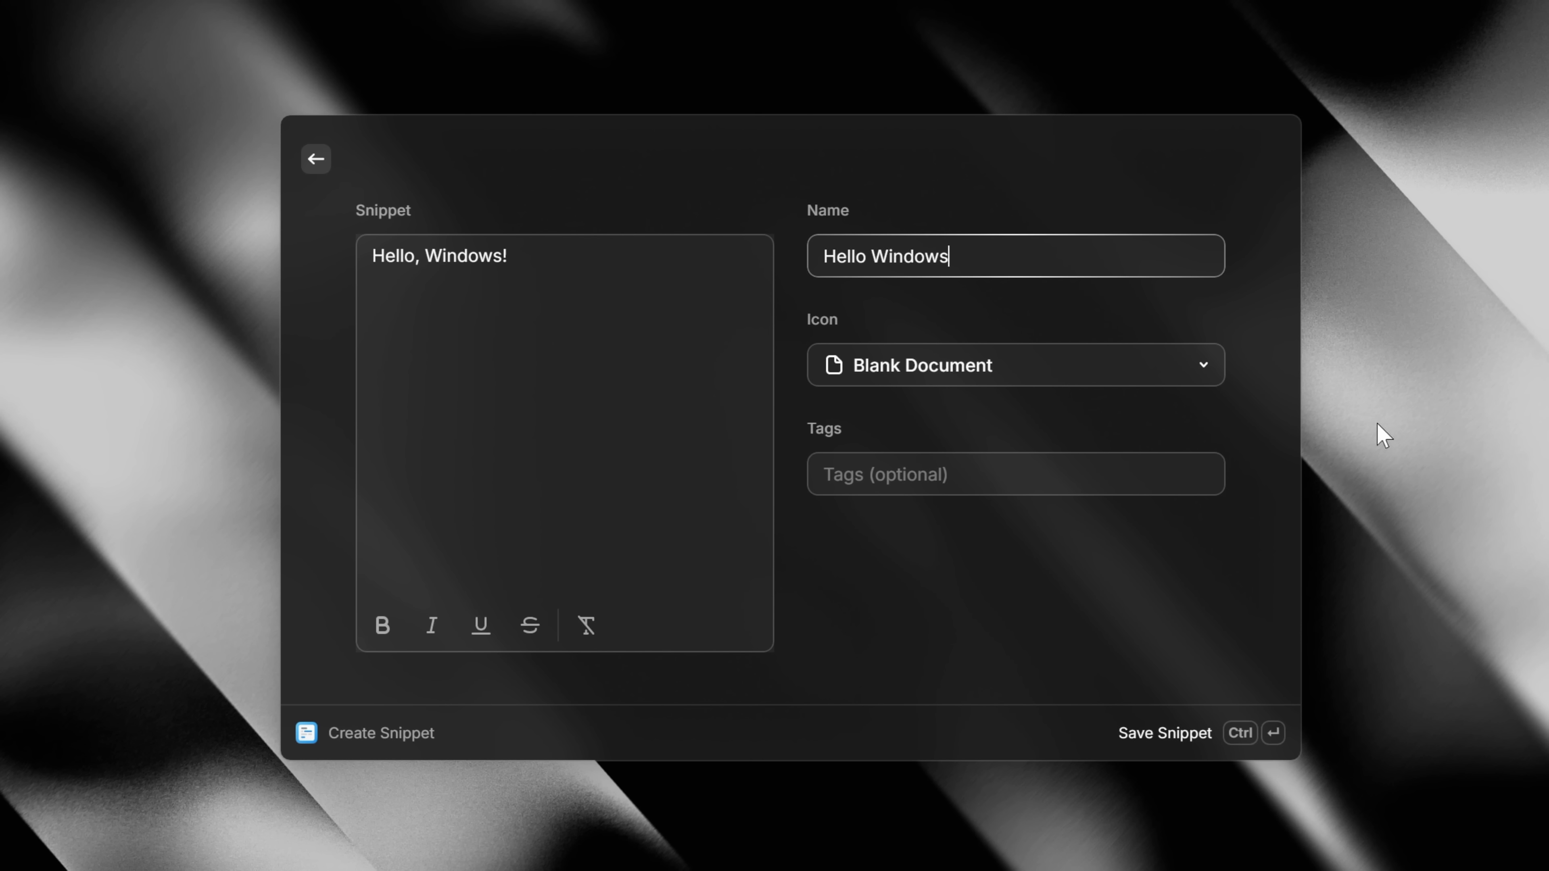
# Edit the icon and name fields, typing 'win' and 'it'.
pyautogui.press('Tab')
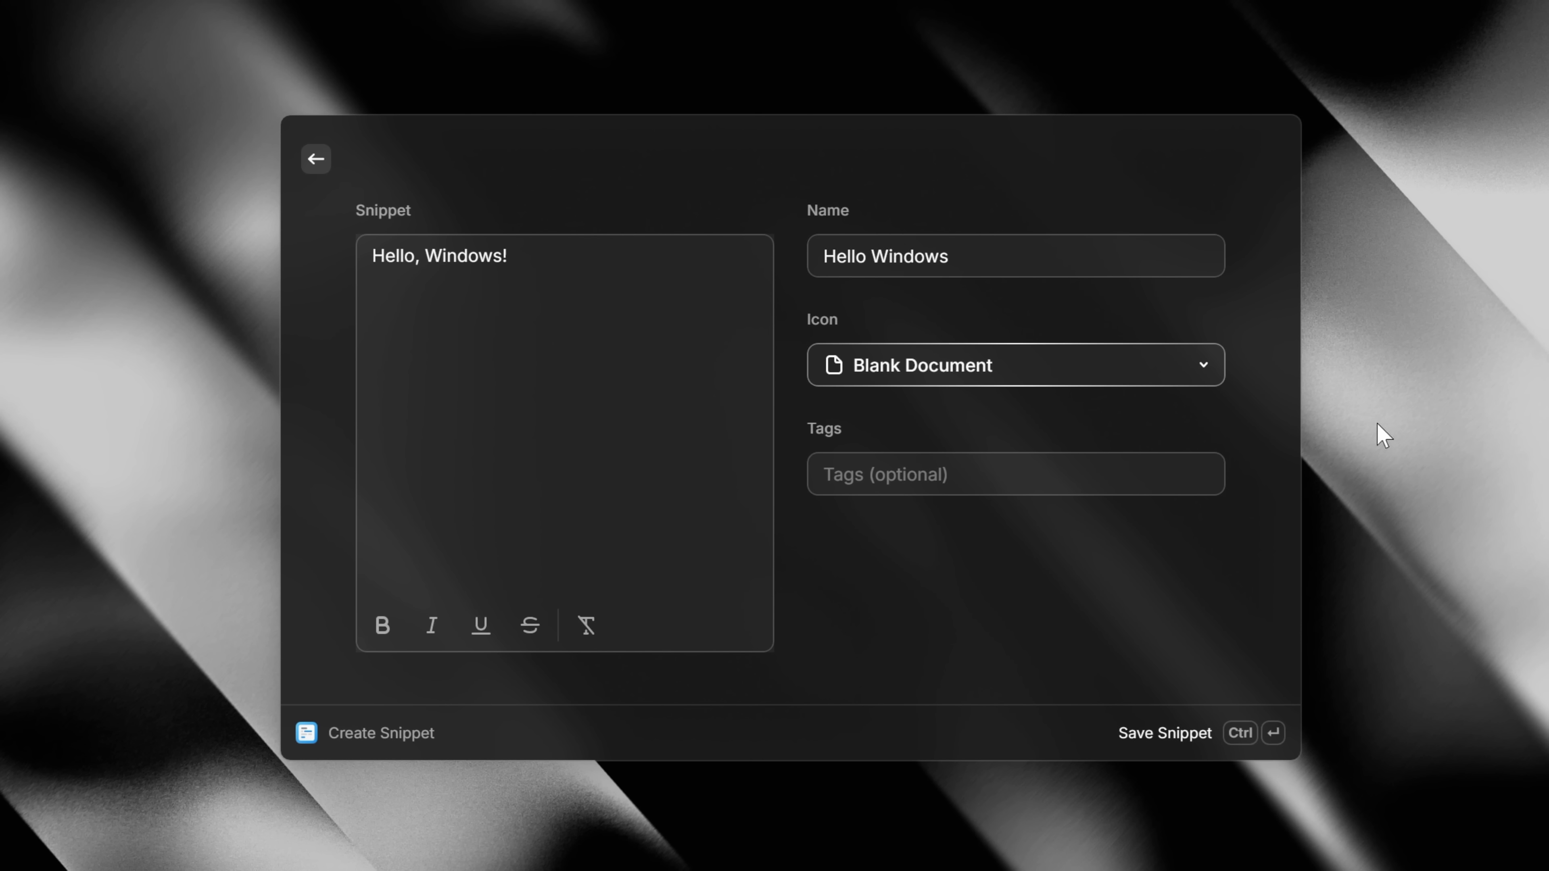
pyautogui.write('win')
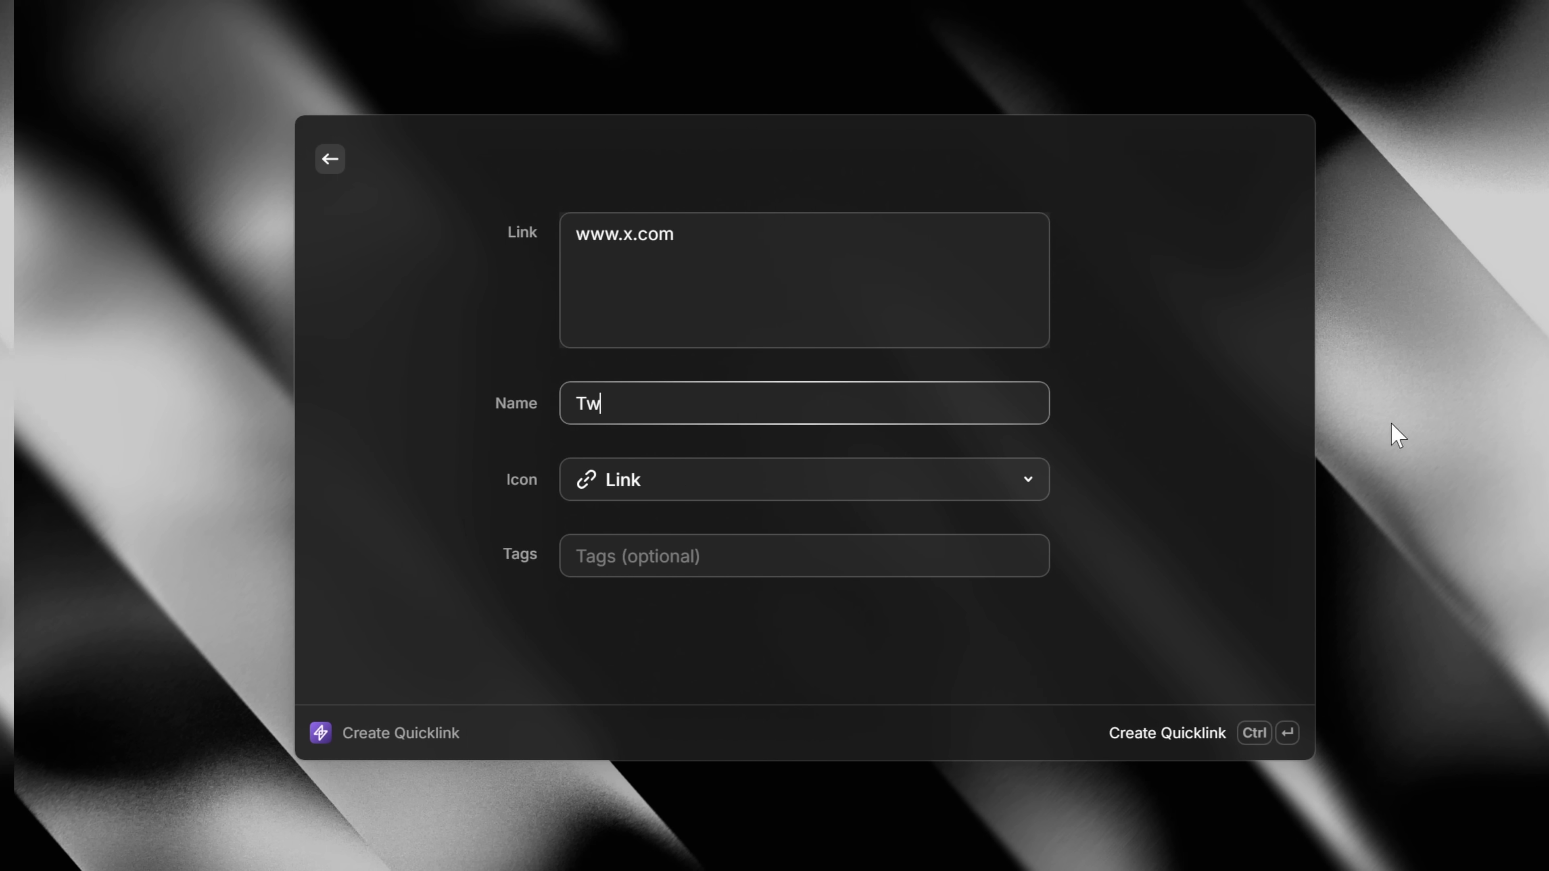
pyautogui.write('itter')
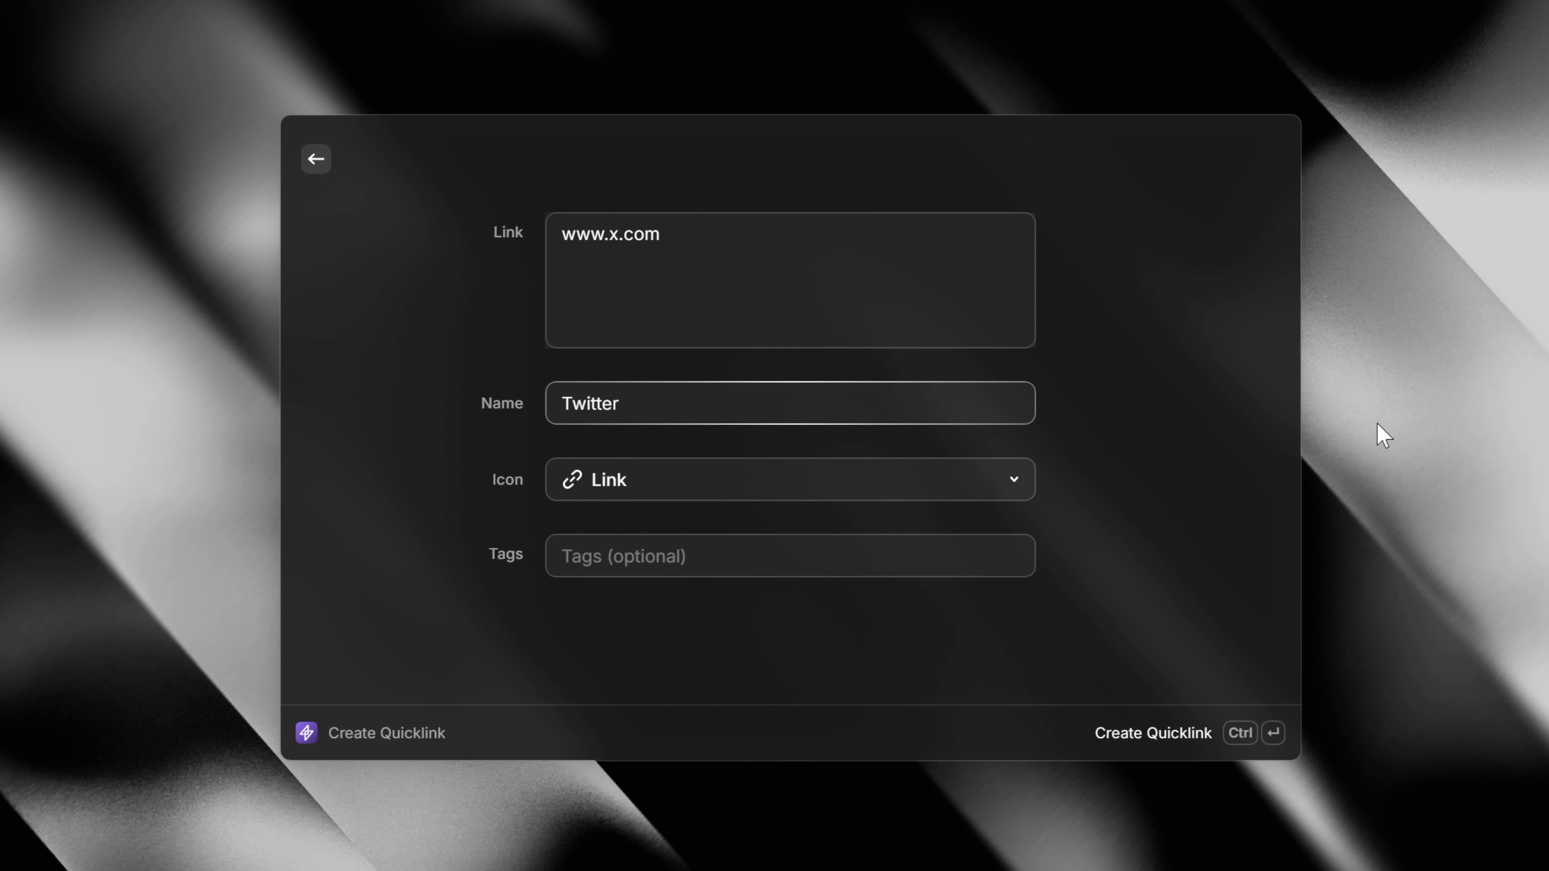
pyautogui.press('Tab')
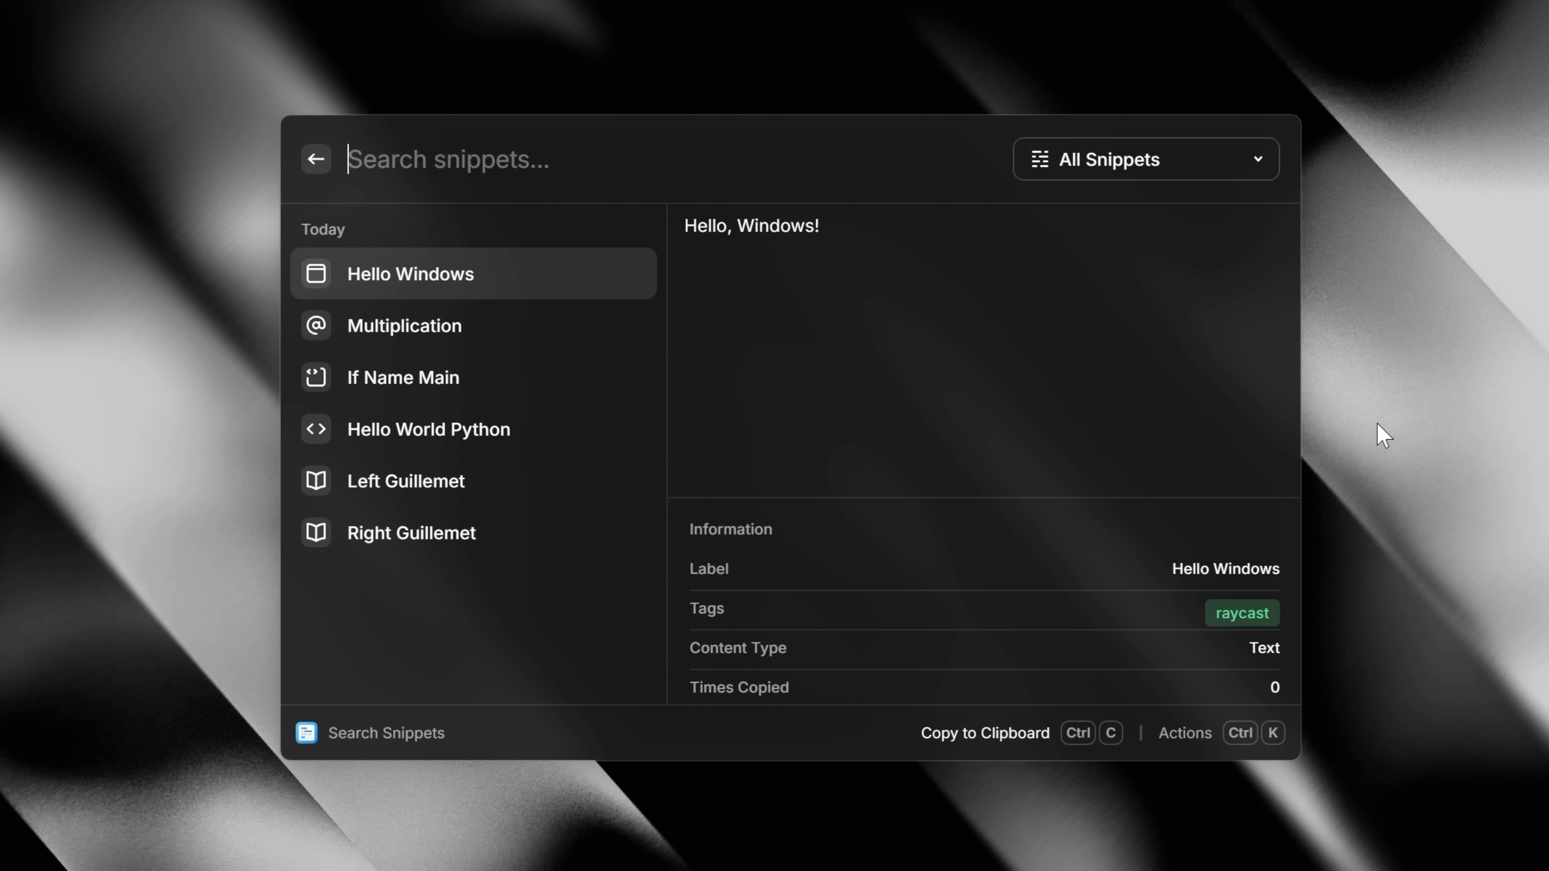
# Filter the snippets to the french tag.
pyautogui.hotkey('ctrl', 'p')
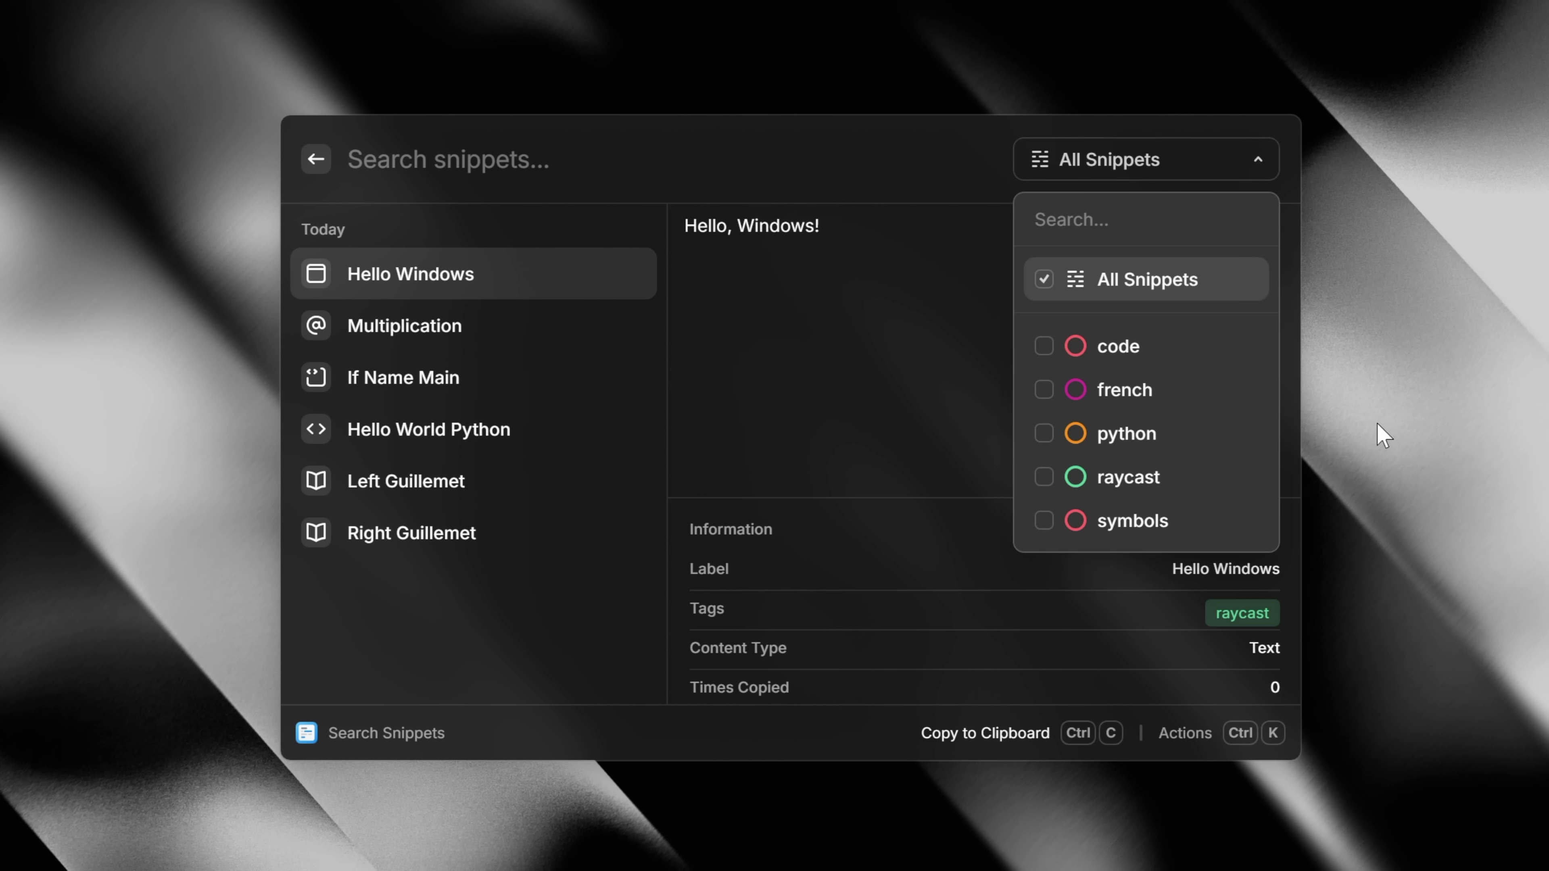
pyautogui.press('Down')
pyautogui.press('Down')
pyautogui.press('Return')
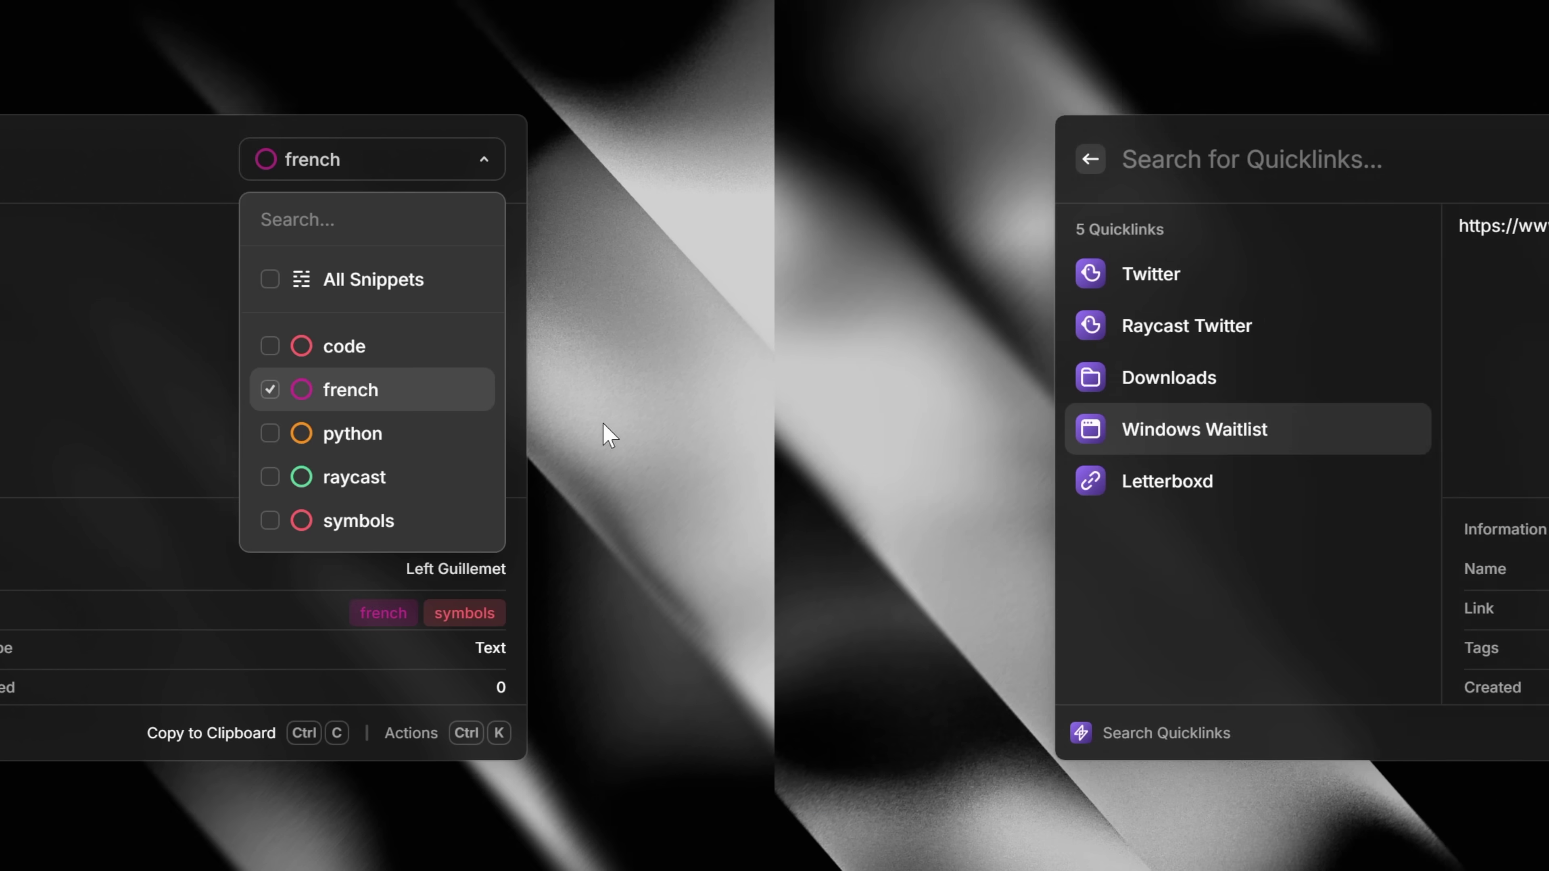
# Filter quicklinks to the raycast tag, leaving Raycast Twitter and Windows Waitlist.
pyautogui.hotkey('ctrl', 'p')
pyautogui.press('Down')
pyautogui.press('Down')
pyautogui.press('Down')
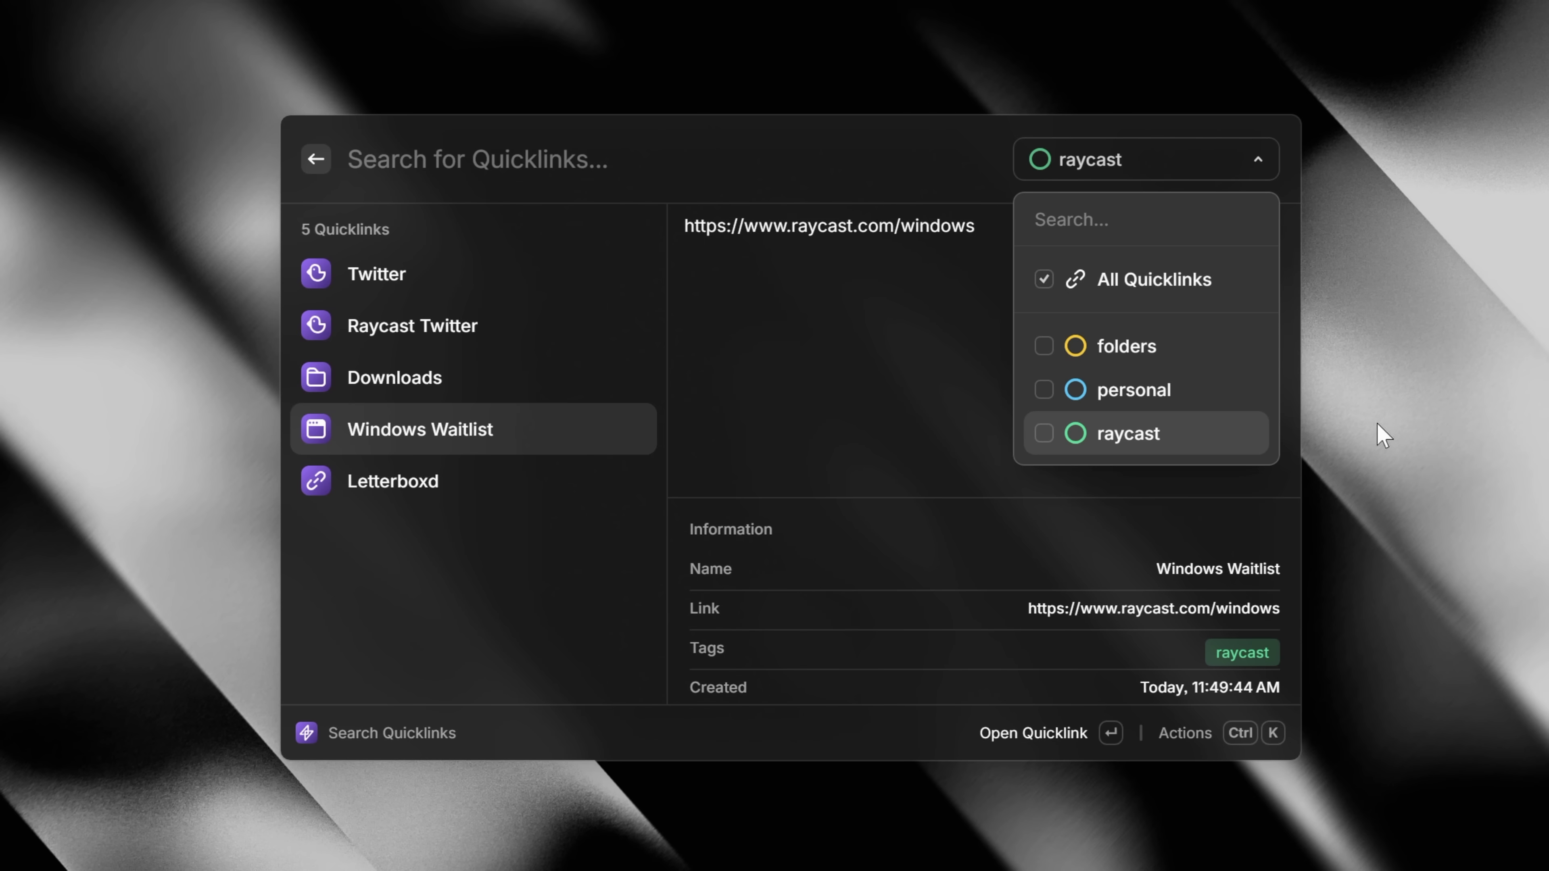
pyautogui.press('Return')
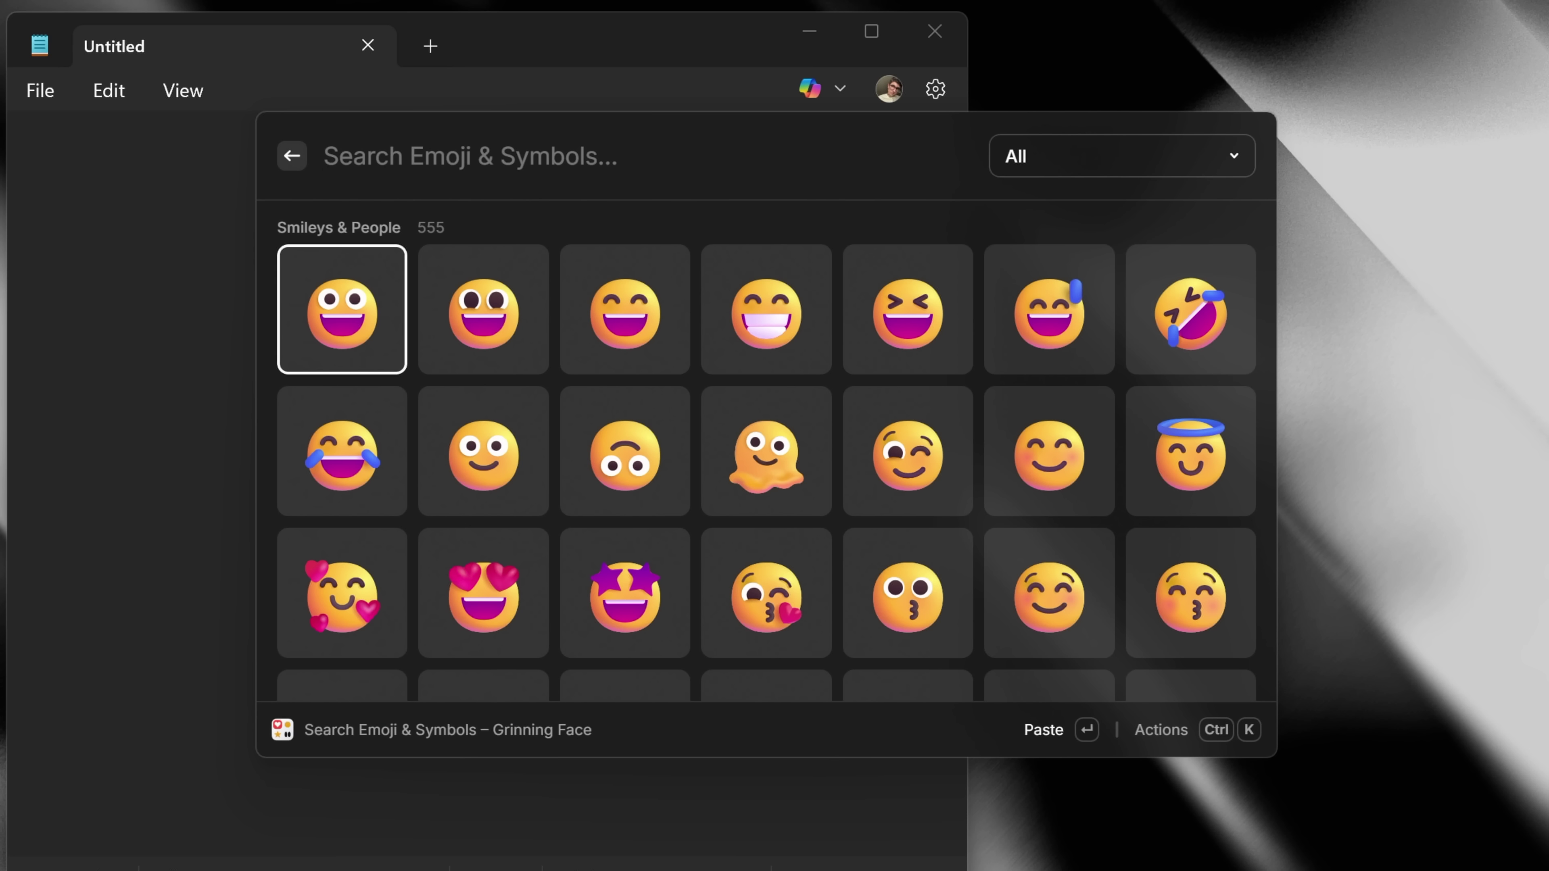
# Search 'sad' emoji and paste the crying face into Notepad.
pyautogui.write('sad')
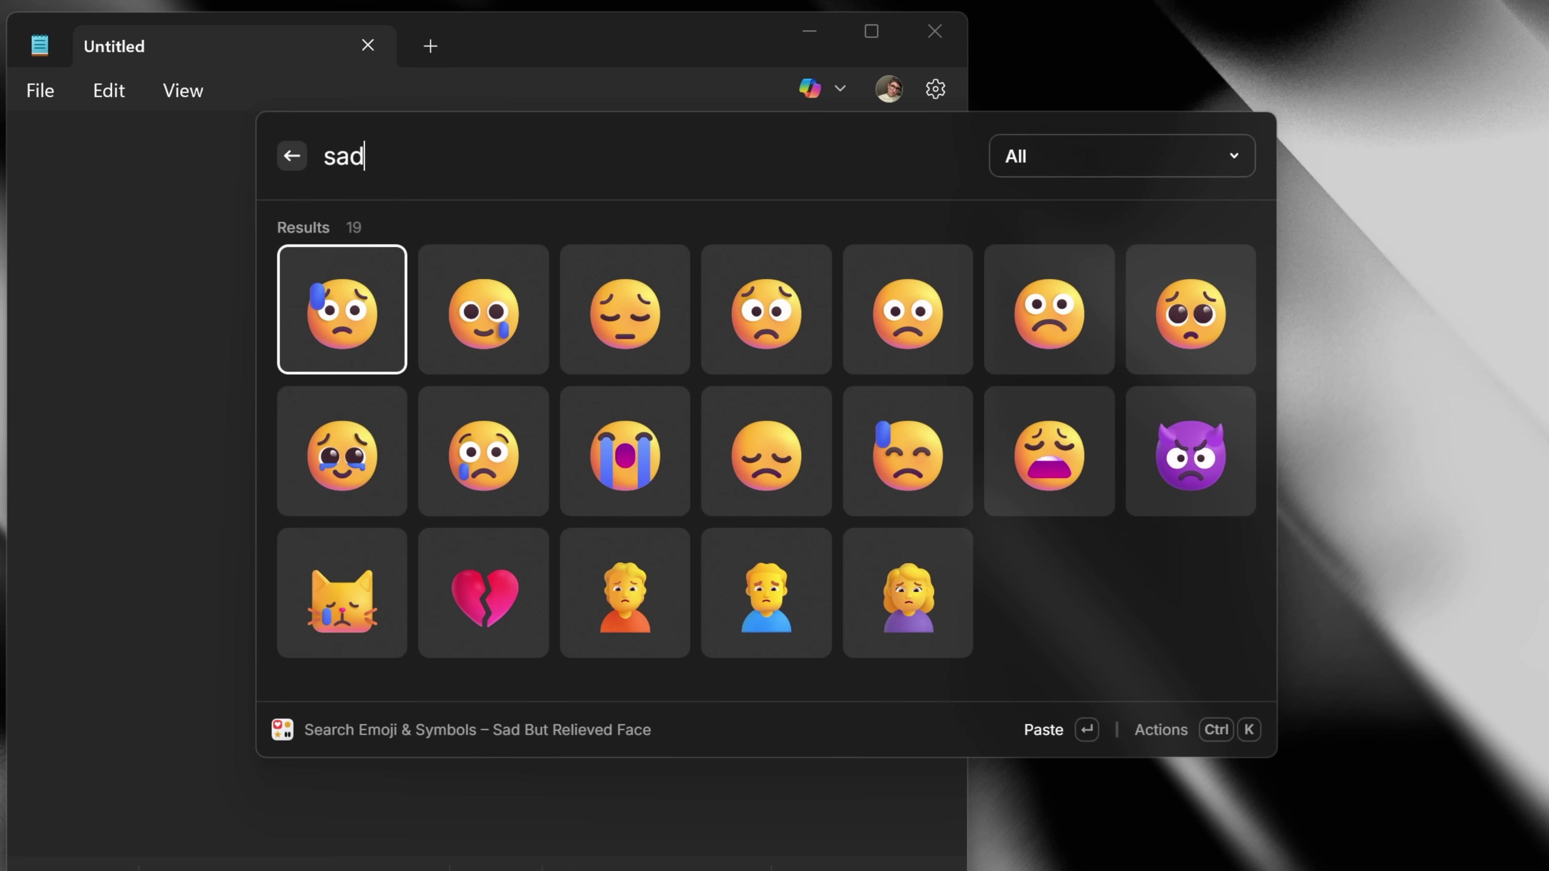
pyautogui.press('Right')
pyautogui.press('Right')
pyautogui.press('Down')
pyautogui.press('Return')
pyautogui.hotkey('ctrl', 'k')
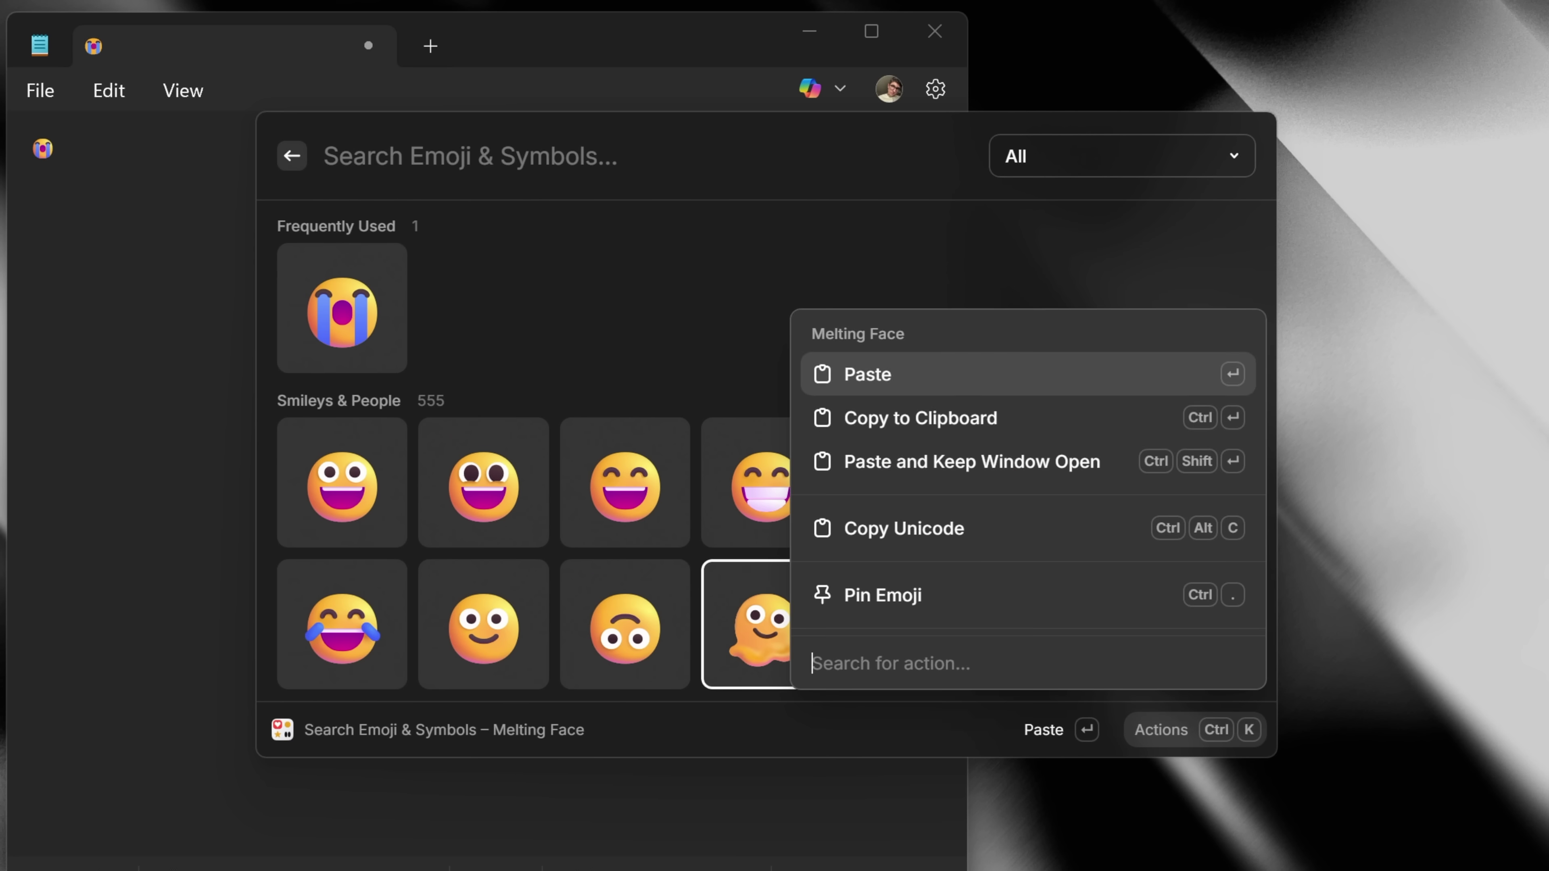
# Pin Melting Face and add the keyword lol to Grinning Face With Sweat.
pyautogui.press('Down')
pyautogui.press('Down')
pyautogui.press('Down')
pyautogui.press('Down')
pyautogui.press('Return')
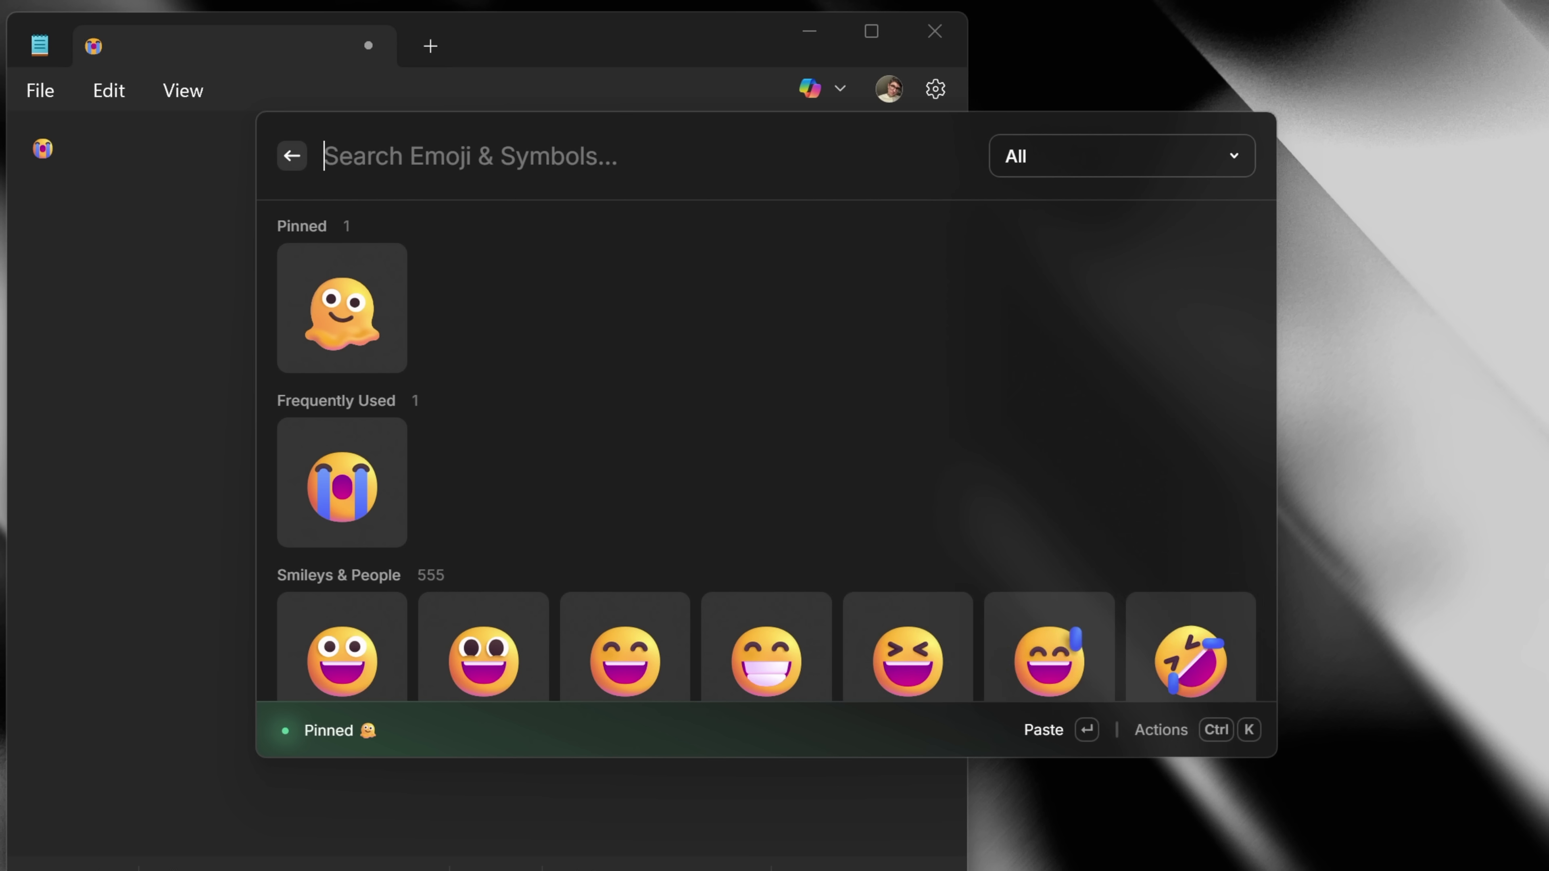
pyautogui.hotkey('ctrl', 'e')
pyautogui.write('lol')
pyautogui.press('Return')
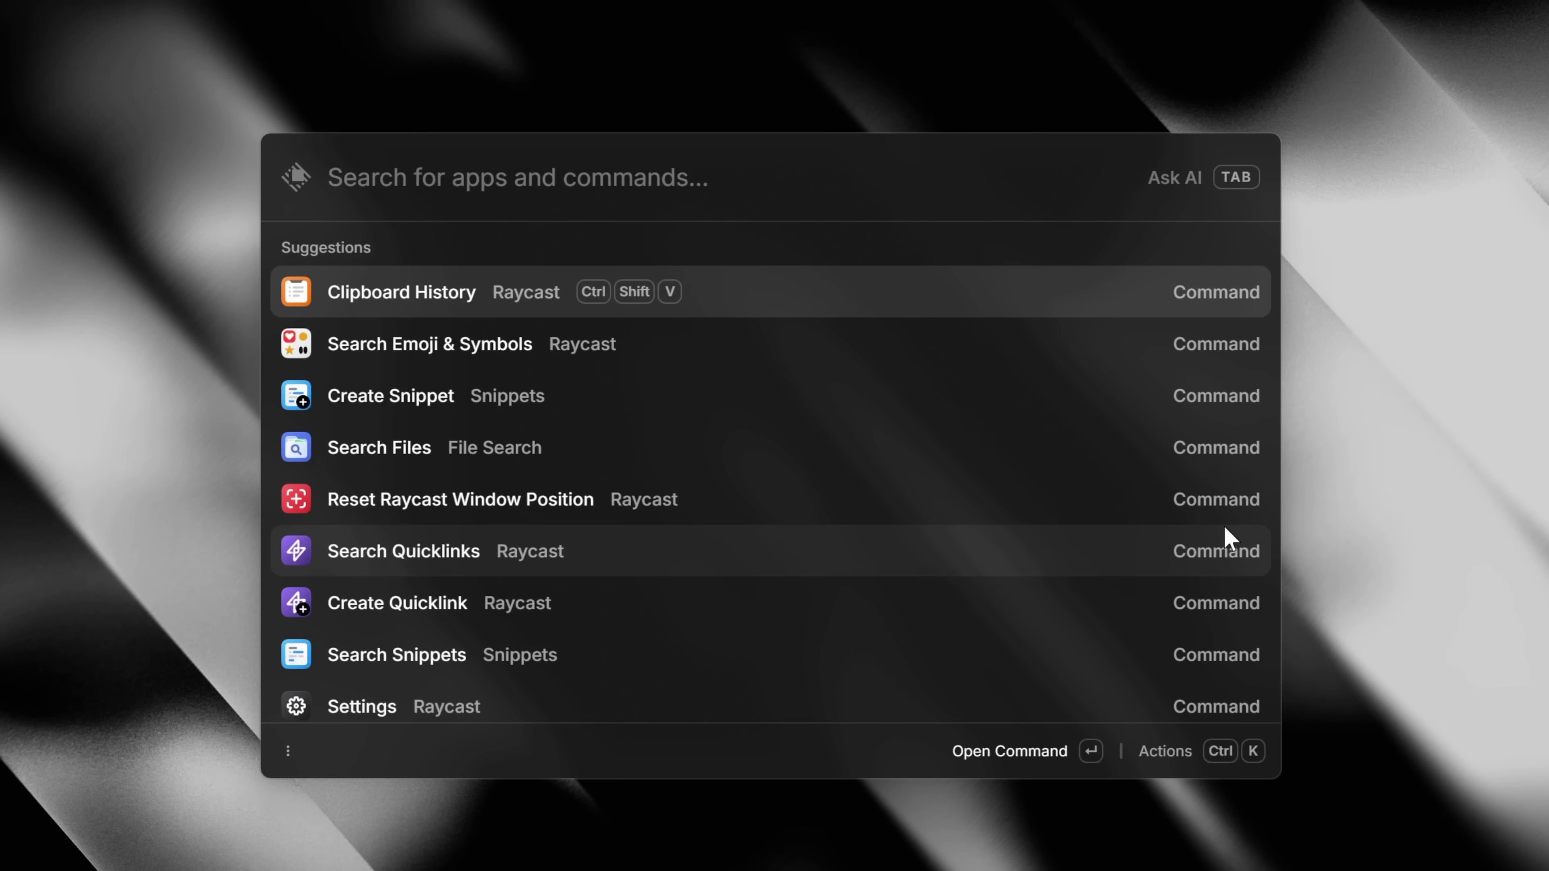
# Open the Raycast Store and browse the extensions list past Obsidian.
pyautogui.write('store')
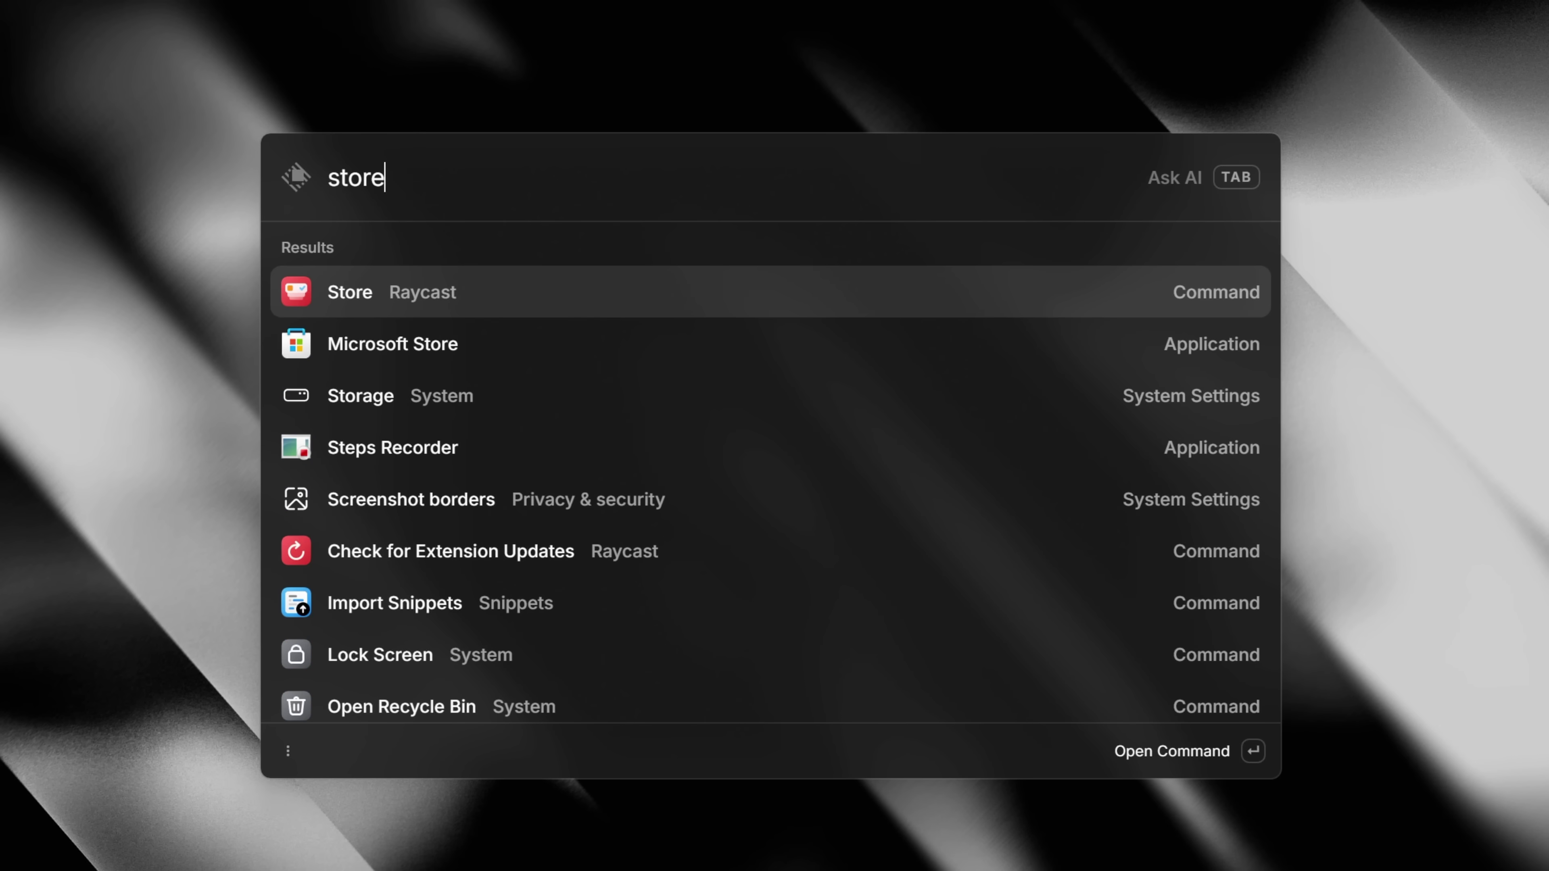
pyautogui.press('Return')
pyautogui.press('Down')
pyautogui.press('Down')
pyautogui.press('Down')
pyautogui.press('Down')
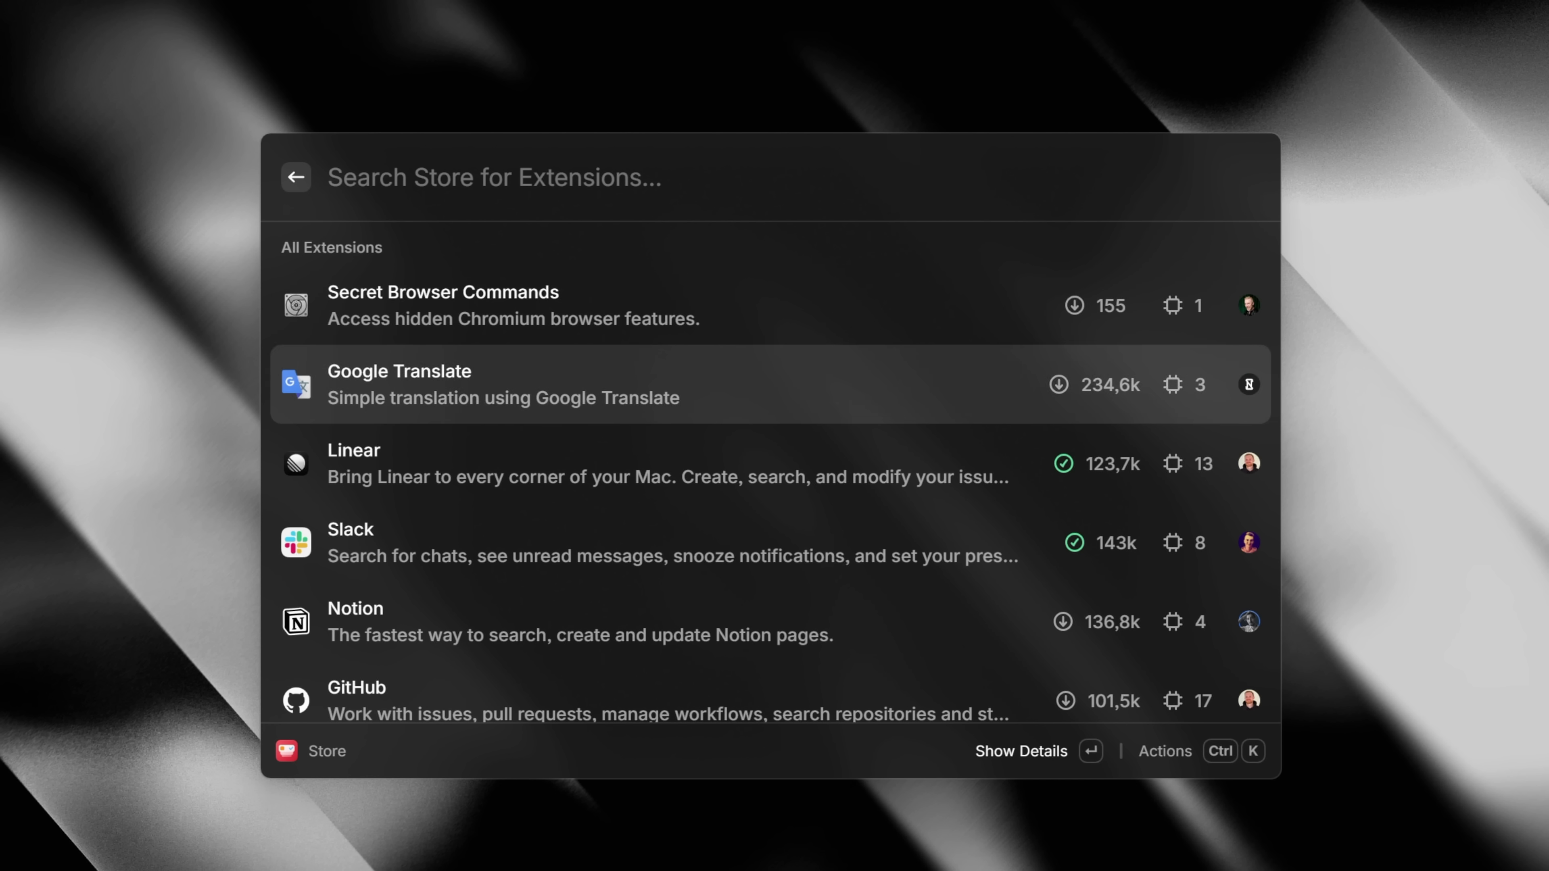
pyautogui.press('Down')
pyautogui.press('Down')
pyautogui.press('Down')
pyautogui.press('Down')
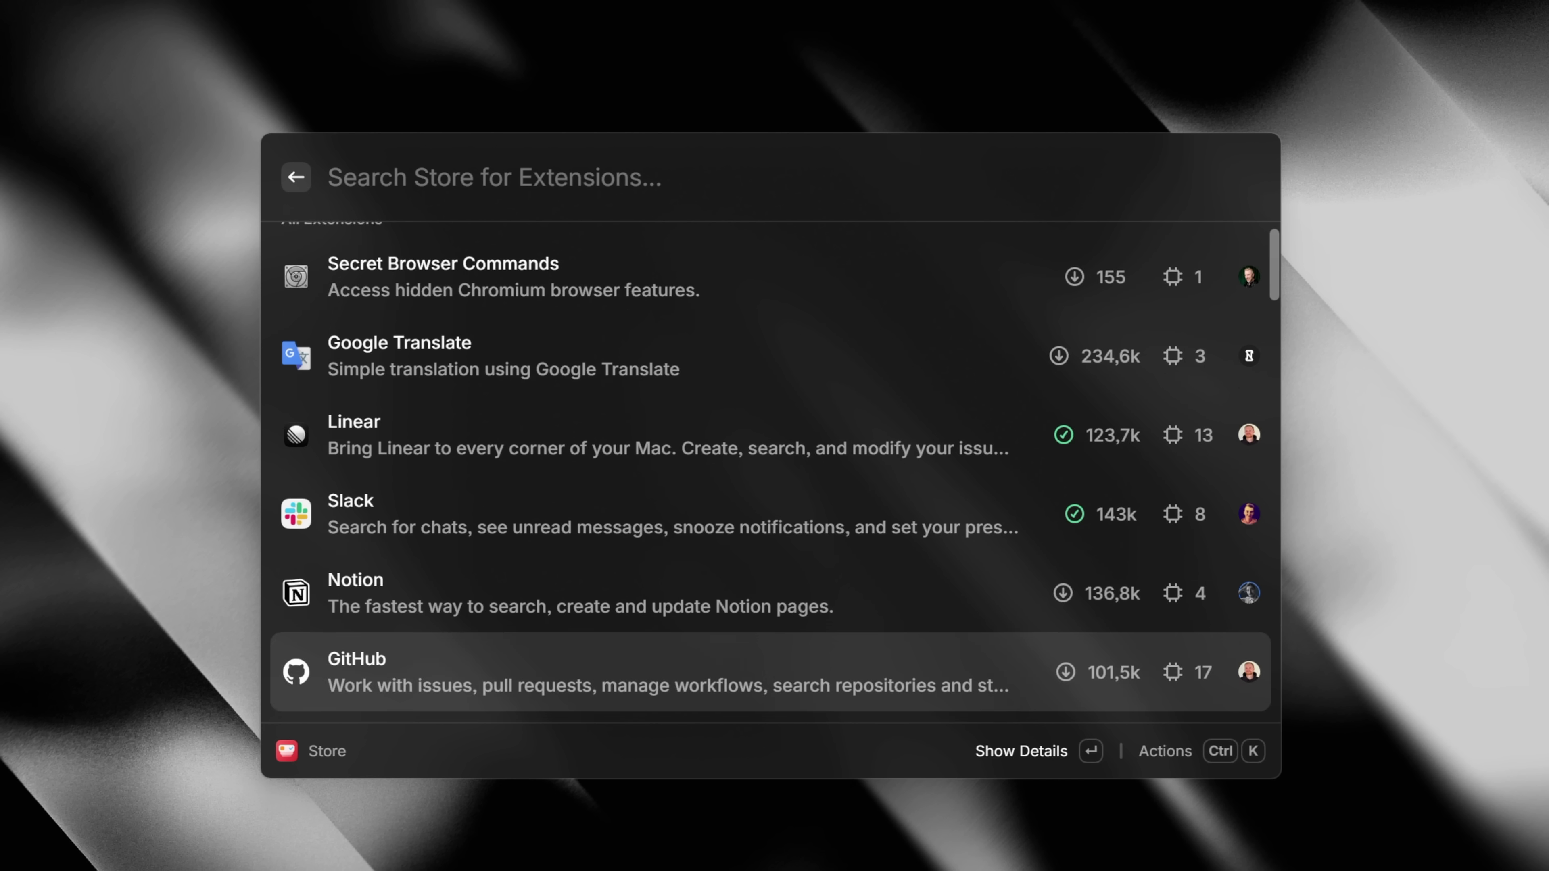
pyautogui.press('Down')
pyautogui.press('Down')
pyautogui.press('Down')
pyautogui.press('Down')
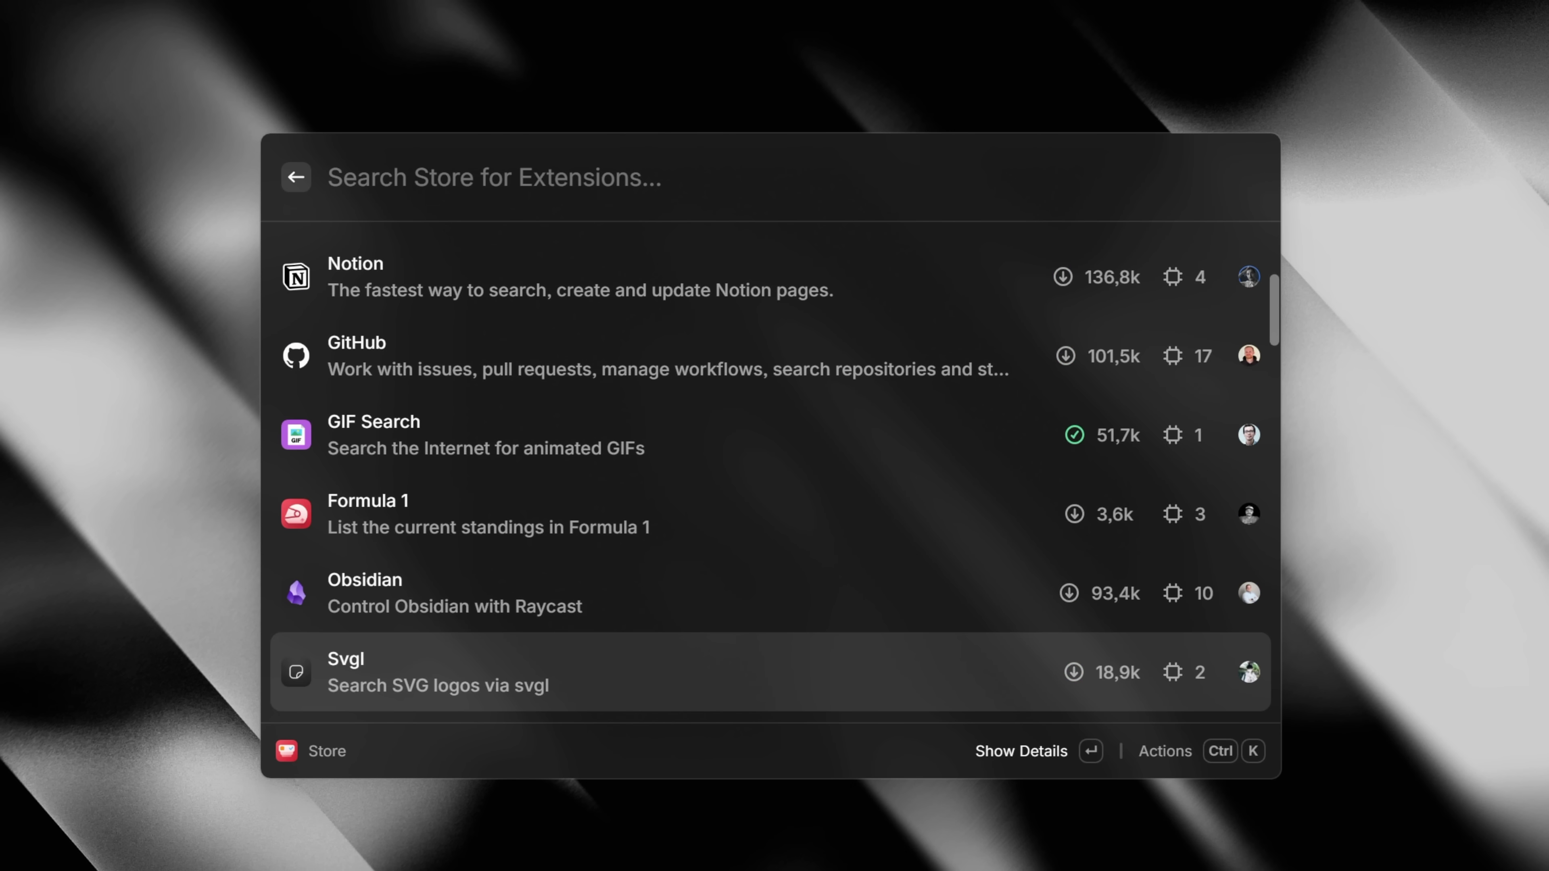
pyautogui.press('Down')
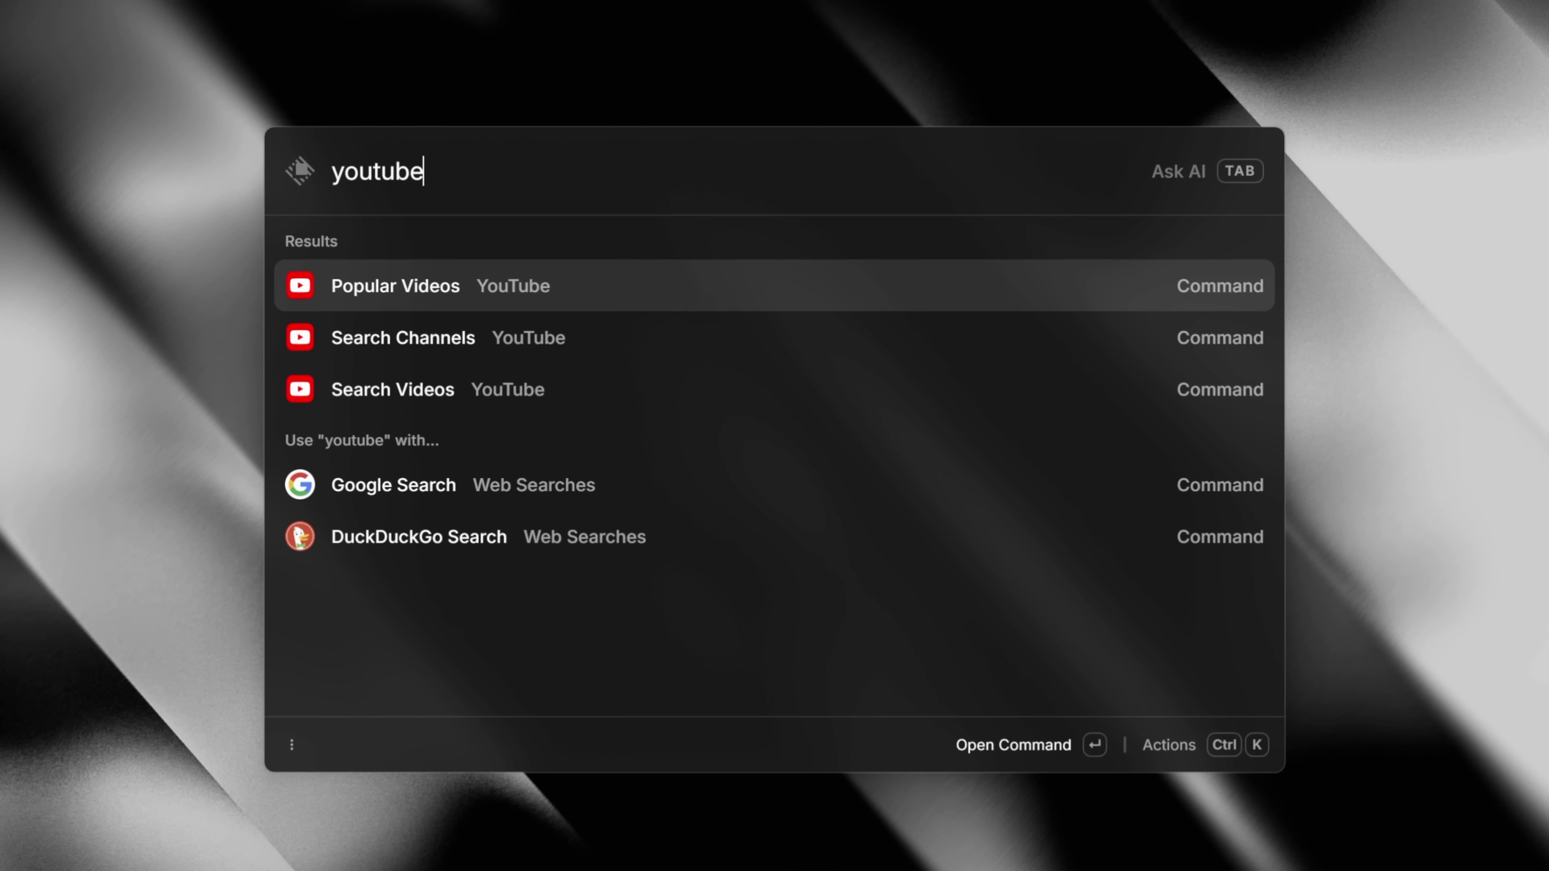
# Step through the YouTube and Slack extension commands, then scroll the Store web page.
pyautogui.press('Down')
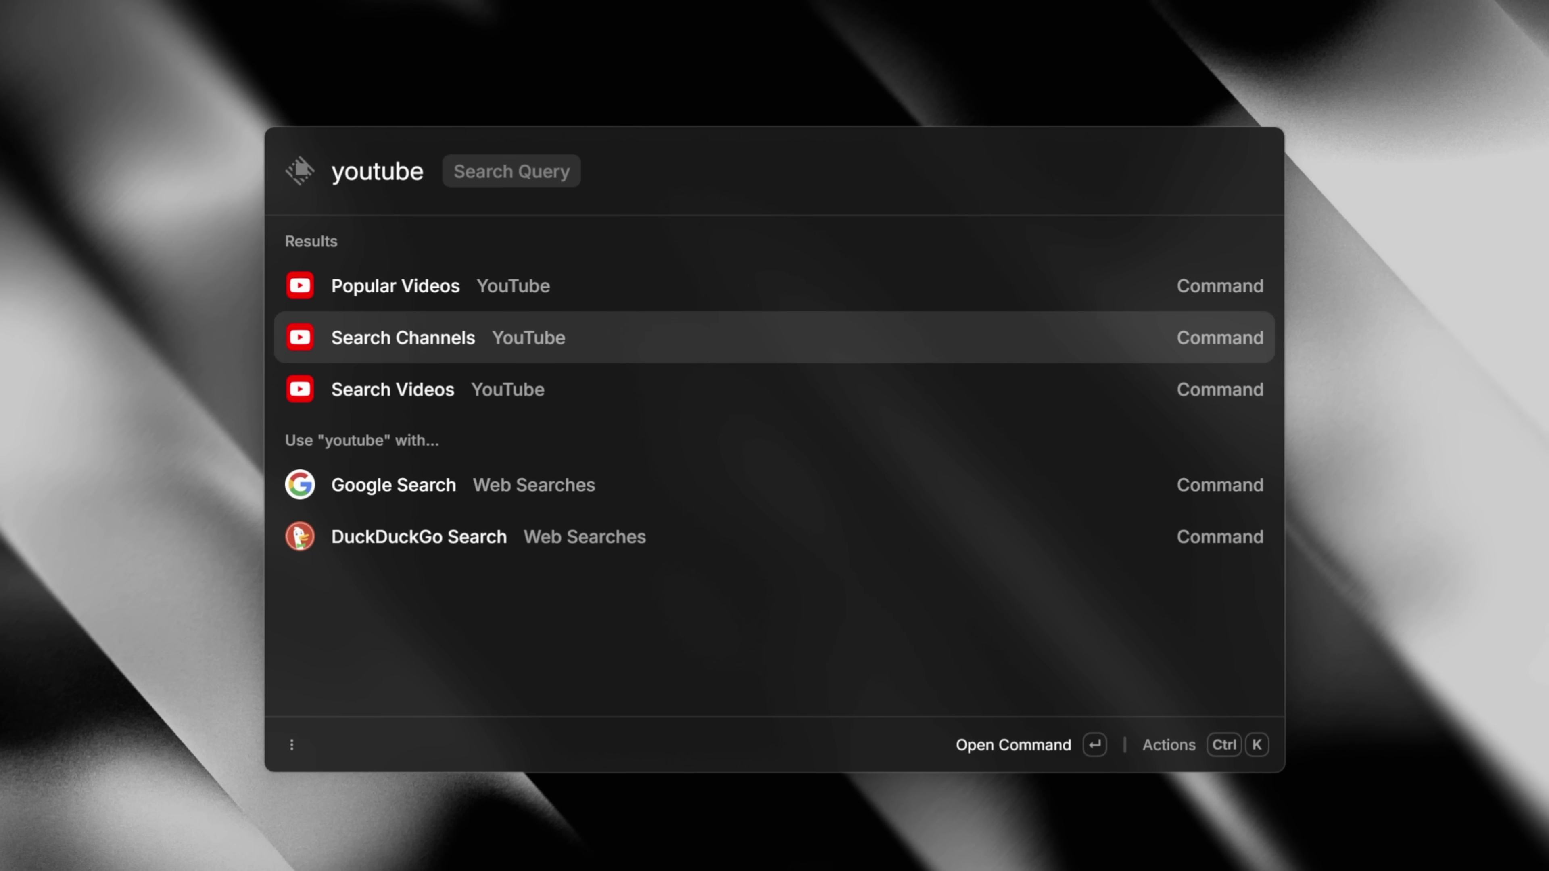
pyautogui.press('Down')
pyautogui.press('Down')
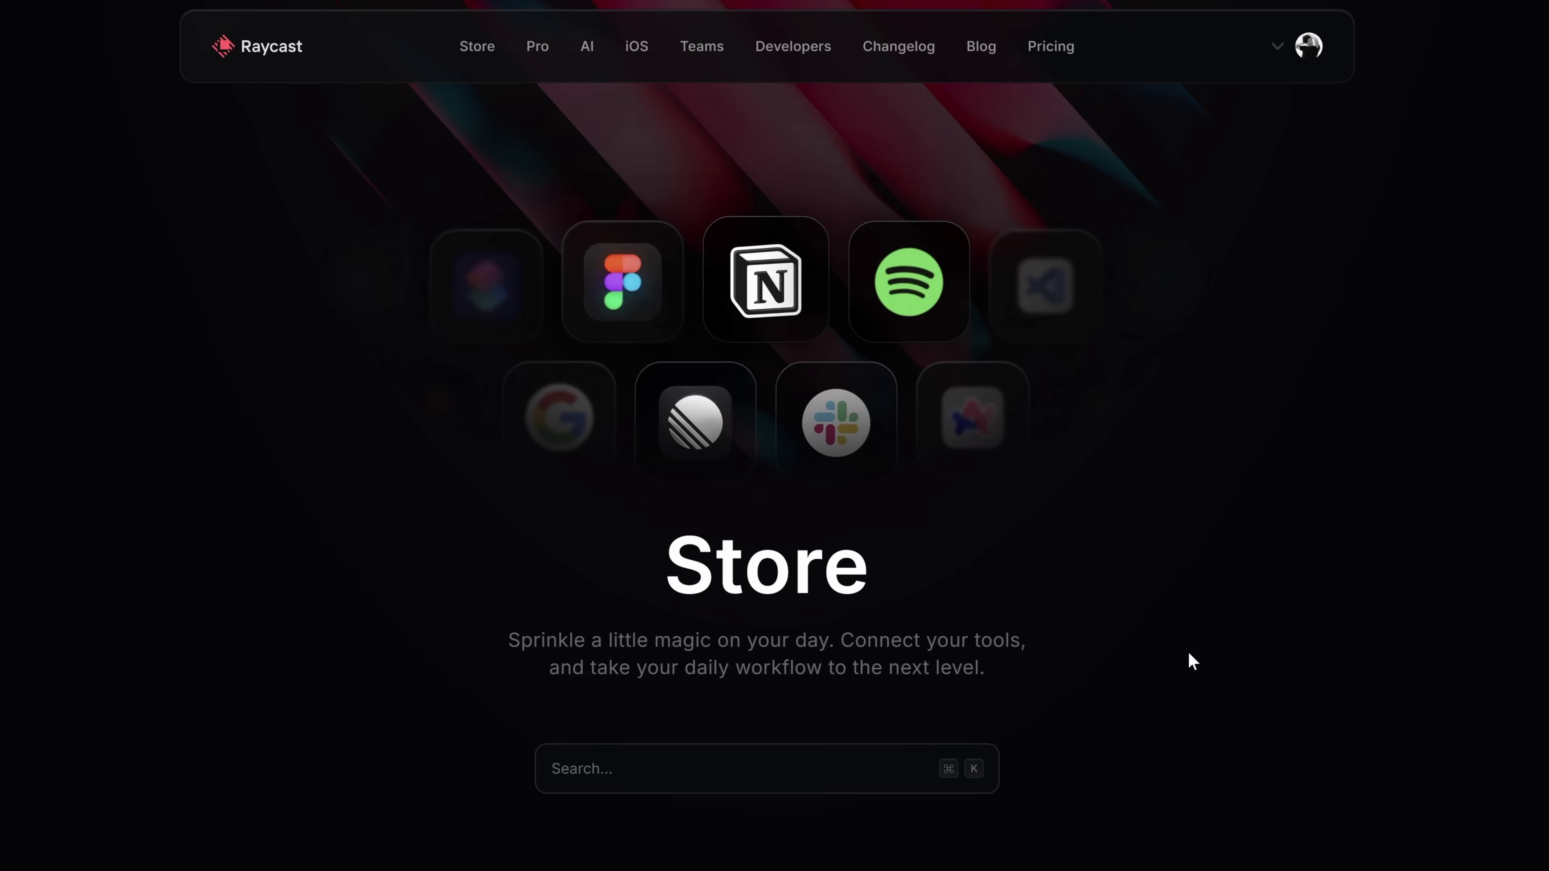
pyautogui.scroll(-6, 1189, 655)
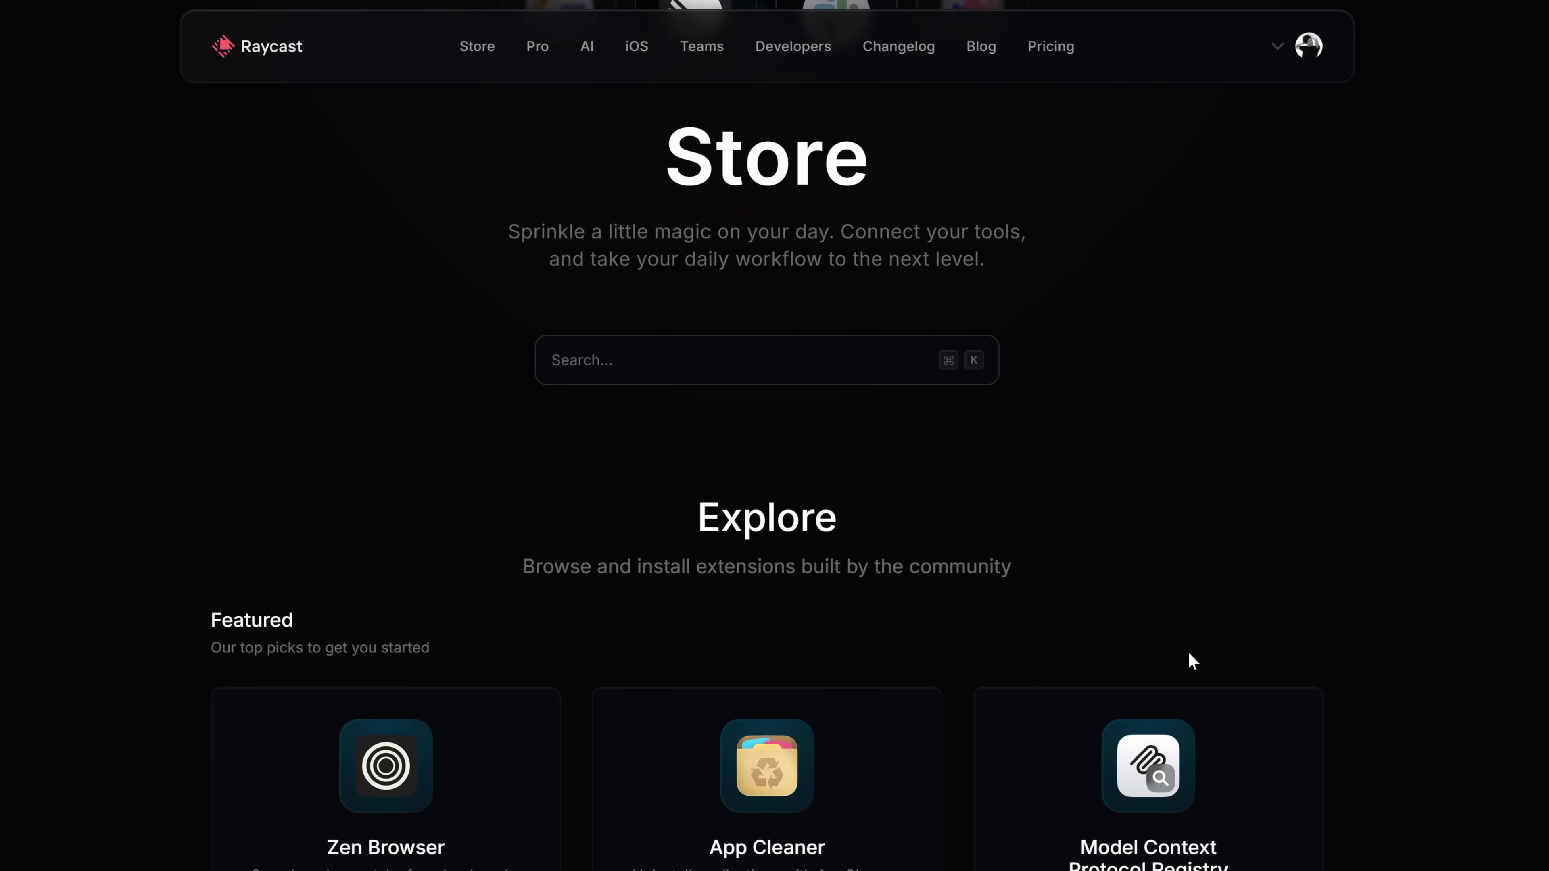
# Scroll down through the Raycast Store and Developers web pages.
pyautogui.scroll(-7, 1189, 655)
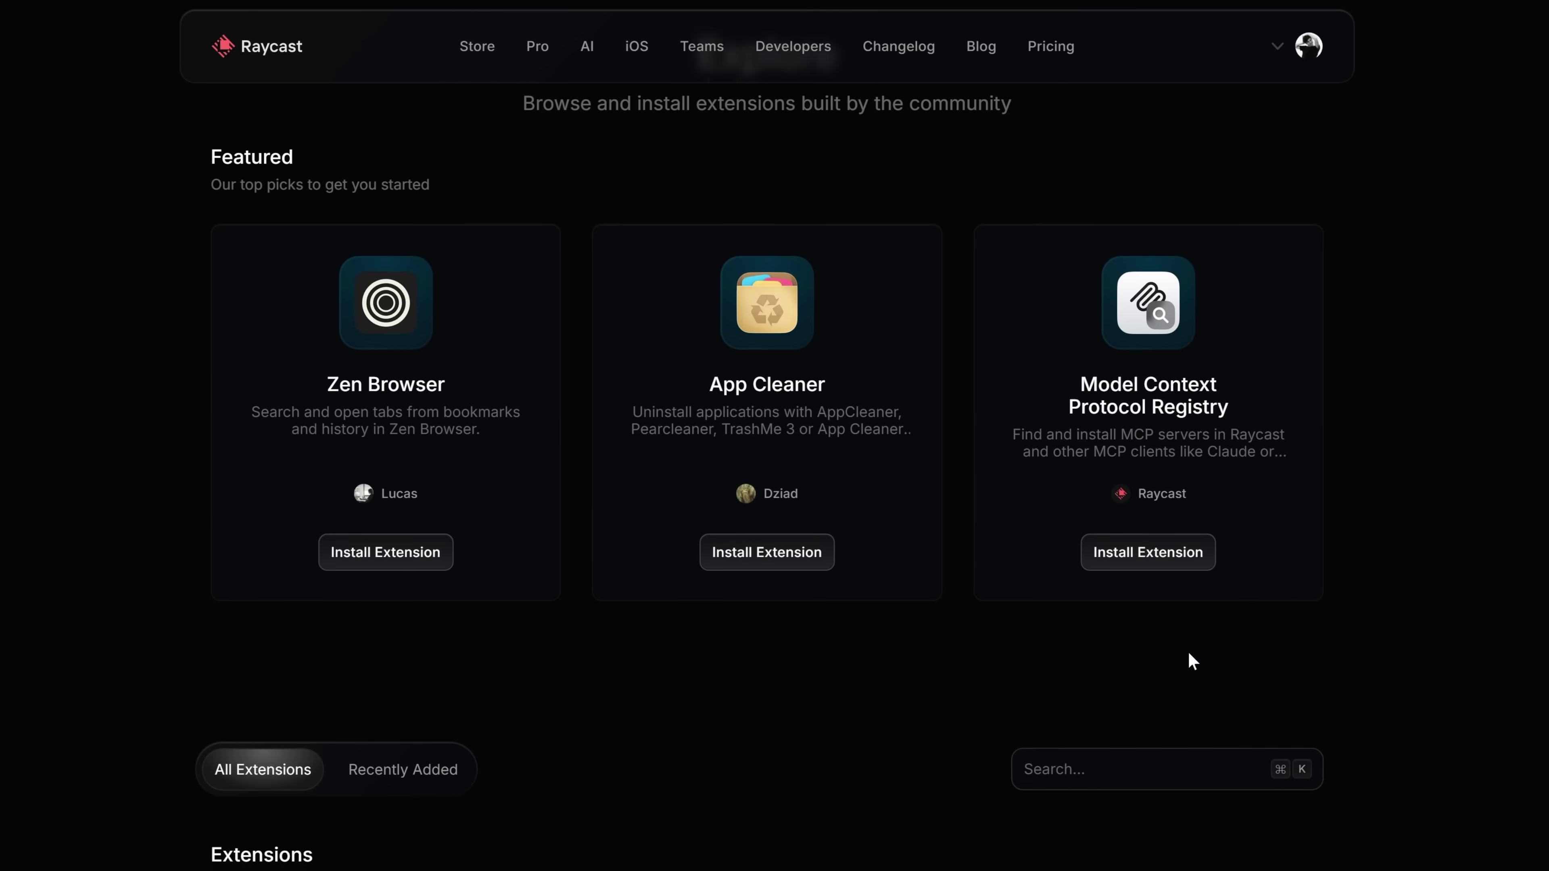
pyautogui.scroll(-7, 1189, 660)
pyautogui.scroll(-3, 1189, 662)
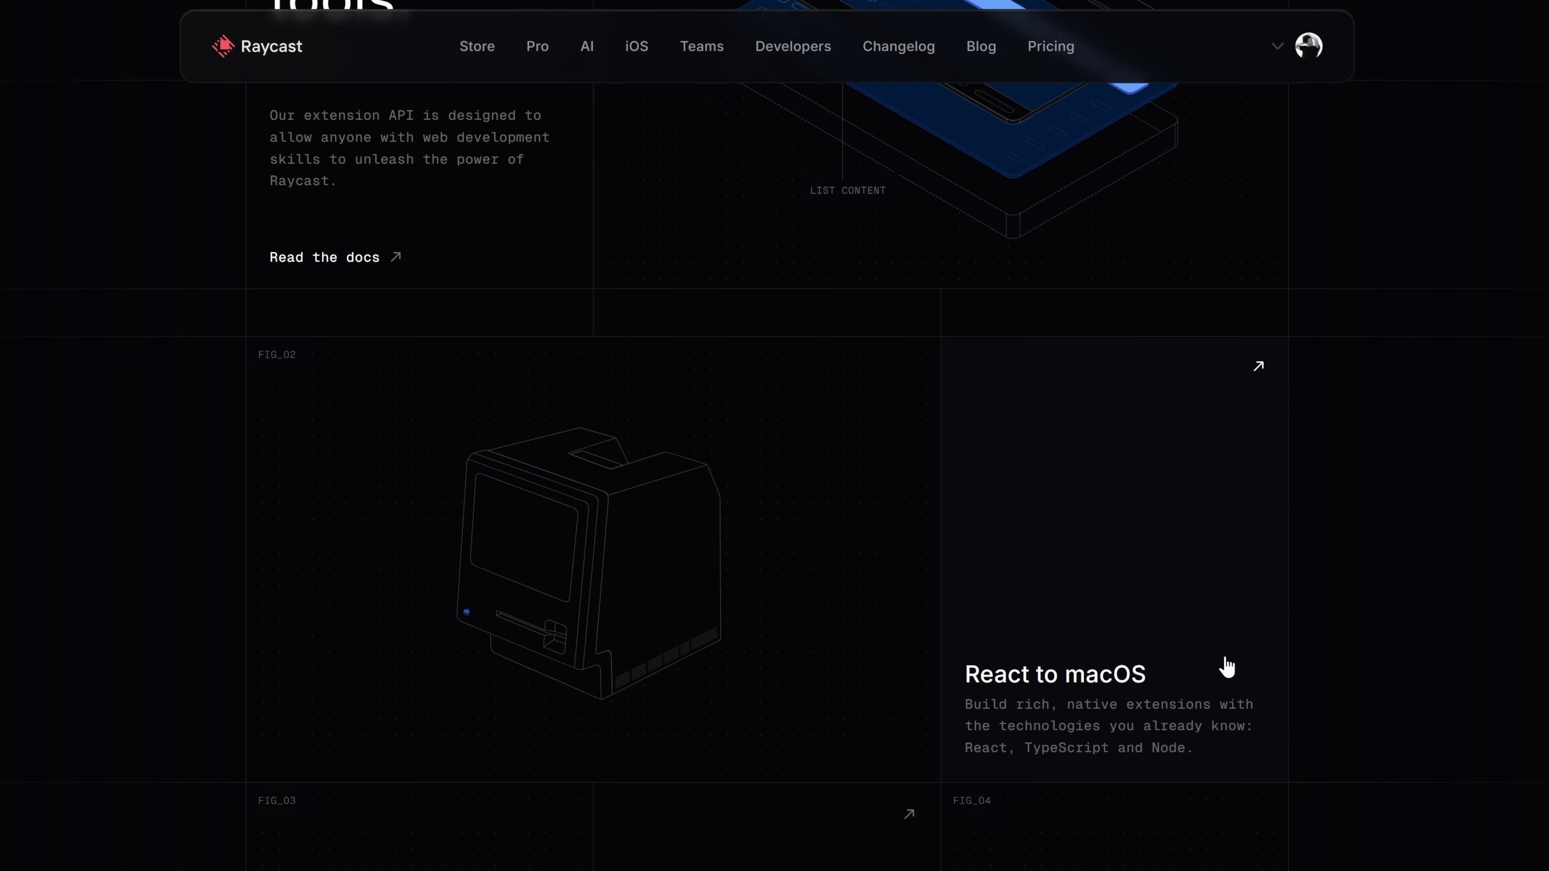
pyautogui.scroll(-3, 1223, 665)
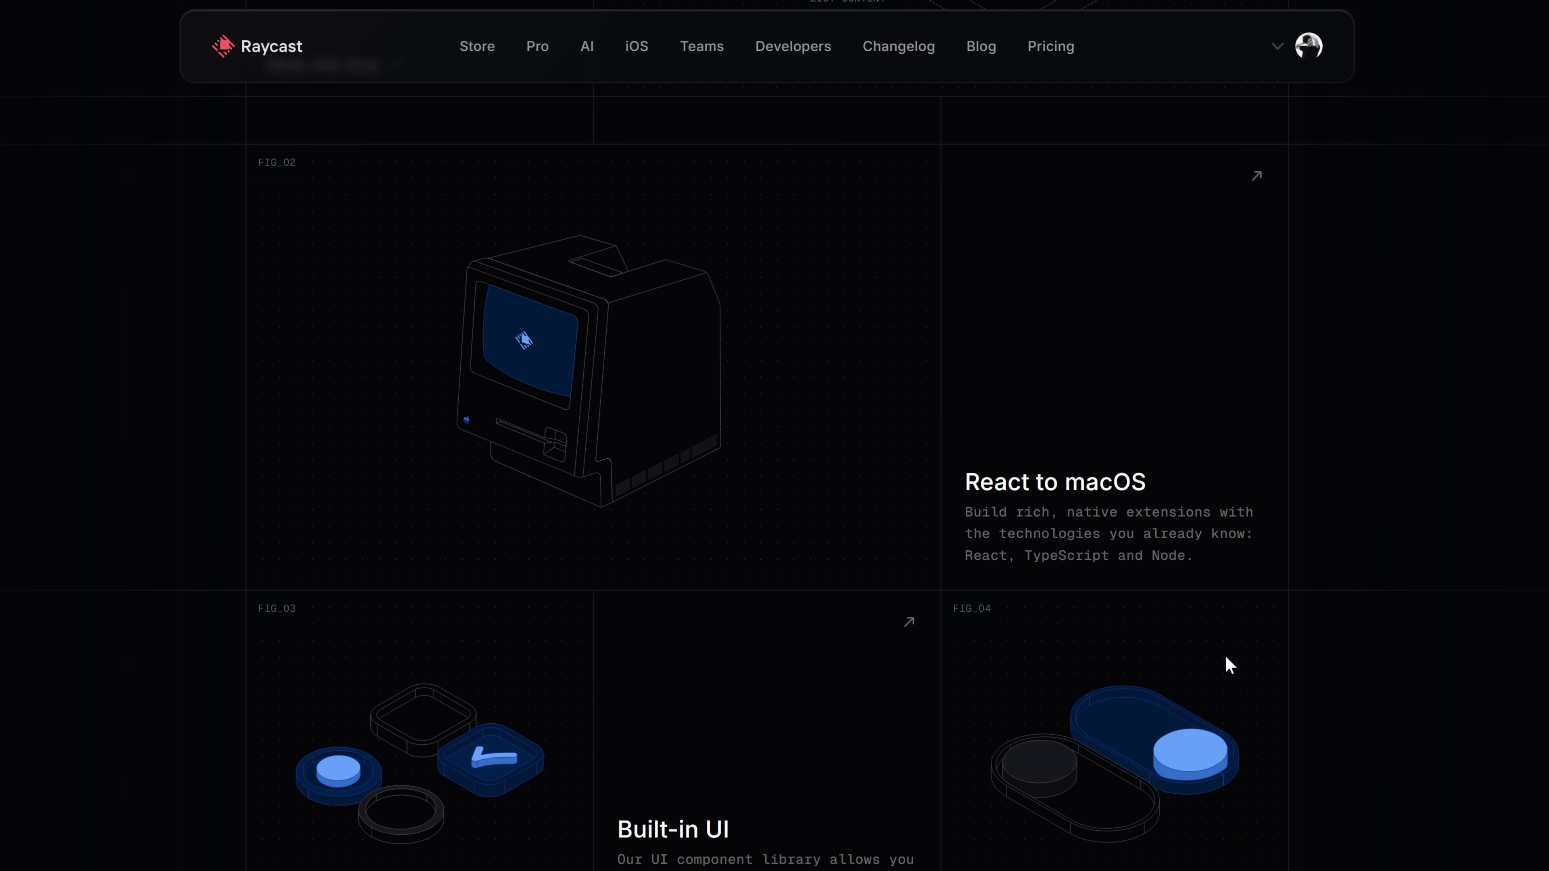
pyautogui.scroll(-7, 1226, 659)
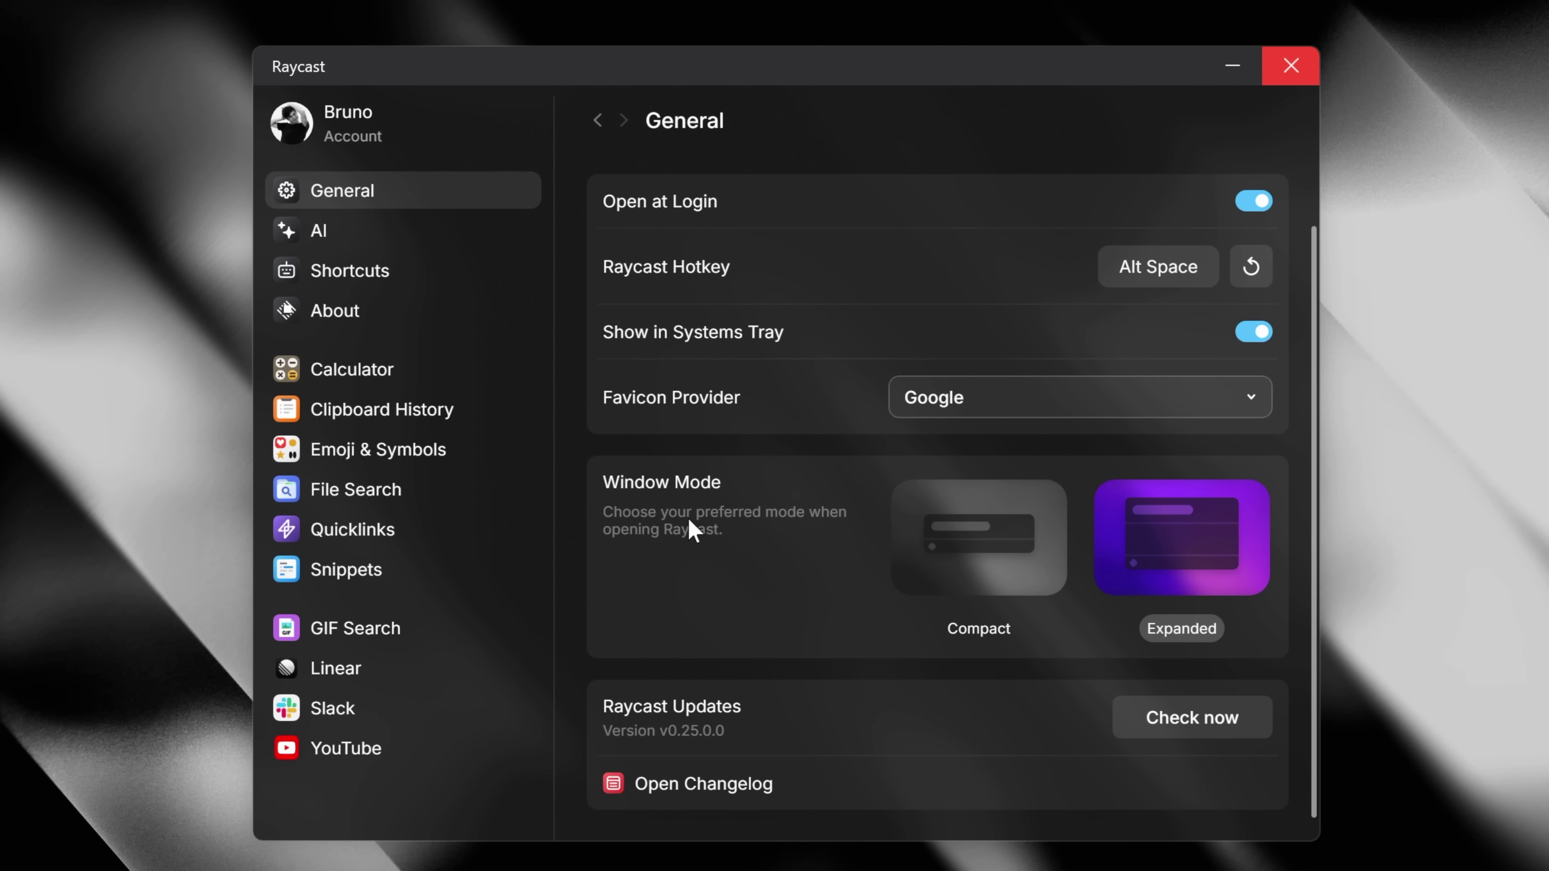
# Open the application Shortcuts settings, scroll them, then open the Clipboard History settings.
pyautogui.click(374, 286)
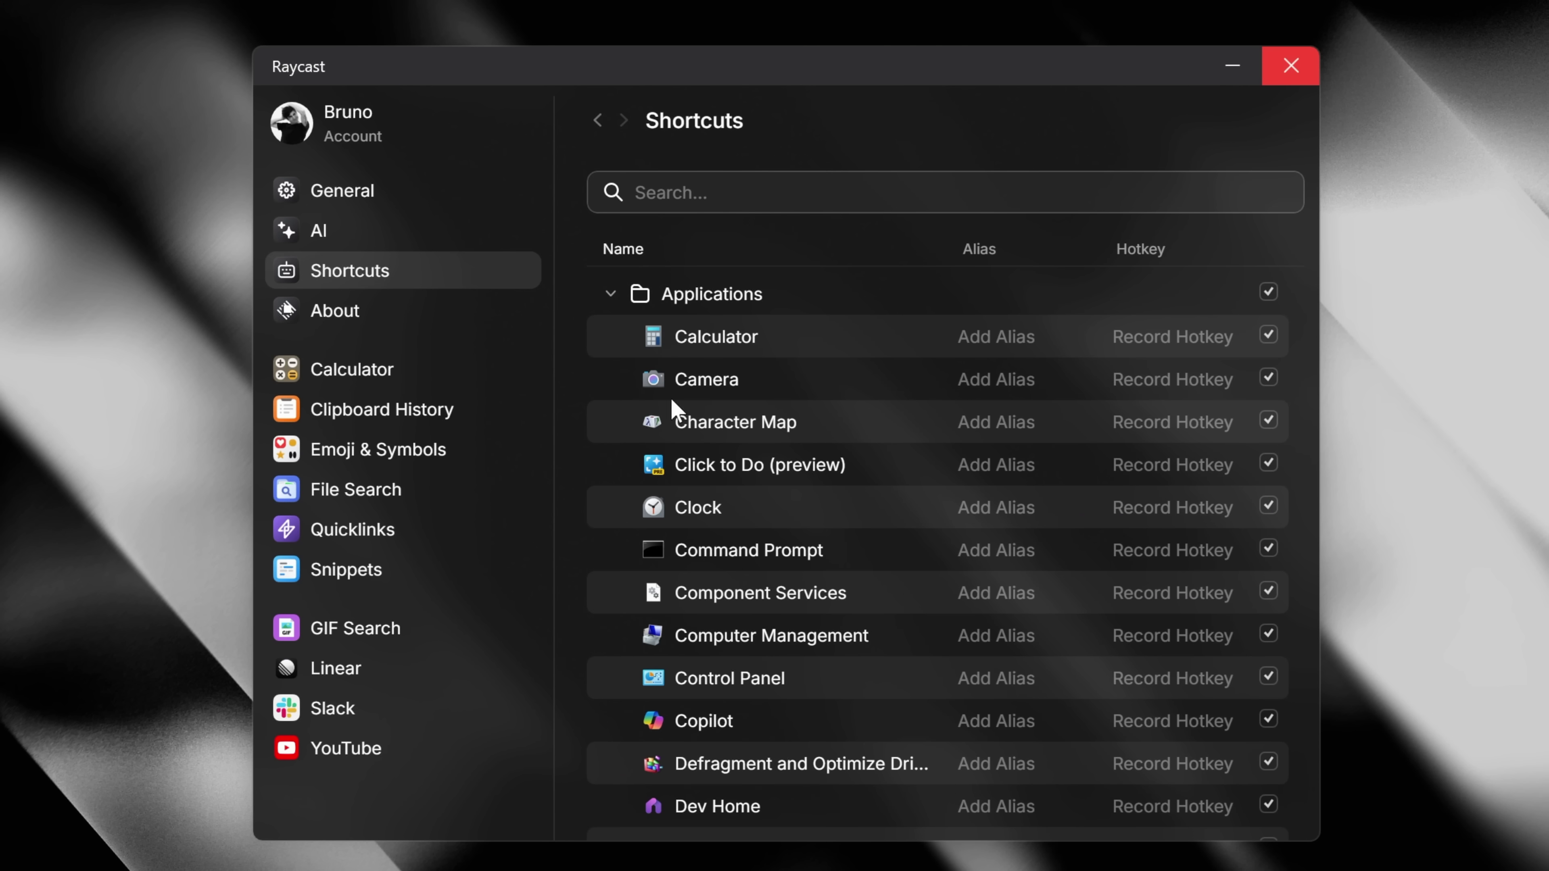
pyautogui.scroll(-5, 894, 549)
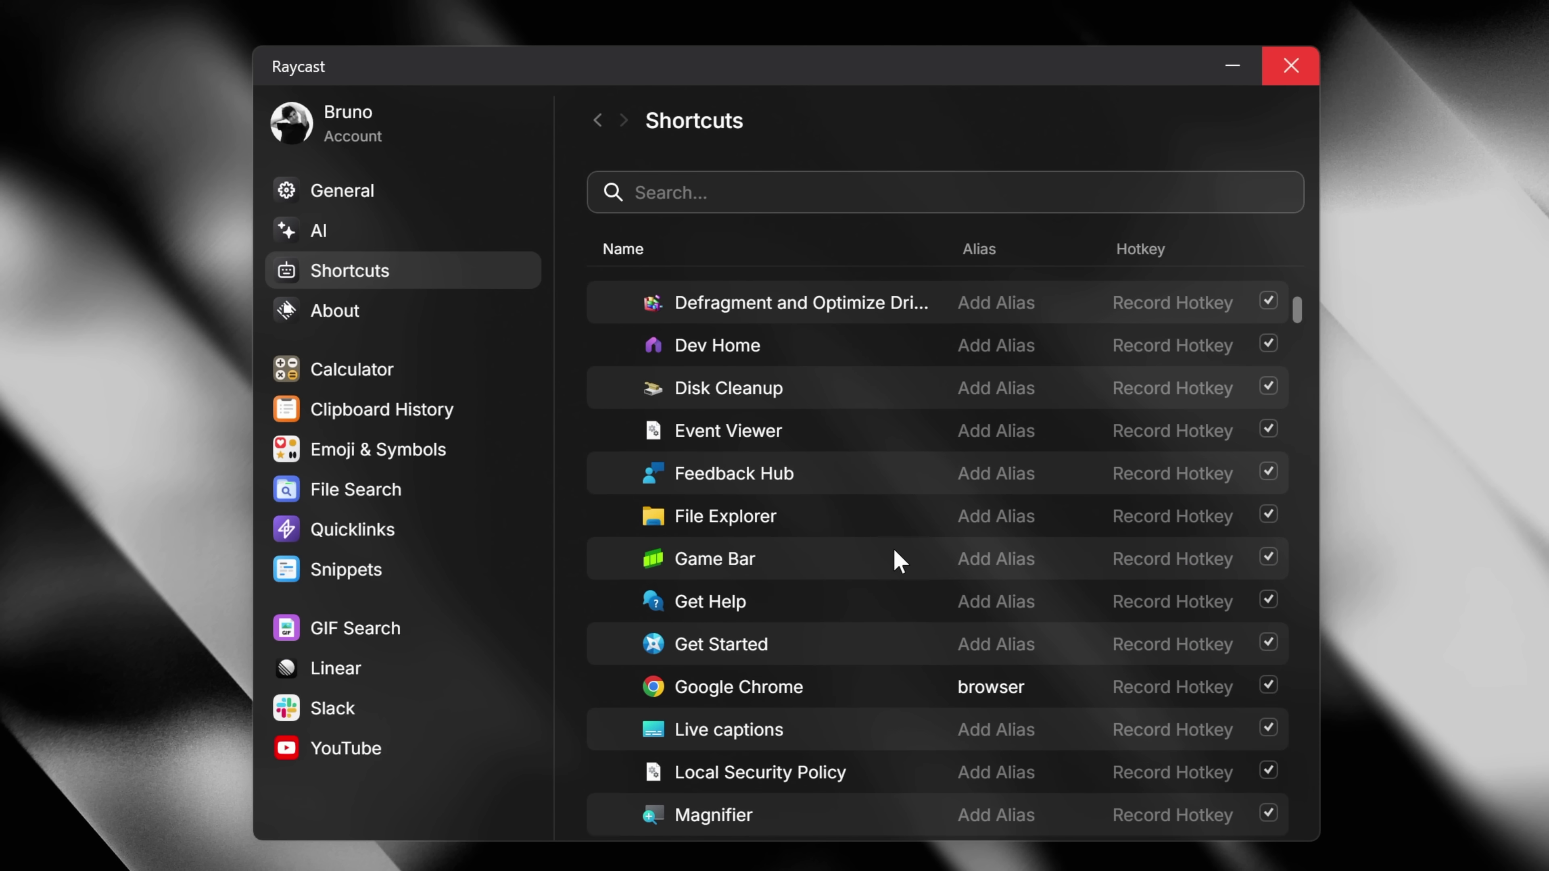
pyautogui.scroll(-5, 894, 549)
pyautogui.scroll(-10, 894, 549)
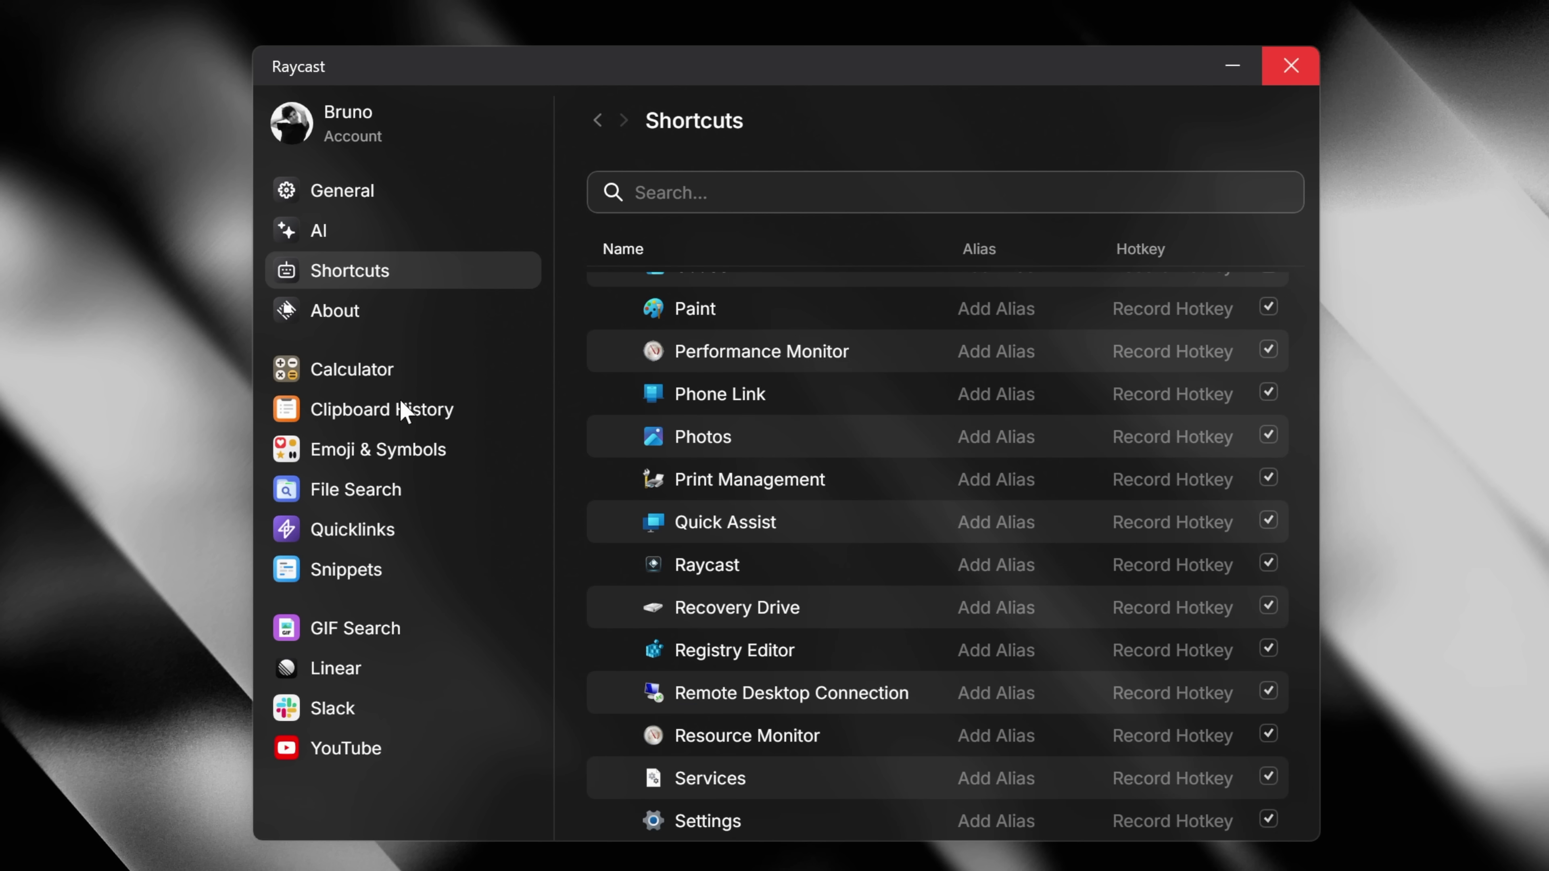
pyautogui.click(403, 412)
# Ask Quick AI when Snoopy was created, then follow up with 'what's his bird'.
pyautogui.hotkey('alt', 'space')
pyautogui.write('settings')
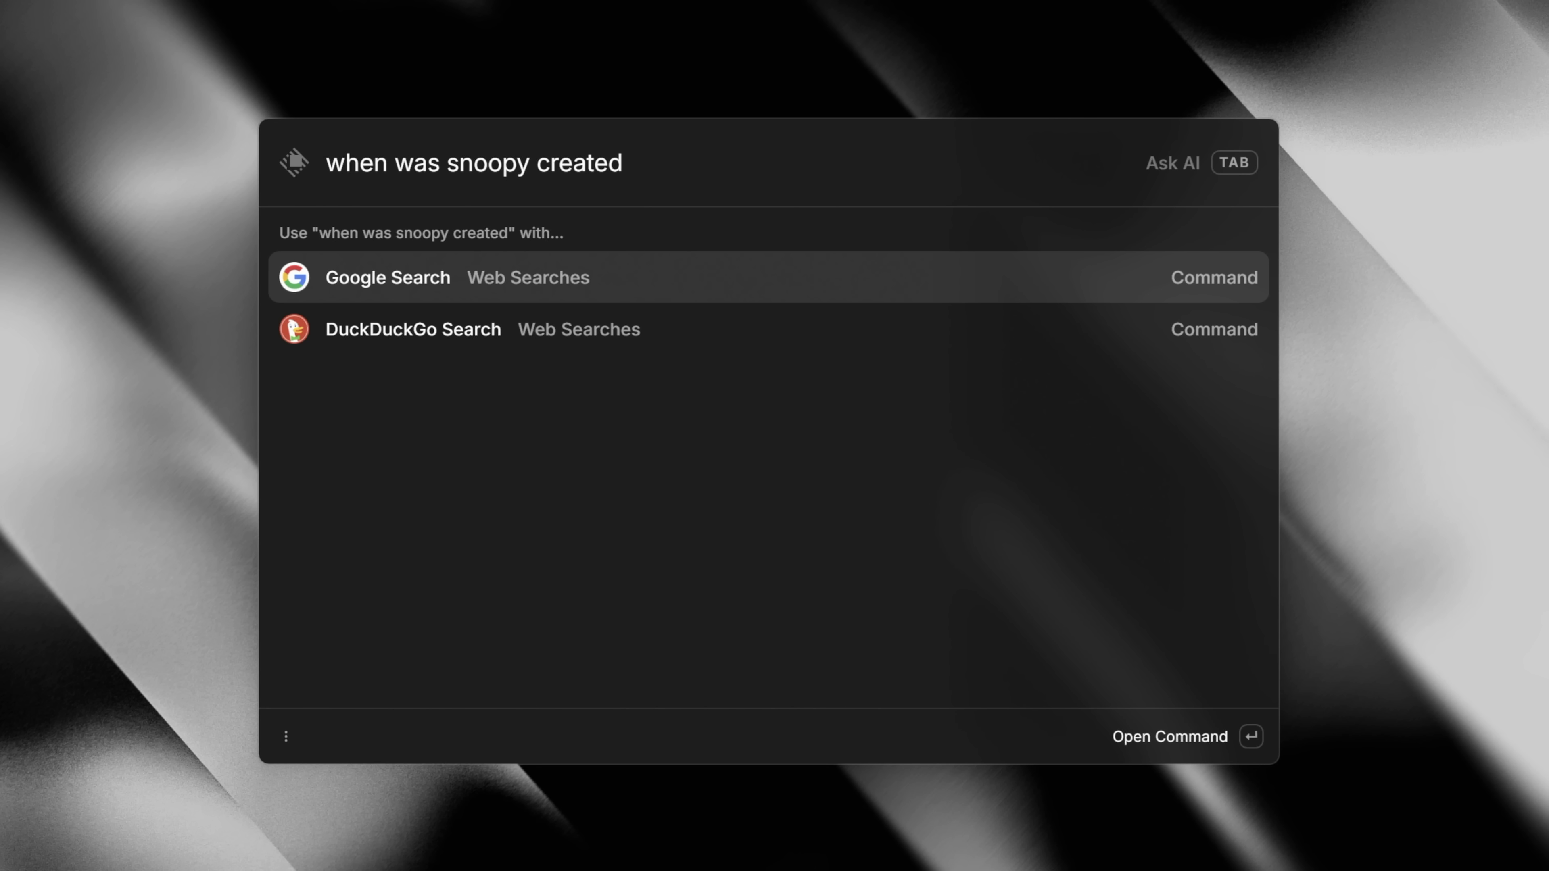
pyautogui.press('Tab')
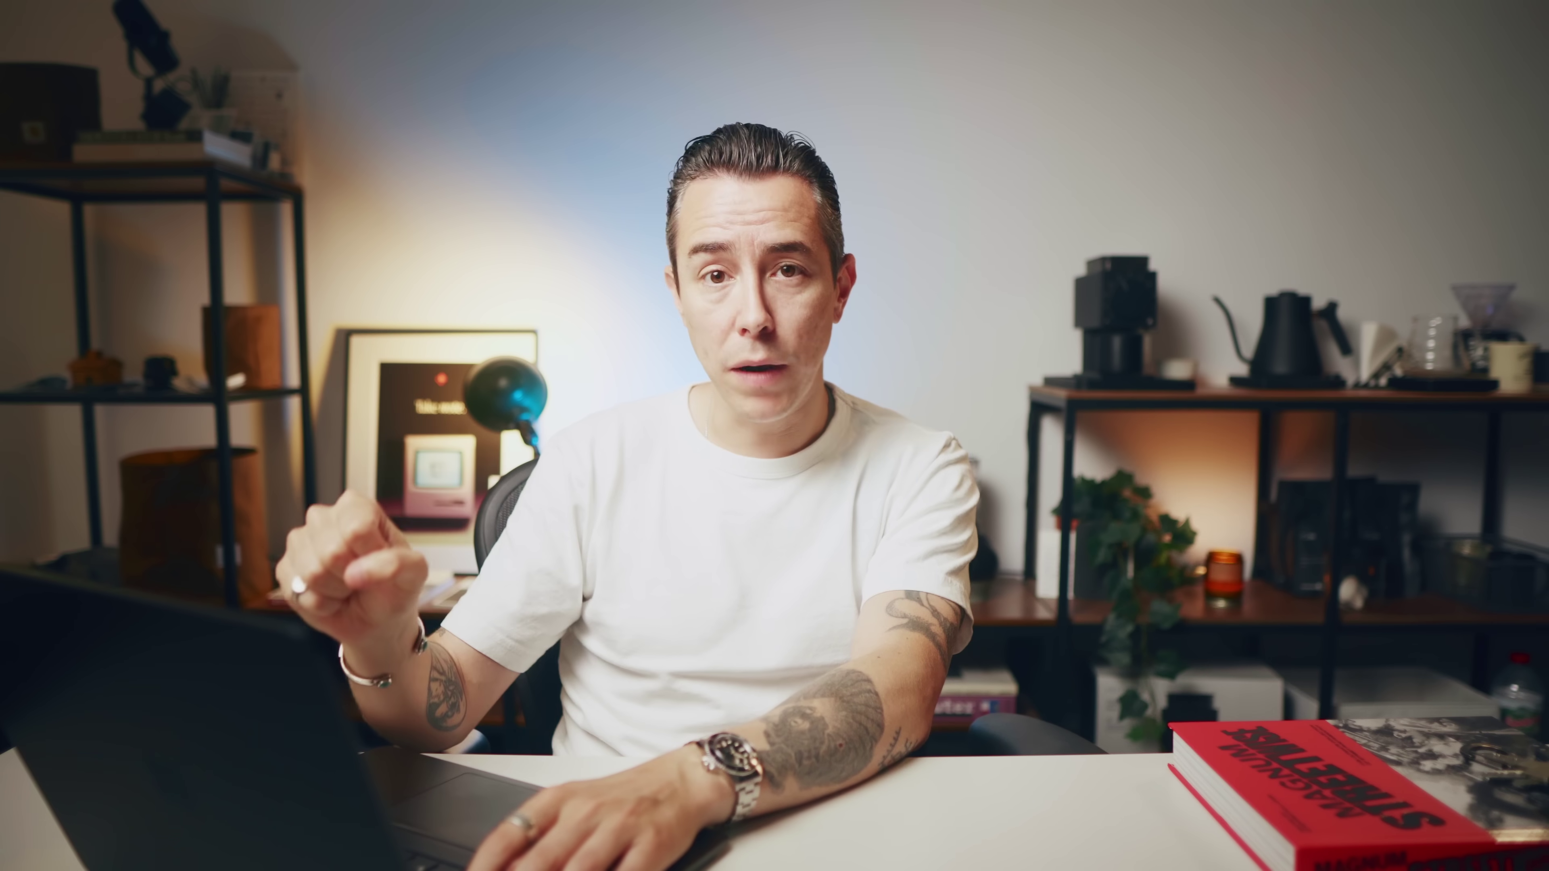
pyautogui.write("what's his bird's name")
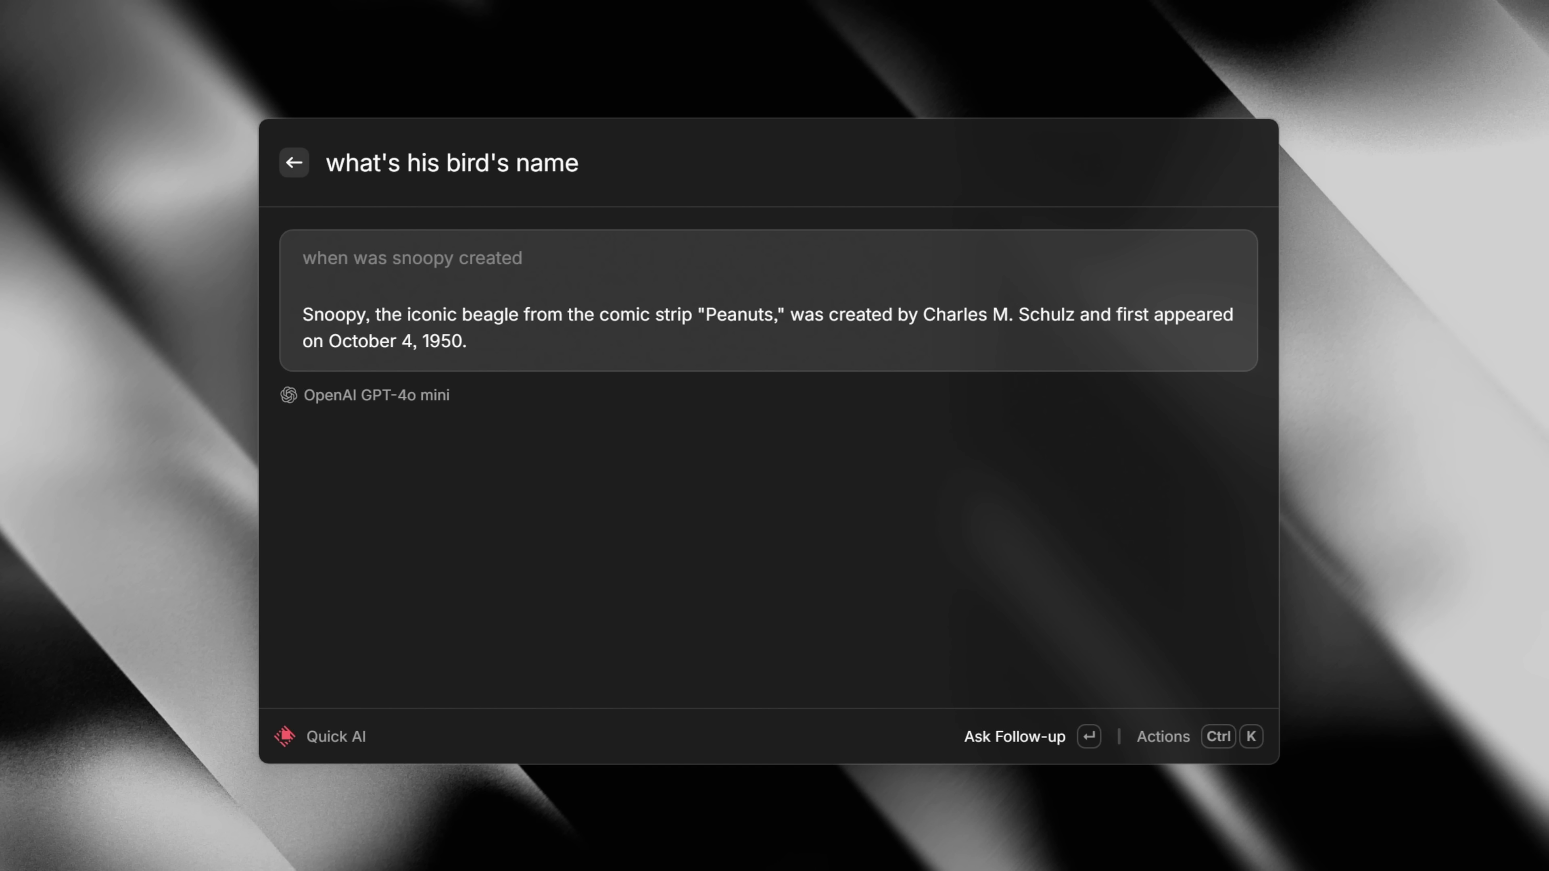
pyautogui.press('Return')
# Go to the previous chat about changing the keyboard layout.
pyautogui.hotkey('ctrl', 'k')
pyautogui.press('Down')
pyautogui.press('Down')
pyautogui.press('Down')
pyautogui.press('Down')
pyautogui.press('Down')
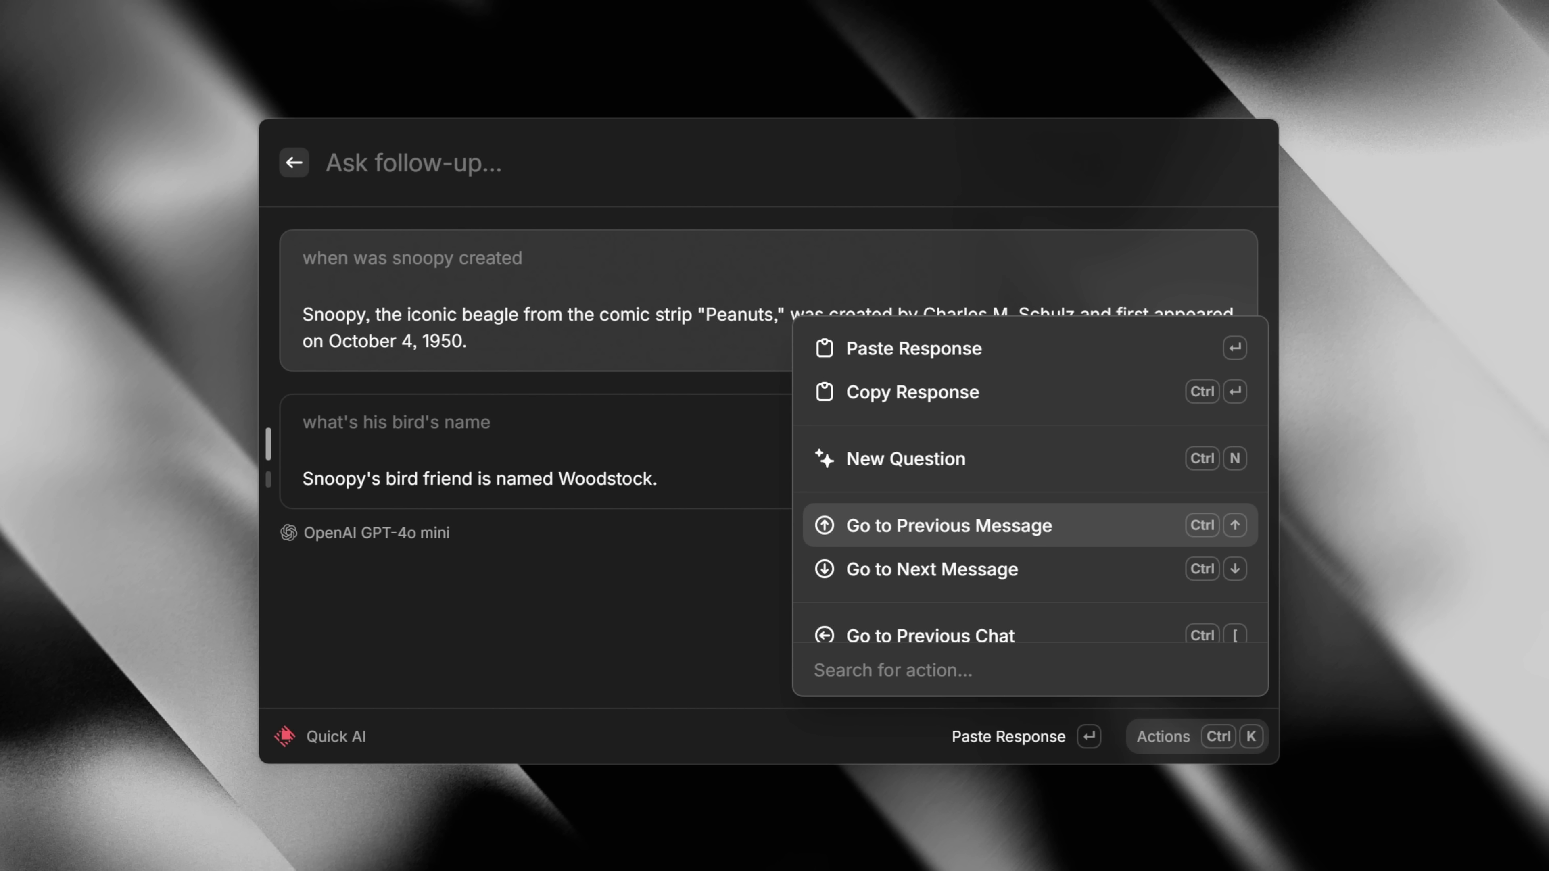
pyautogui.press('Return')
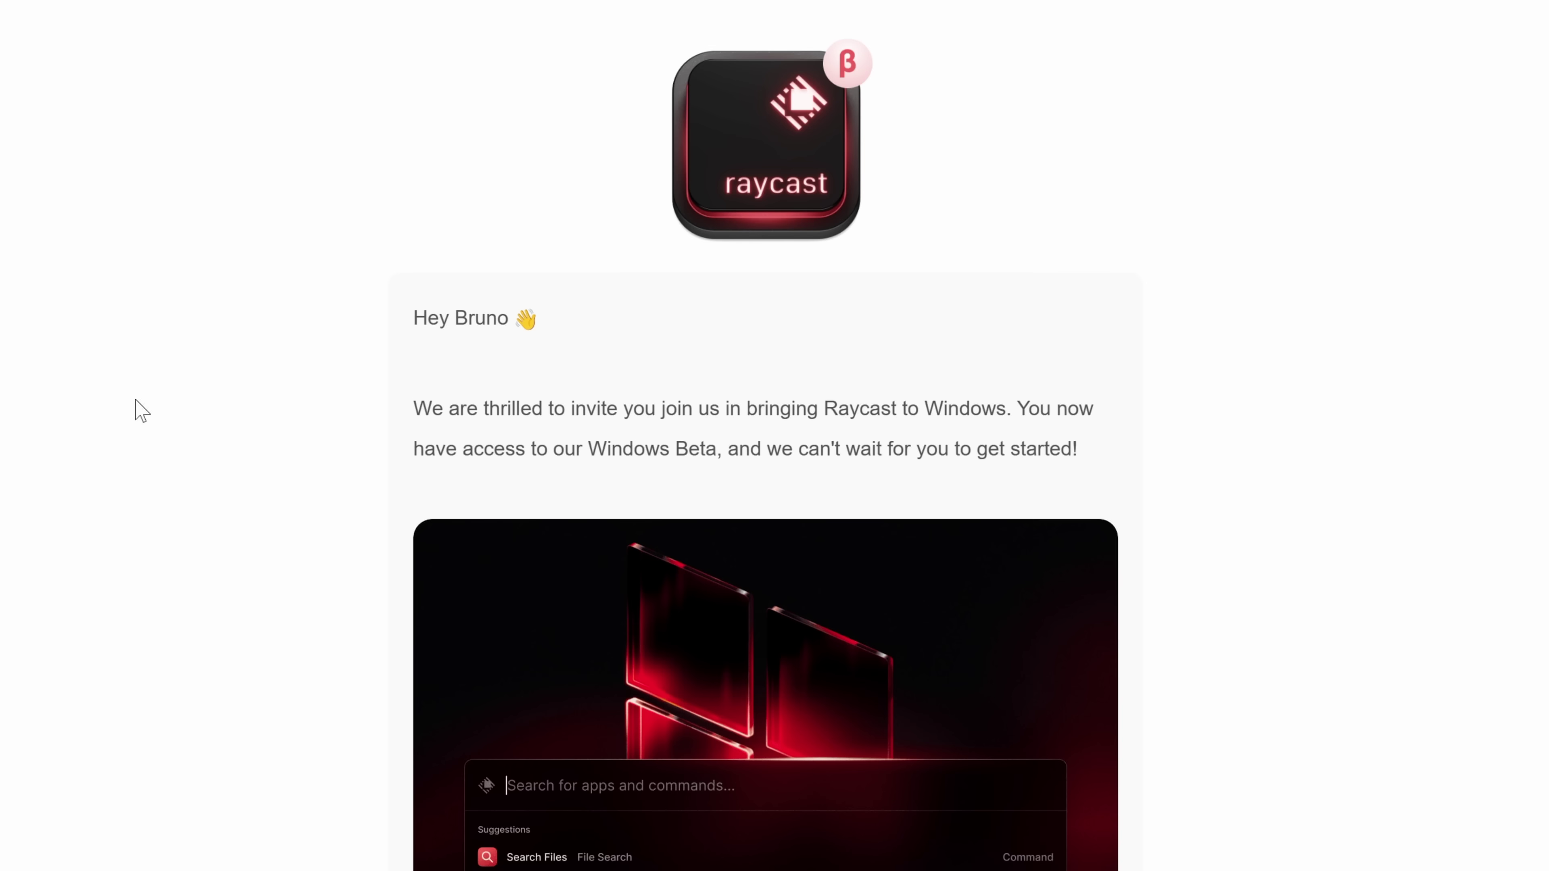
# Scroll the beta invitation email past the beta features and free Quick AI to Sharing Feedback.
pyautogui.scroll(-5, 142, 410)
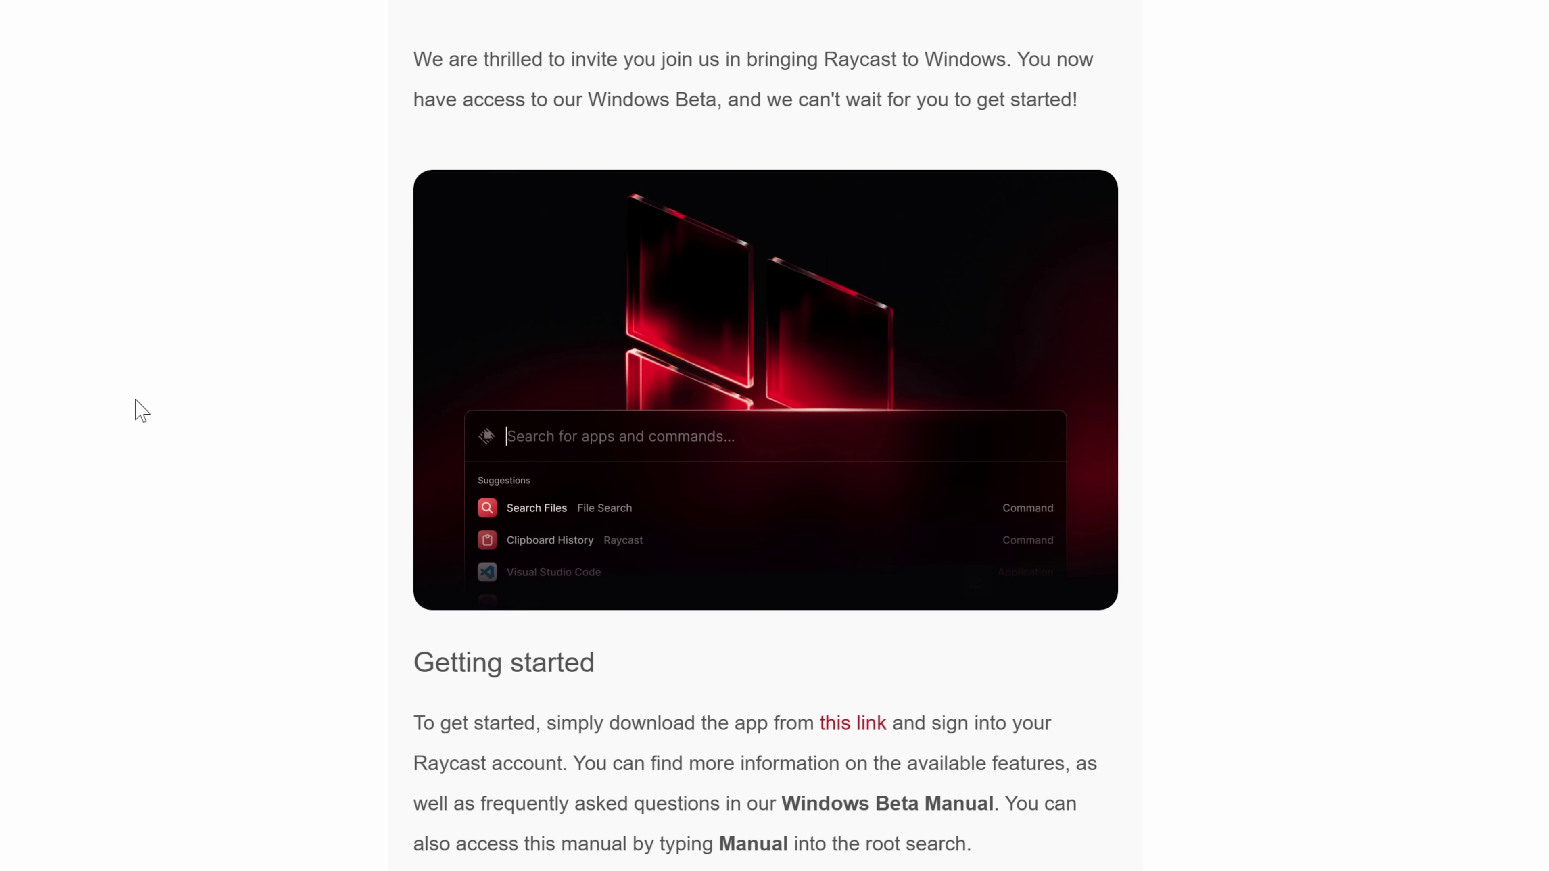
pyautogui.scroll(-6, 141, 410)
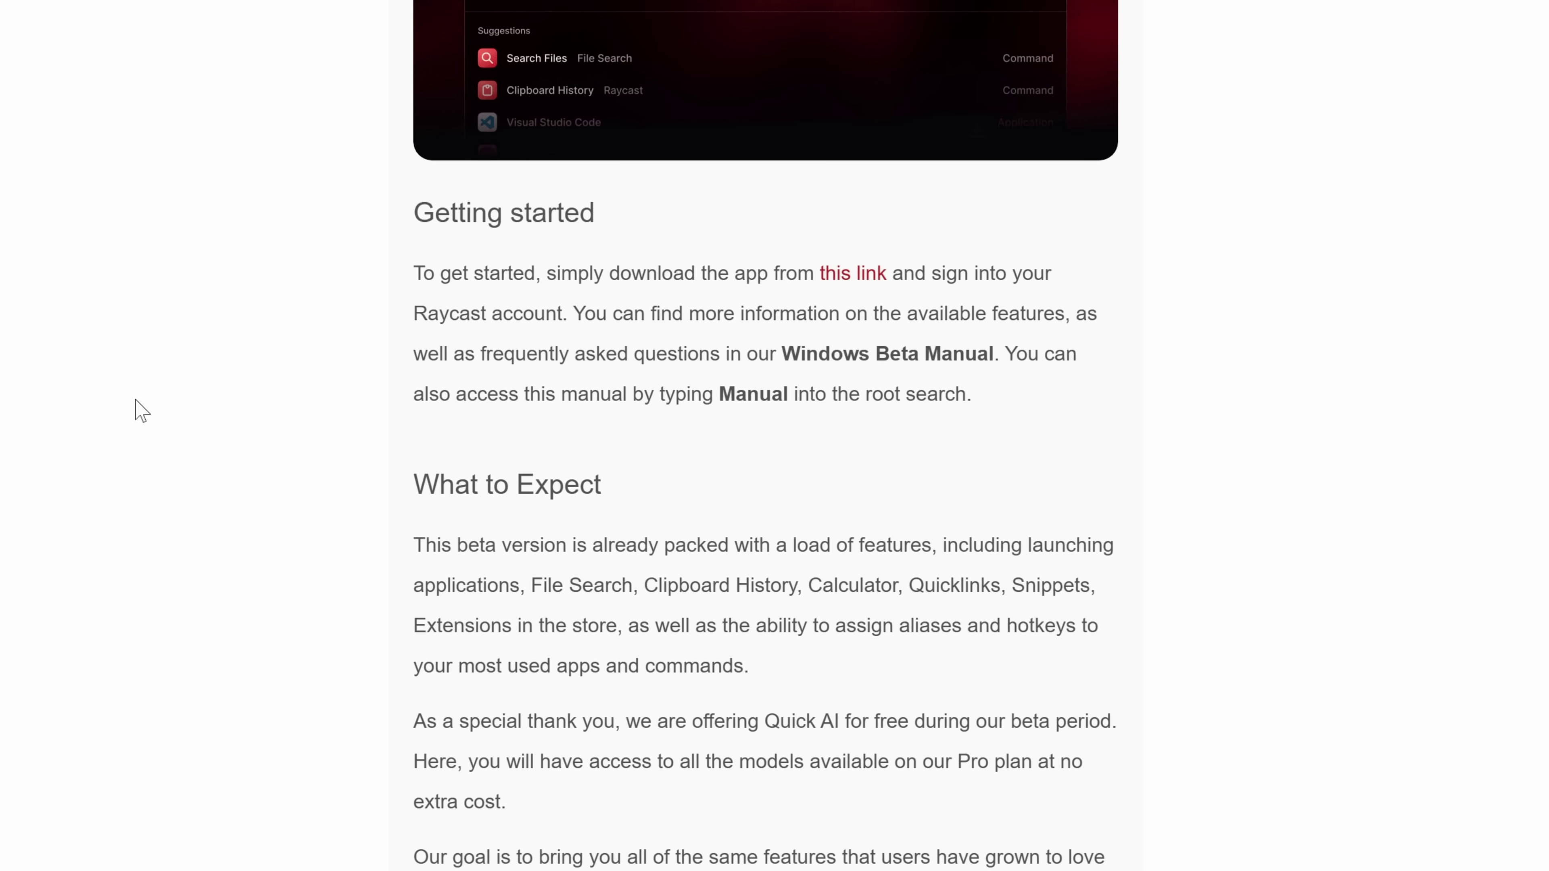
pyautogui.scroll(-5, 141, 410)
pyautogui.scroll(-6, 138, 408)
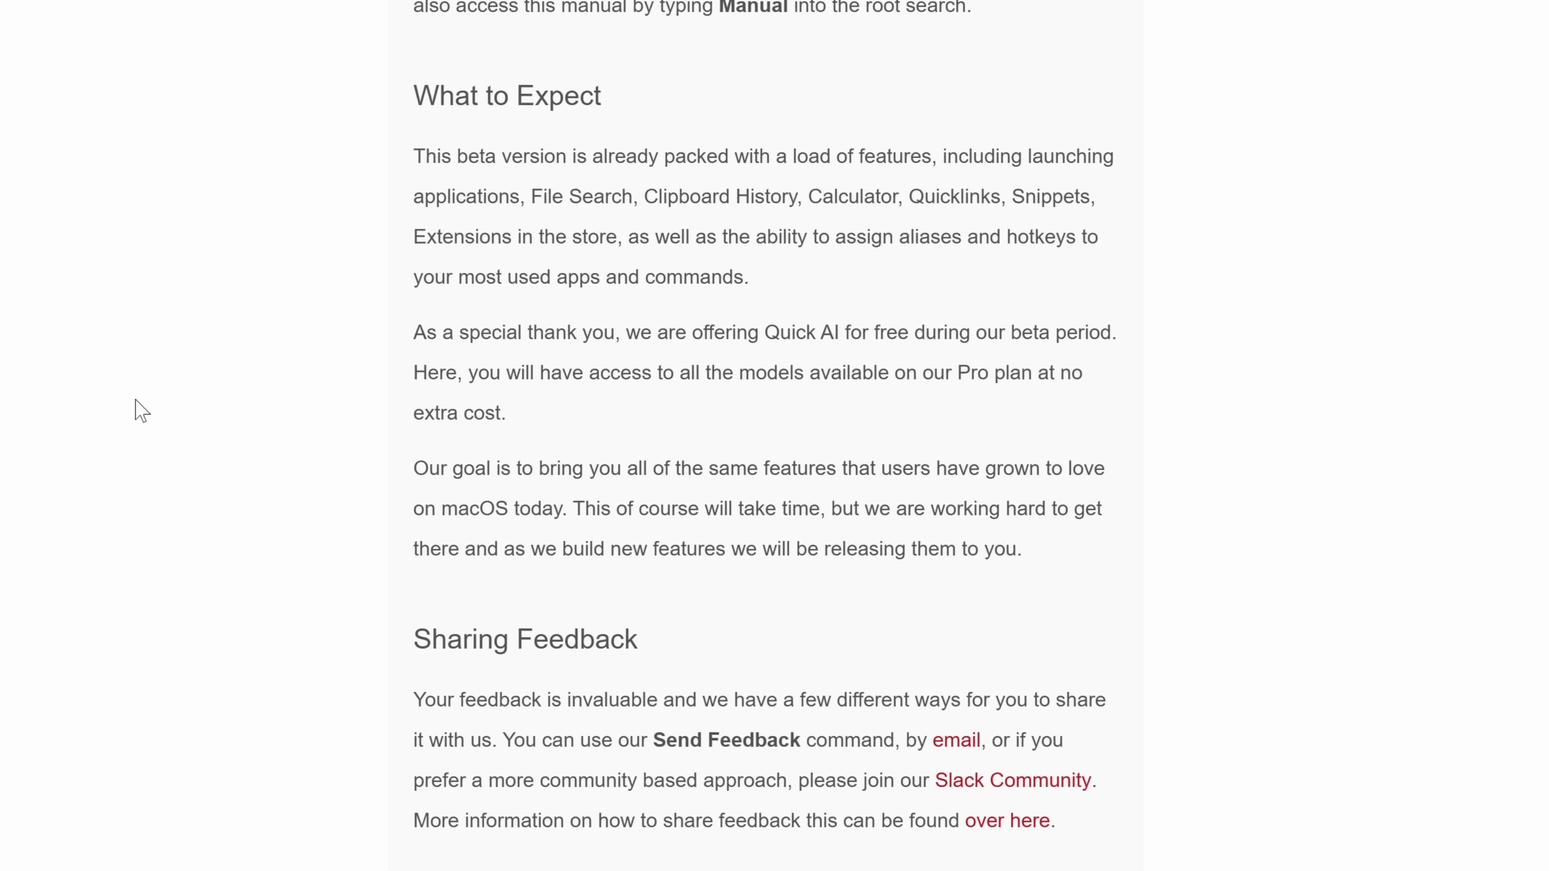